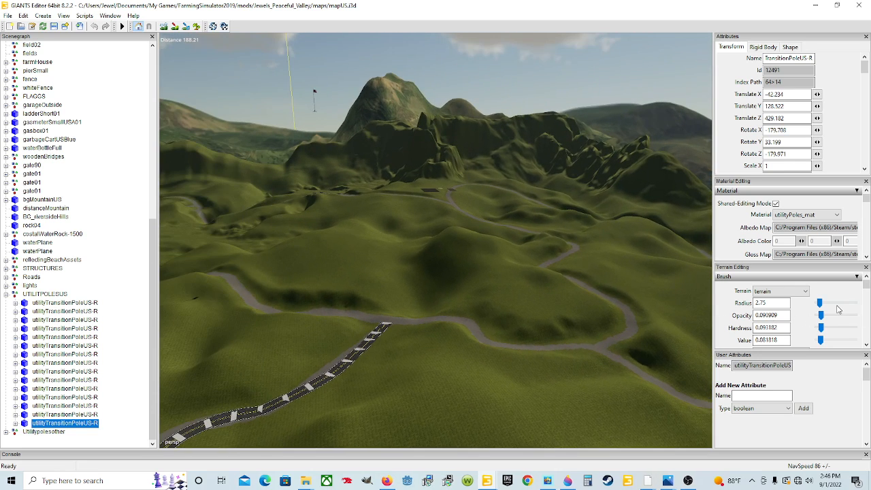
# Examine the roads and terrain around the selected utility transition pole near the road junction.
pyautogui.keyDown('alt'); pyautogui.moveTo(494, 300); pyautogui.dragTo(341, 335); pyautogui.keyUp('alt')
pyautogui.click(224, 27)
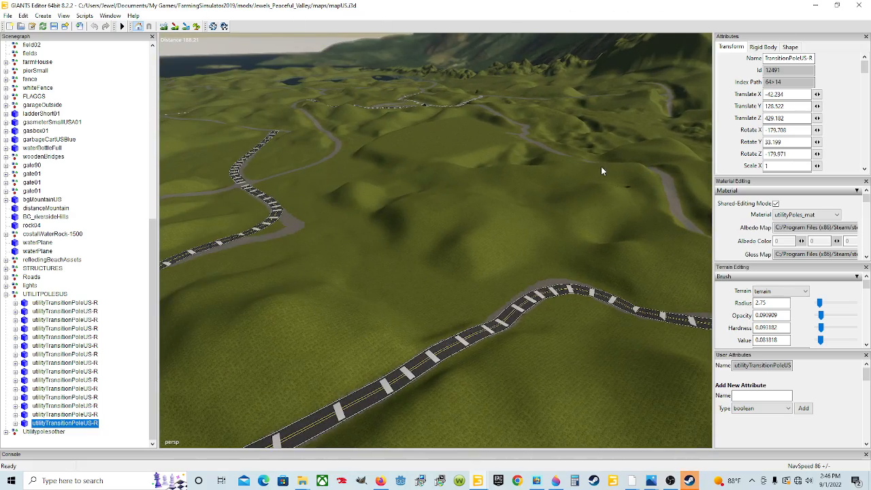
pyautogui.keyDown('alt'); pyautogui.moveTo(436, 225); pyautogui.dragTo(479, 220); pyautogui.keyUp('alt')
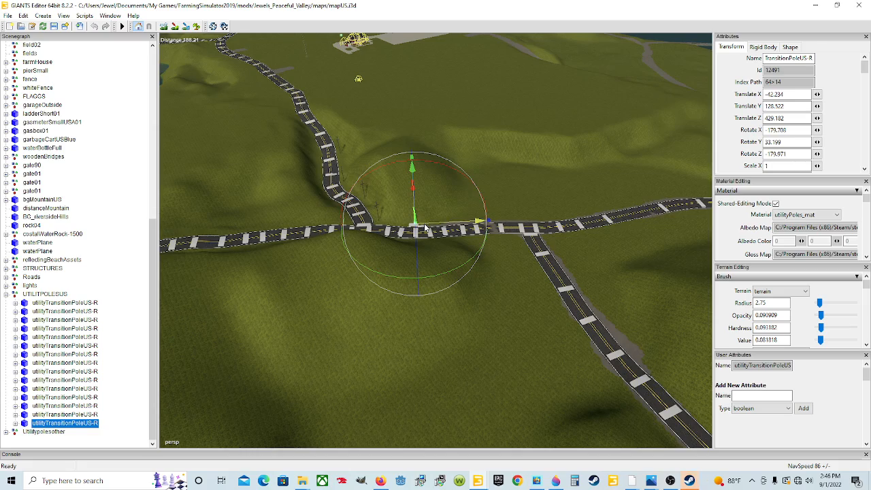
pyautogui.scroll(9, 423, 223)
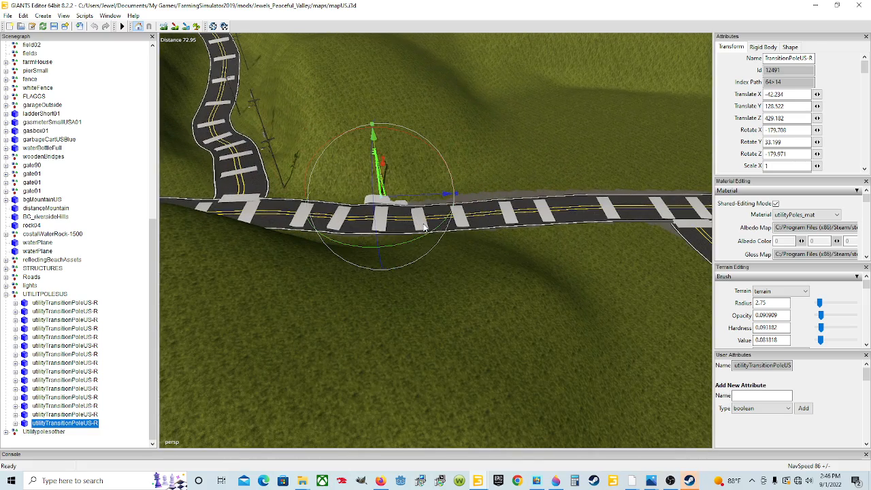
pyautogui.keyDown('alt'); pyautogui.moveTo(423, 227); pyautogui.dragTo(373, 238); pyautogui.keyUp('alt')
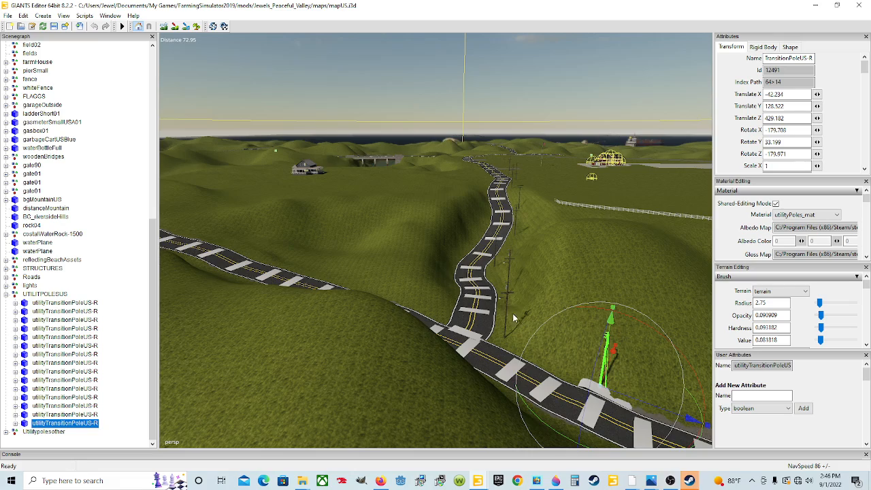
pyautogui.keyDown('alt'); pyautogui.moveTo(514, 317); pyautogui.dragTo(423, 267); pyautogui.keyUp('alt')
pyautogui.keyDown('alt'); pyautogui.moveTo(674, 265); pyautogui.dragTo(207, 344); pyautogui.keyUp('alt')
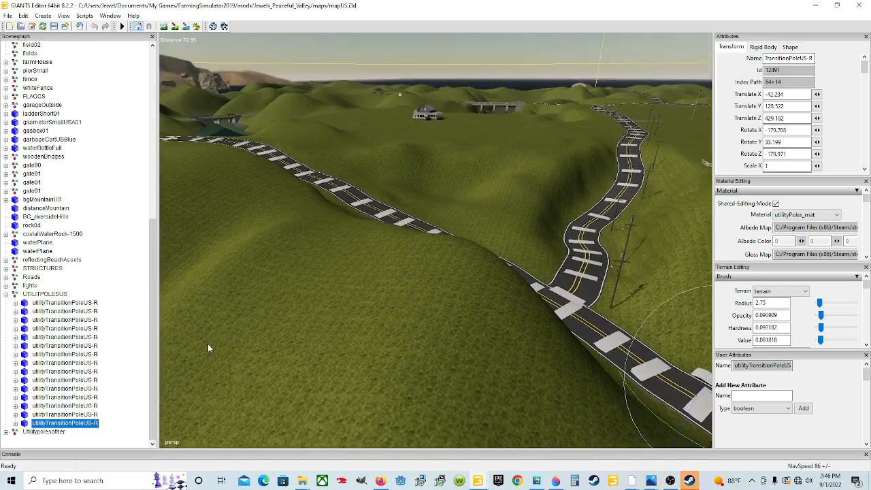
pyautogui.scroll(-5, 210, 341)
pyautogui.keyDown('alt'); pyautogui.moveTo(349, 328); pyautogui.dragTo(611, 382); pyautogui.keyUp('alt')
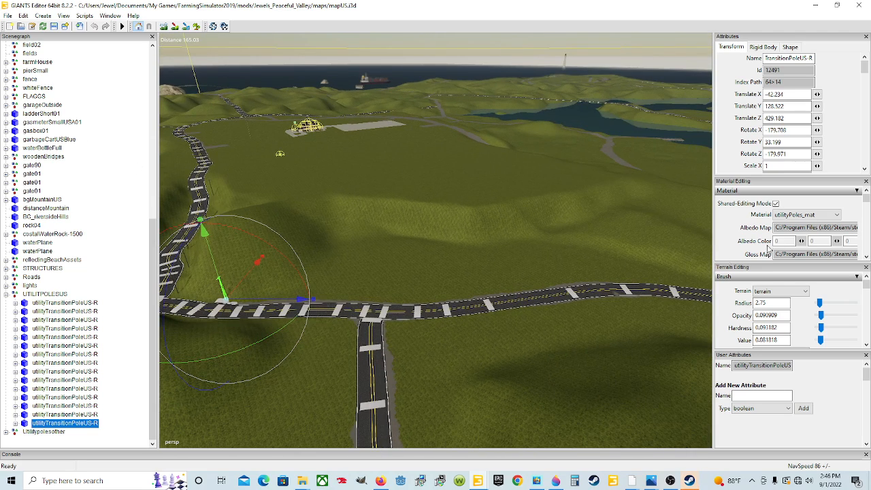
pyautogui.keyDown('alt'); pyautogui.moveTo(570, 302); pyautogui.dragTo(169, 160); pyautogui.keyUp('alt')
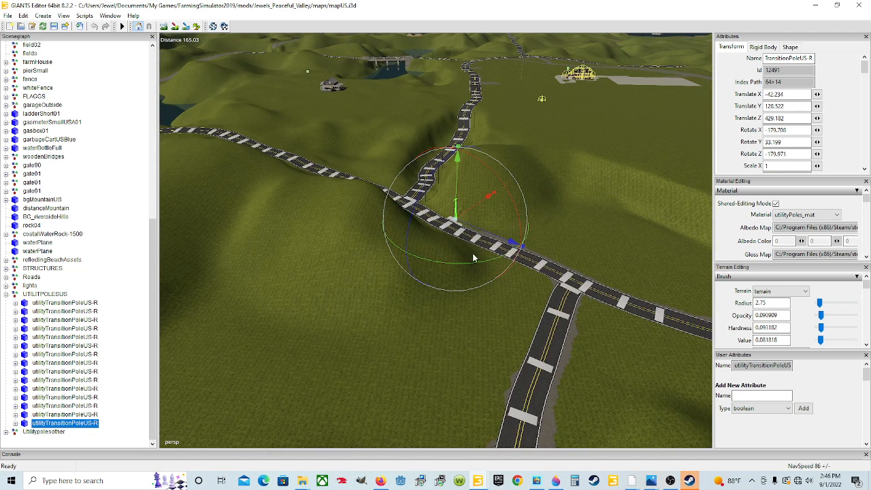
pyautogui.keyDown('alt'); pyautogui.moveTo(473, 253); pyautogui.dragTo(467, 242); pyautogui.keyUp('alt')
pyautogui.scroll(3, 468, 242)
pyautogui.scroll(5, 467, 246)
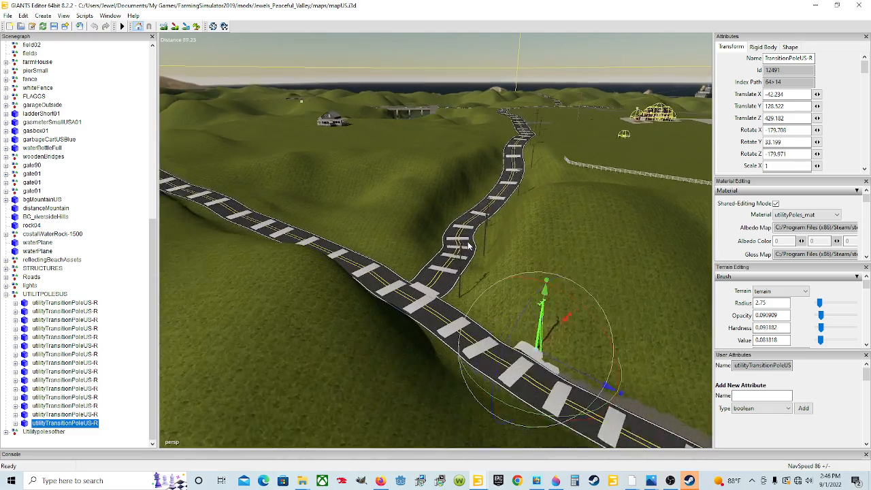
# Inspect the branching roads and the existing pole line beside the transition pole to judge where the line should continue.
pyautogui.keyDown('alt'); pyautogui.moveTo(415, 262); pyautogui.dragTo(366, 208); pyautogui.keyUp('alt')
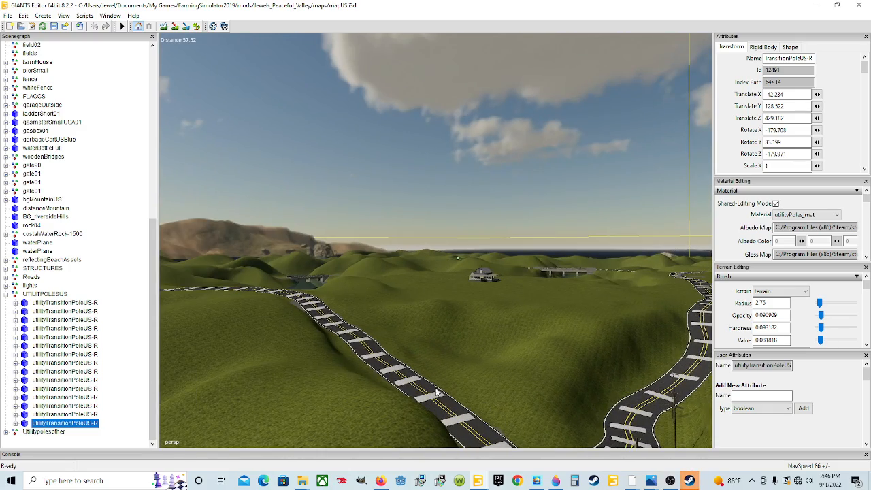
pyautogui.keyDown('alt'); pyautogui.moveTo(437, 393); pyautogui.dragTo(627, 444); pyautogui.keyUp('alt')
pyautogui.keyDown('alt'); pyautogui.moveTo(425, 355); pyautogui.dragTo(557, 346); pyautogui.keyUp('alt')
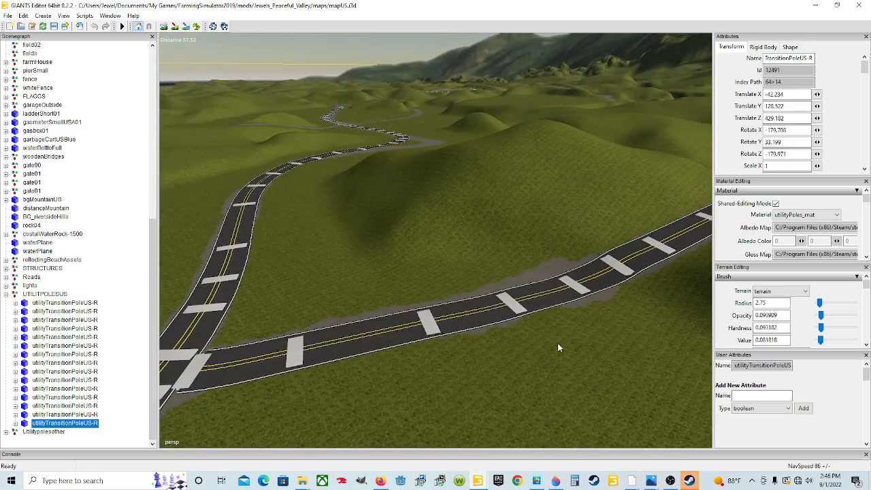
pyautogui.scroll(-3, 532, 315)
pyautogui.keyDown('alt'); pyautogui.moveTo(531, 313); pyautogui.dragTo(324, 361); pyautogui.keyUp('alt')
pyautogui.scroll(5, 411, 368)
pyautogui.keyDown('alt'); pyautogui.moveTo(452, 376); pyautogui.dragTo(333, 377); pyautogui.keyUp('alt')
pyautogui.scroll(3, 480, 357)
pyautogui.scroll(2, 477, 344)
pyautogui.scroll(-4, 477, 348)
pyautogui.keyDown('alt'); pyautogui.moveTo(401, 390); pyautogui.dragTo(599, 337); pyautogui.keyUp('alt')
pyautogui.scroll(-4, 632, 398)
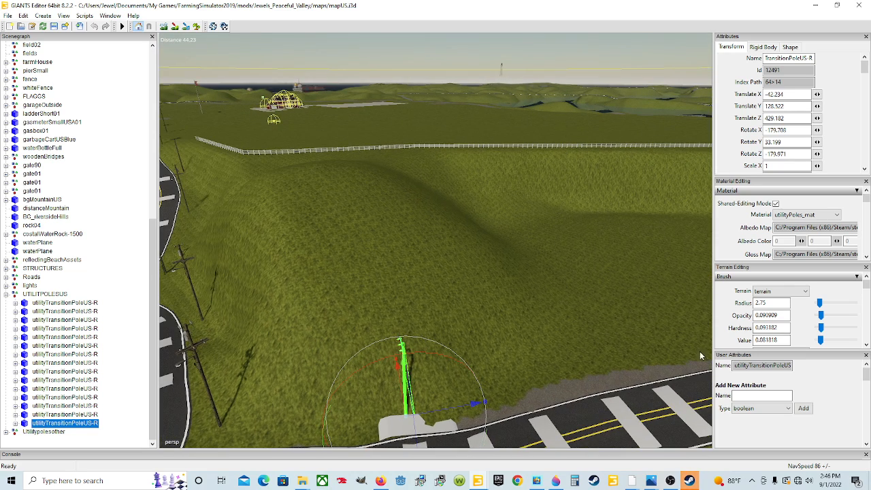
pyautogui.keyDown('alt'); pyautogui.moveTo(493, 372); pyautogui.dragTo(654, 349); pyautogui.keyUp('alt')
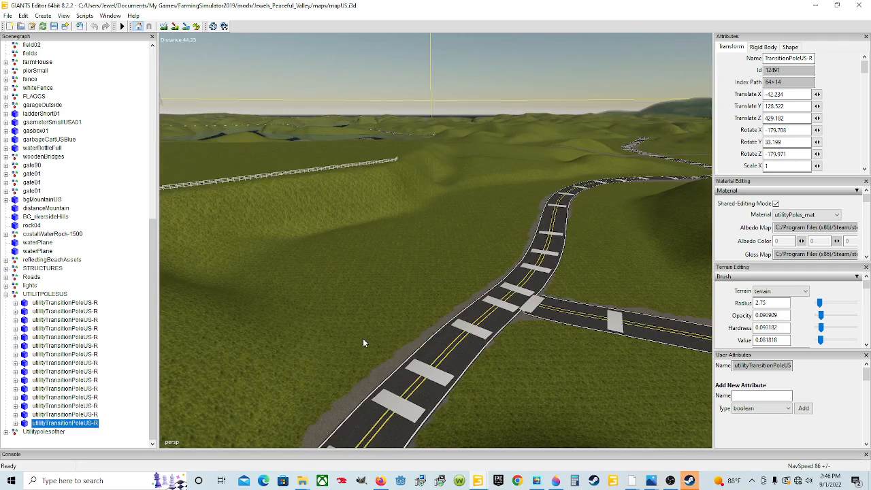
pyautogui.press('f')
pyautogui.keyDown('alt'); pyautogui.moveTo(379, 327); pyautogui.dragTo(319, 296); pyautogui.keyUp('alt')
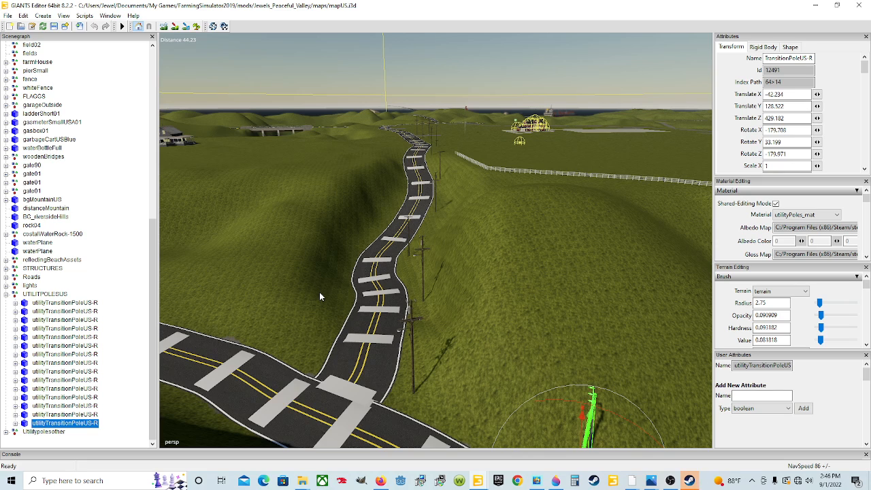
pyautogui.press('f')
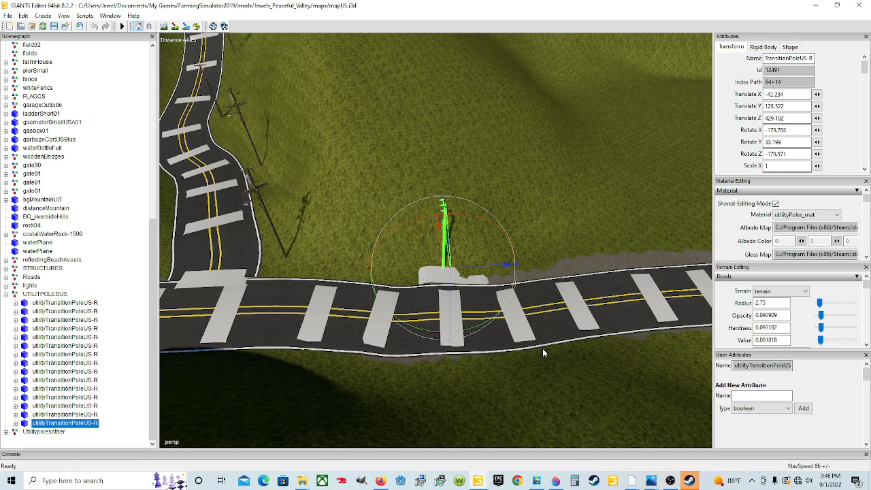
pyautogui.keyDown('alt'); pyautogui.moveTo(542, 351); pyautogui.dragTo(478, 334); pyautogui.keyUp('alt')
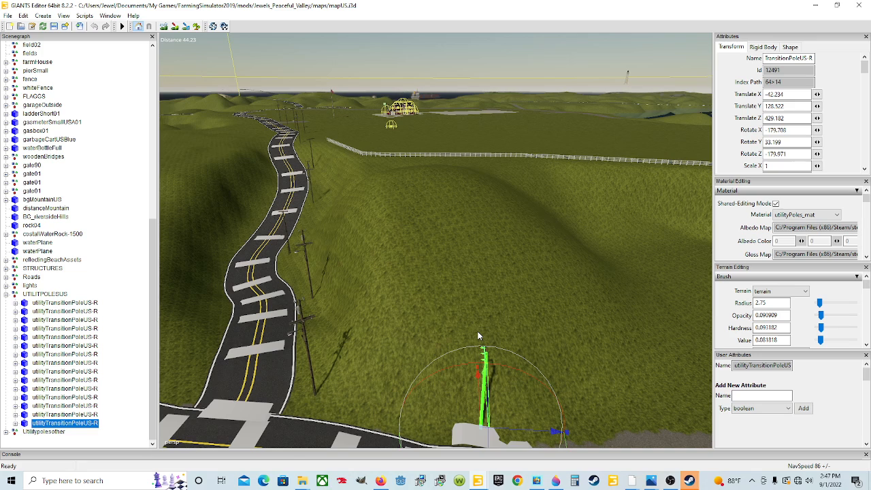
pyautogui.keyDown('alt'); pyautogui.moveTo(481, 352); pyautogui.dragTo(507, 347); pyautogui.keyUp('alt')
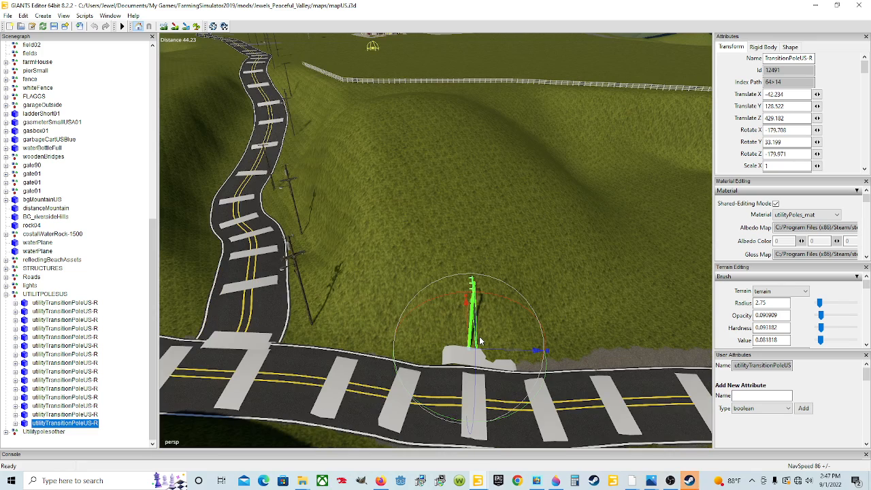
# Place the next utilityPhonePoleUS-Orange pole in the scenegraph on the gravel shoulder, farther along the road past the transition pole.
pyautogui.click(294, 258)
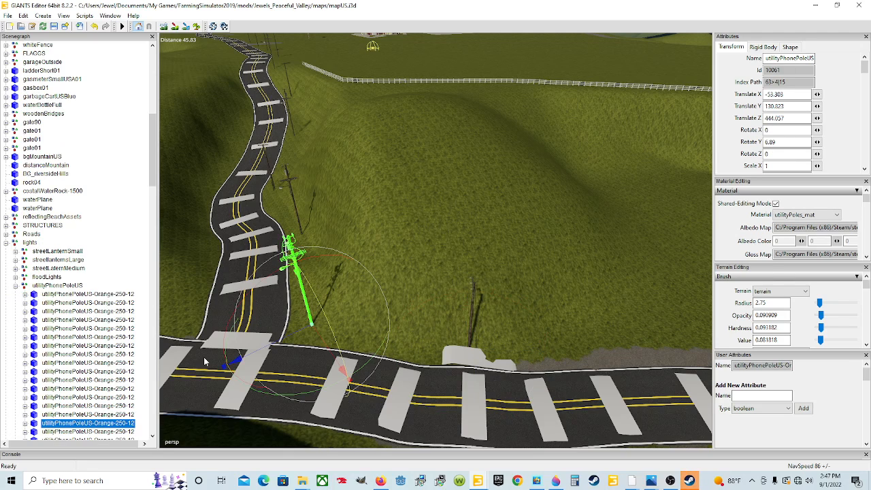
pyautogui.scroll(-3, 74, 371)
pyautogui.scroll(-3, 73, 370)
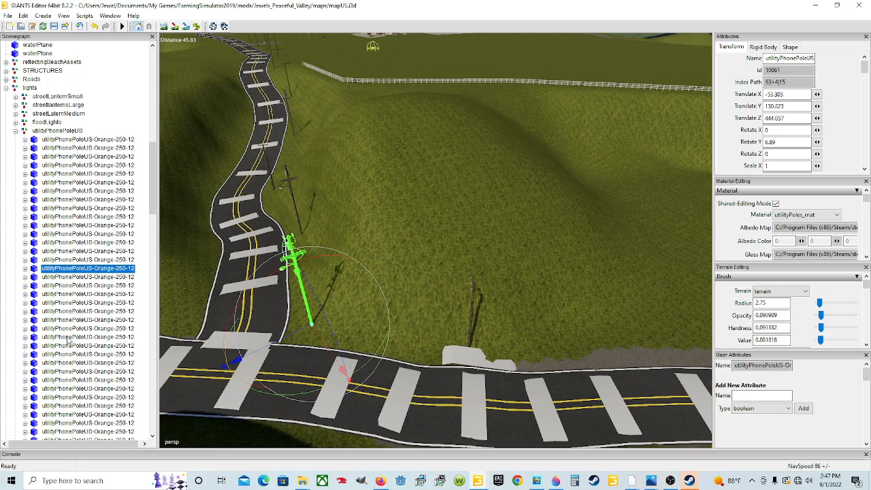
pyautogui.click(89, 278)
pyautogui.keyDown('alt'); pyautogui.moveTo(376, 374); pyautogui.dragTo(464, 360); pyautogui.keyUp('alt')
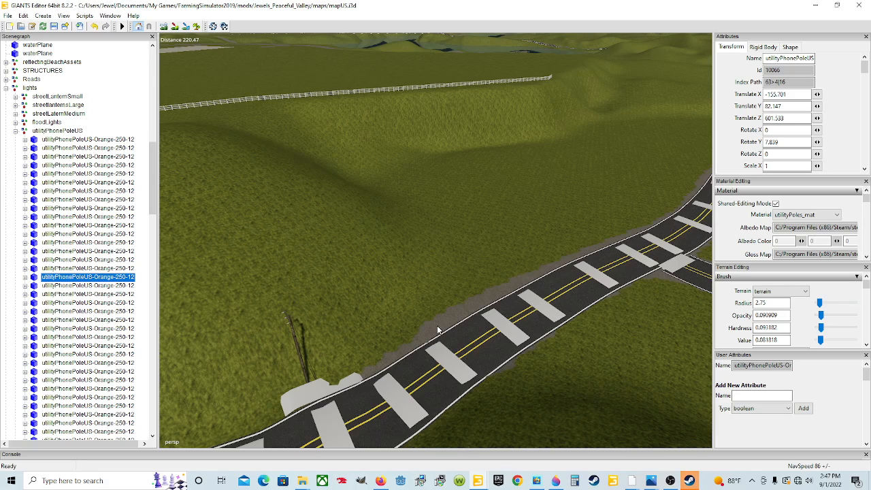
pyautogui.keyDown('ctrl'); pyautogui.keyDown('shift'); pyautogui.click(484, 307); pyautogui.keyUp('shift'); pyautogui.keyUp('ctrl')
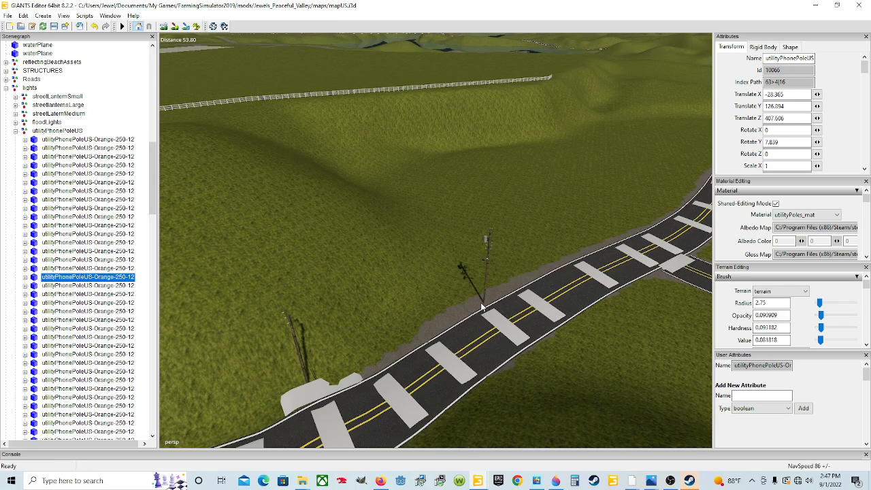
pyautogui.click(480, 303)
# Move the grey Plane001 pad from the transition pole to the base of the newly placed phone pole and raise it above the road.
pyautogui.keyDown('alt'); pyautogui.moveTo(480, 305); pyautogui.dragTo(299, 318); pyautogui.keyUp('alt')
pyautogui.scroll(5, 491, 355)
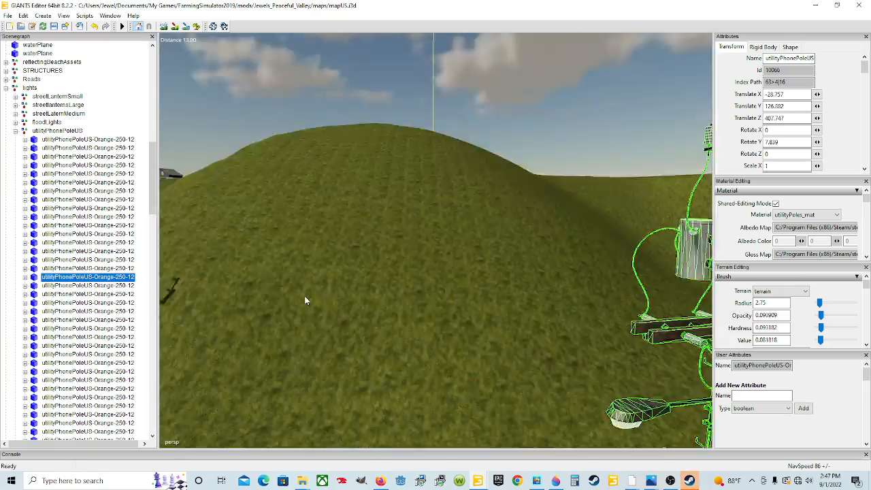
pyautogui.scroll(-5, 305, 297)
pyautogui.scroll(3, 295, 277)
pyautogui.scroll(-3, 387, 371)
pyautogui.click(411, 327)
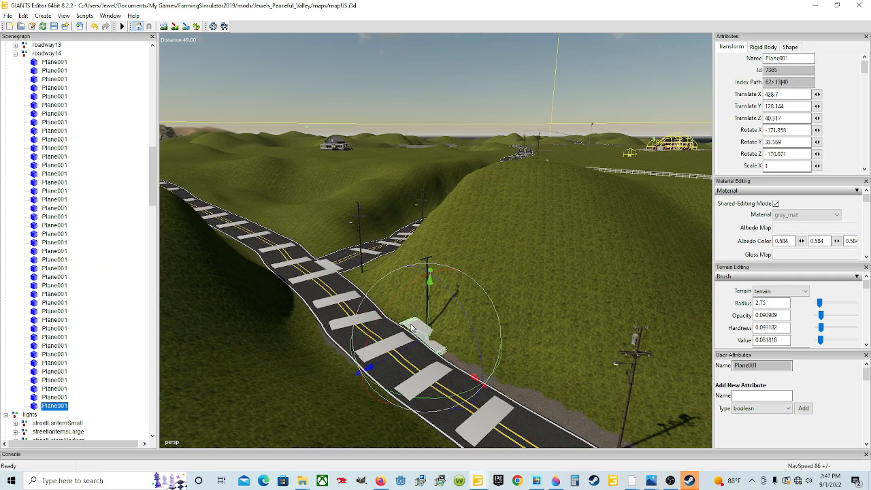
pyautogui.moveTo(589, 381); pyautogui.dragTo(656, 397)
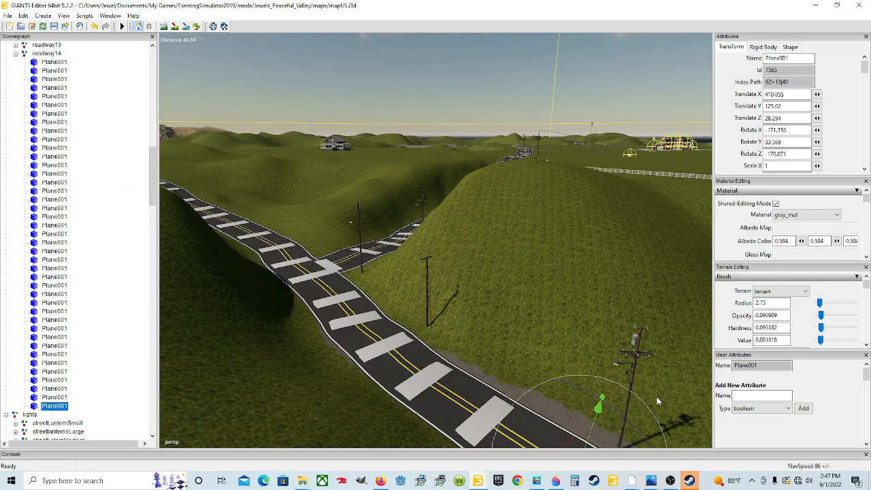
pyautogui.keyDown('alt'); pyautogui.moveTo(310, 343); pyautogui.dragTo(338, 390); pyautogui.keyUp('alt')
pyautogui.scroll(3, 412, 396)
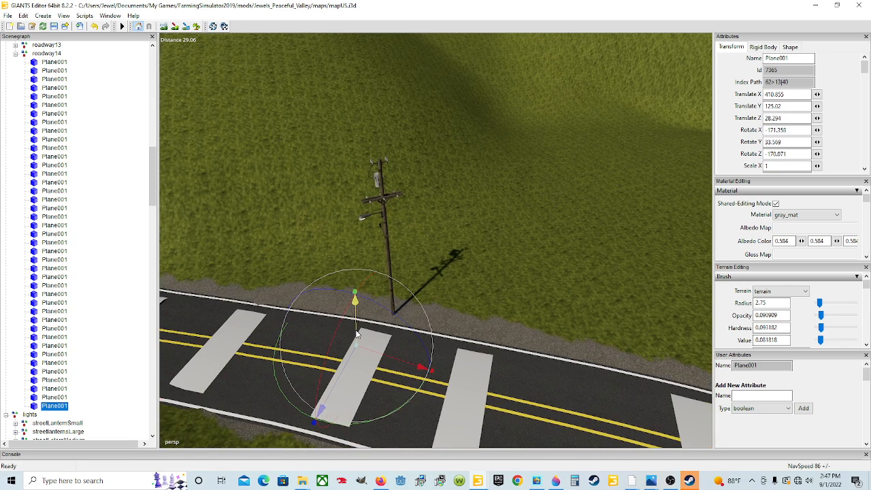
pyautogui.moveTo(359, 333); pyautogui.dragTo(363, 305)
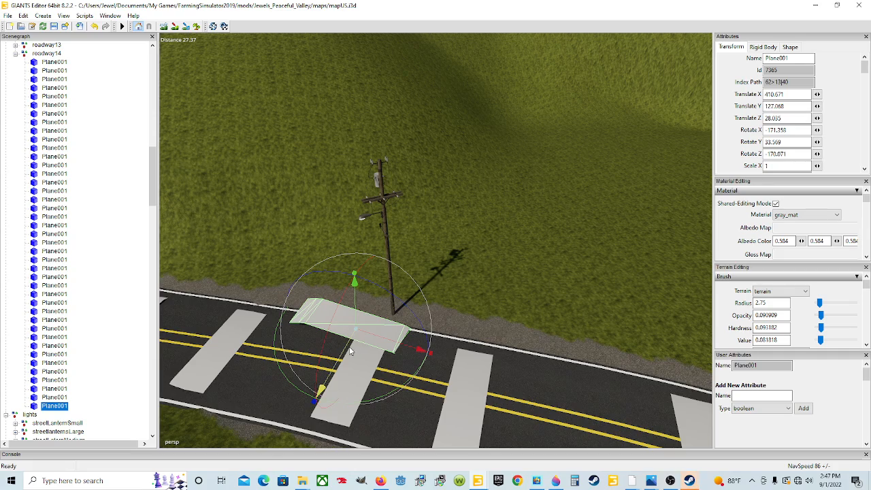
pyautogui.moveTo(349, 346); pyautogui.dragTo(394, 330)
# Nudge the grey pad towards the road edge and turn it parallel to the road, with Rotate Y at about 29.
pyautogui.keyDown('alt'); pyautogui.moveTo(425, 406); pyautogui.dragTo(310, 361); pyautogui.keyUp('alt')
pyautogui.scroll(5, 459, 344)
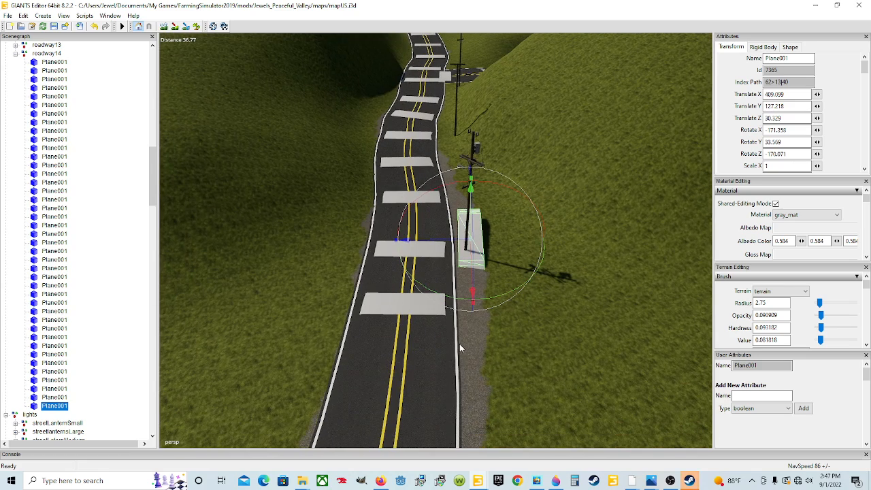
pyautogui.keyDown('alt'); pyautogui.moveTo(459, 344); pyautogui.dragTo(480, 336); pyautogui.keyUp('alt')
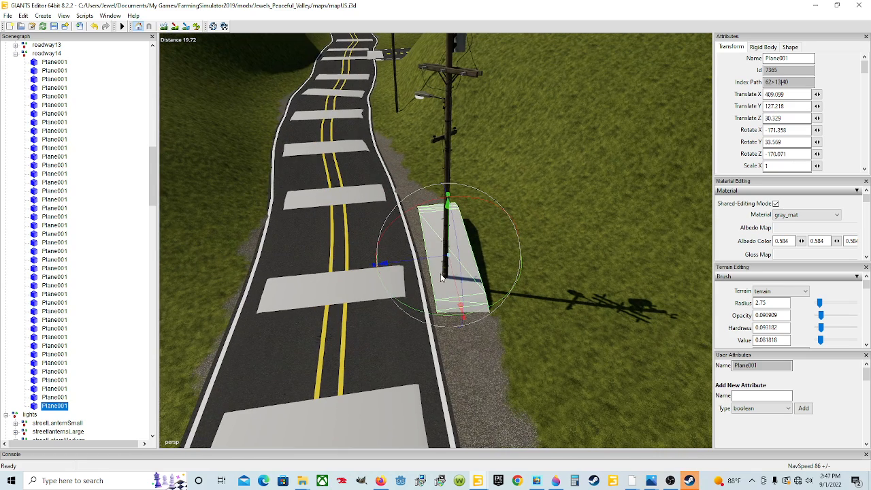
pyautogui.moveTo(433, 259); pyautogui.dragTo(426, 259)
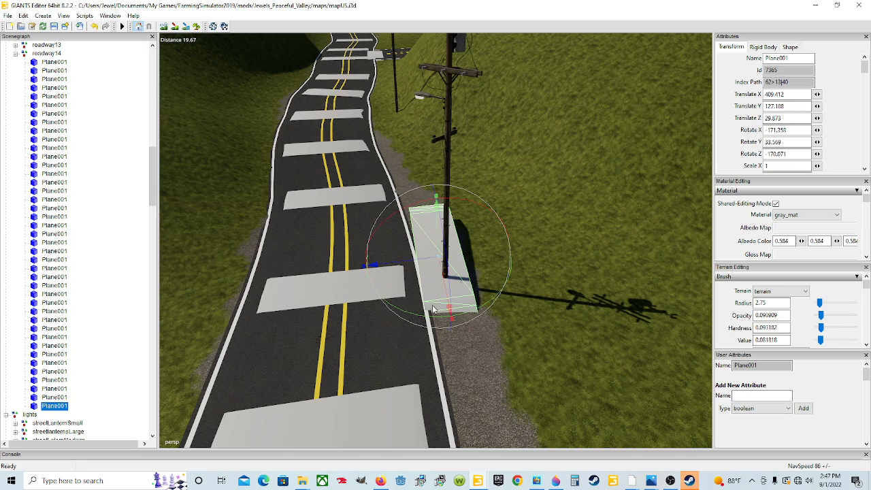
pyautogui.moveTo(423, 314); pyautogui.dragTo(429, 317)
pyautogui.keyDown('alt'); pyautogui.moveTo(374, 335); pyautogui.dragTo(387, 339); pyautogui.keyUp('alt')
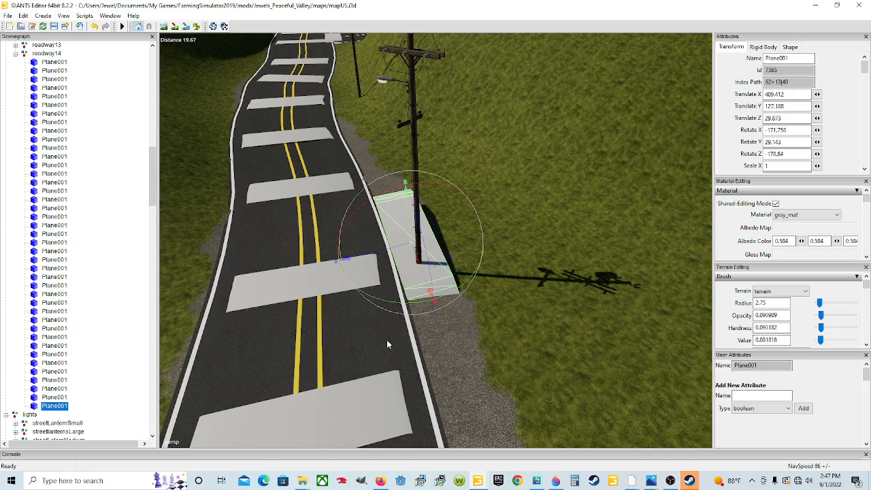
# Lower the grey pad into the shoulder to a Translate Y of about 126.8 and refine its Y rotation to about 30.9.
pyautogui.scroll(5, 392, 270)
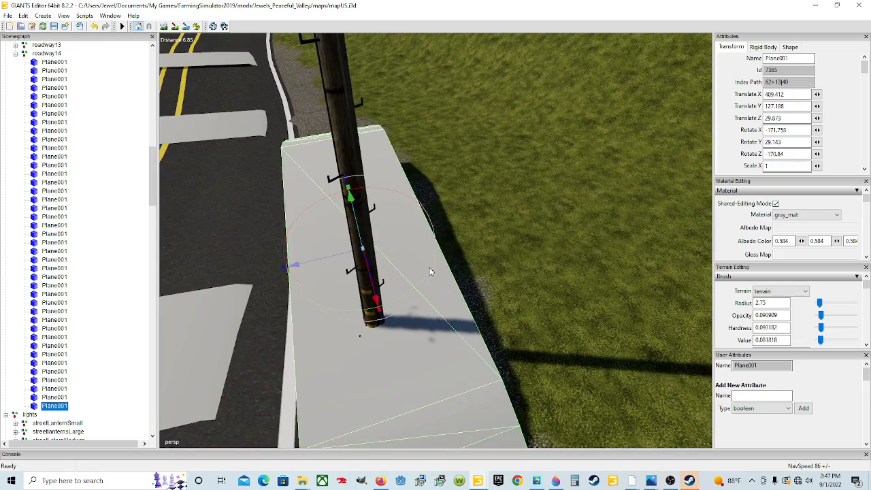
pyautogui.scroll(-2, 429, 267)
pyautogui.moveTo(429, 267)
pyautogui.keyDown('alt'); pyautogui.mouseDown()
pyautogui.moveTo(480, 267)
pyautogui.moveTo(421, 278)
pyautogui.mouseUp(); pyautogui.keyUp('alt')
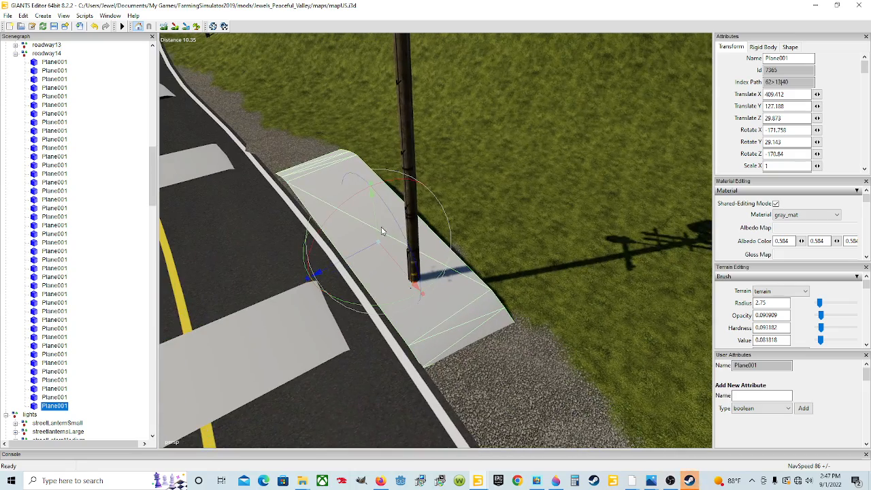
pyautogui.moveTo(362, 251); pyautogui.dragTo(364, 277)
pyautogui.rightClick(365, 249)
pyautogui.scroll(4, 349, 253)
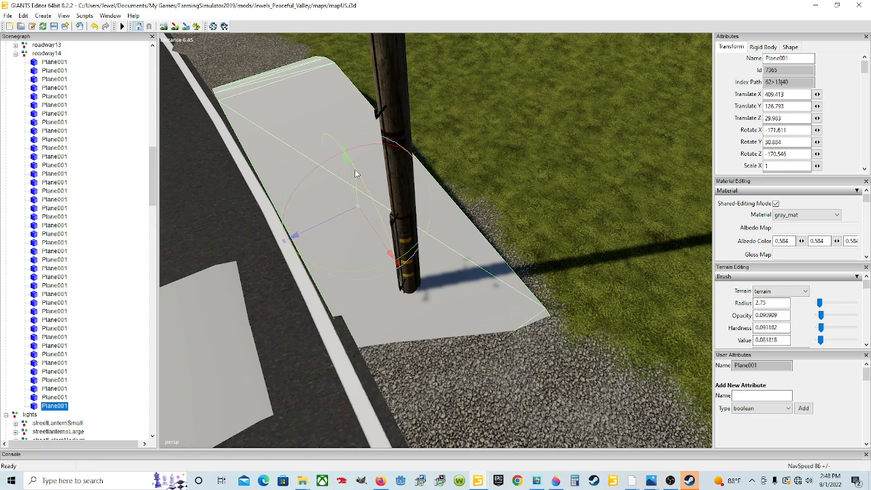
# Tilt the grey pad to about -174.4 in X and -175.9 in Z to follow the shoulder, and shift it slightly away from the road.
pyautogui.moveTo(355, 169); pyautogui.dragTo(352, 174)
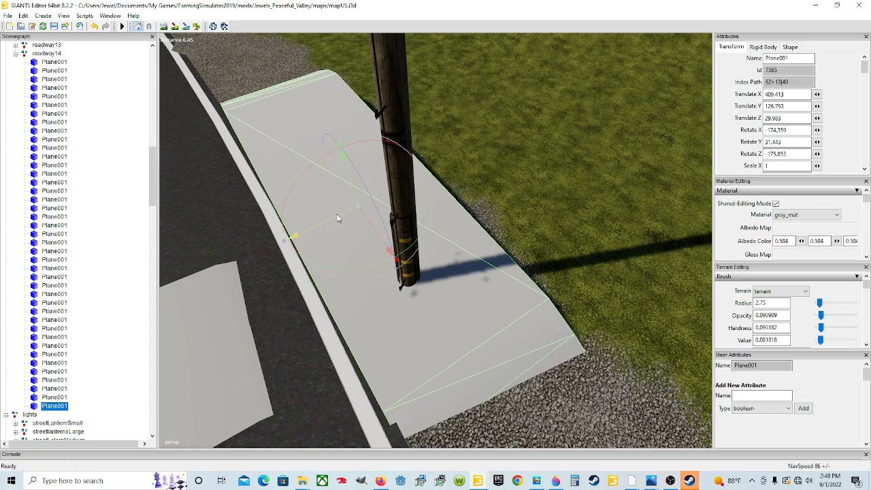
pyautogui.moveTo(322, 220); pyautogui.dragTo(323, 230)
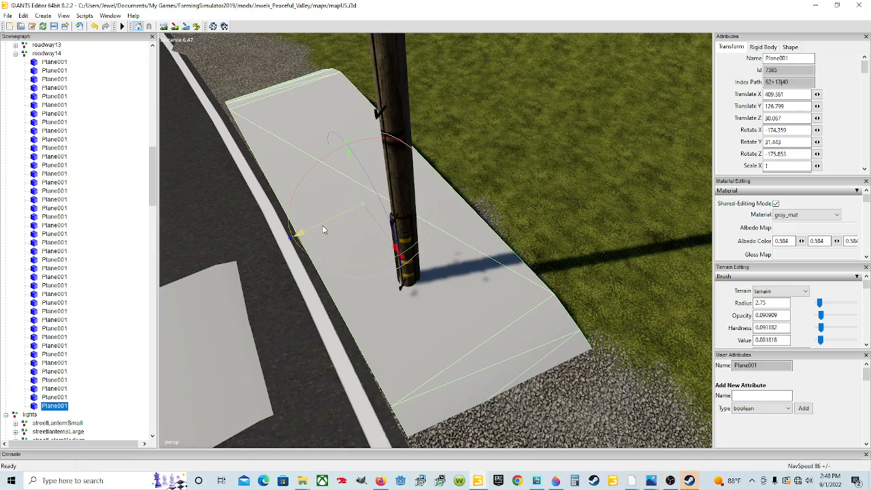
pyautogui.keyDown('alt'); pyautogui.moveTo(424, 281); pyautogui.dragTo(670, 280); pyautogui.keyUp('alt')
pyautogui.scroll(-10, 640, 262)
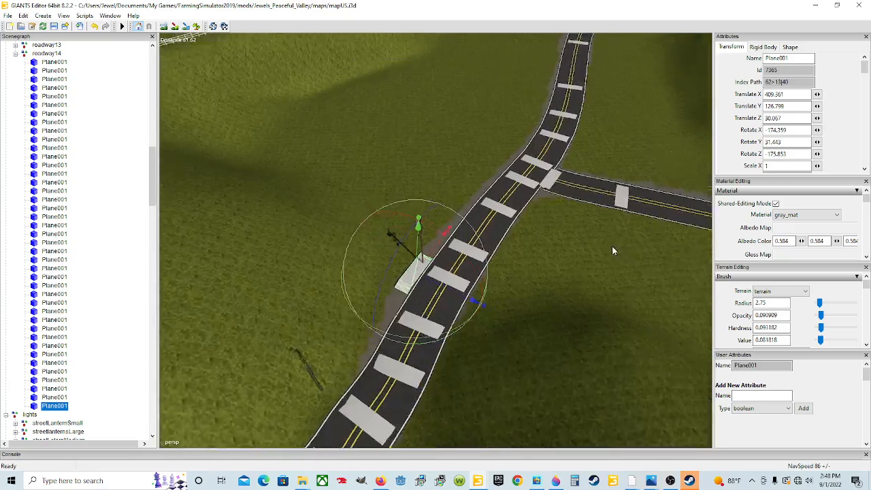
# Move the phone pole along the road to the far corner of the grey pad, at about X -33.4, Z 410.8.
pyautogui.keyDown('alt'); pyautogui.moveTo(612, 245); pyautogui.dragTo(484, 300); pyautogui.keyUp('alt')
pyautogui.scroll(5, 606, 345)
pyautogui.scroll(-2, 503, 297)
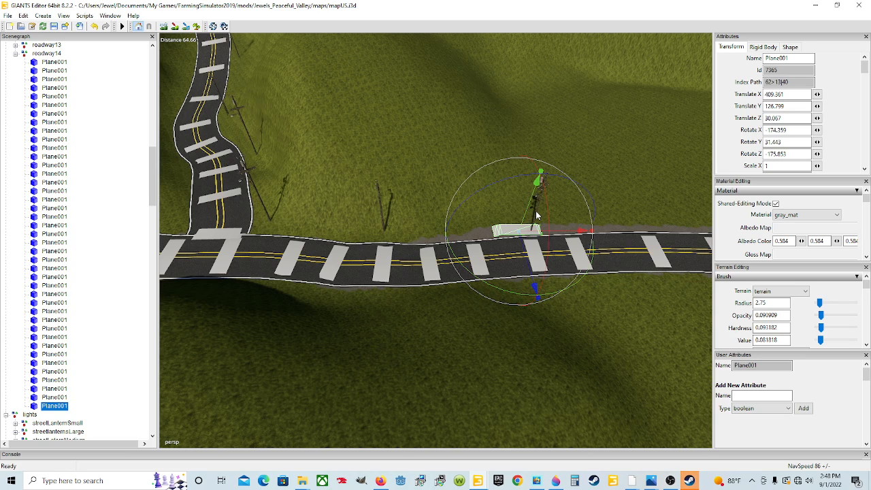
pyautogui.keyDown('alt'); pyautogui.moveTo(433, 264); pyautogui.dragTo(433, 267); pyautogui.keyUp('alt')
pyautogui.scroll(6, 440, 249)
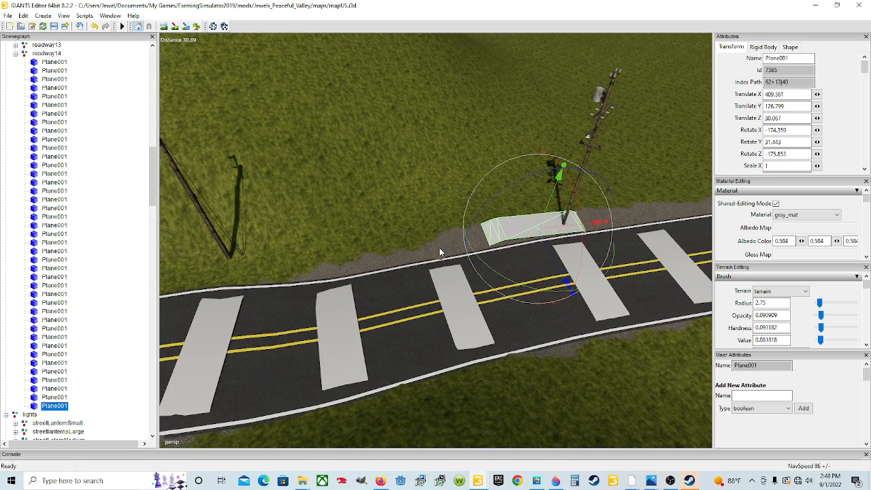
pyautogui.click(601, 113)
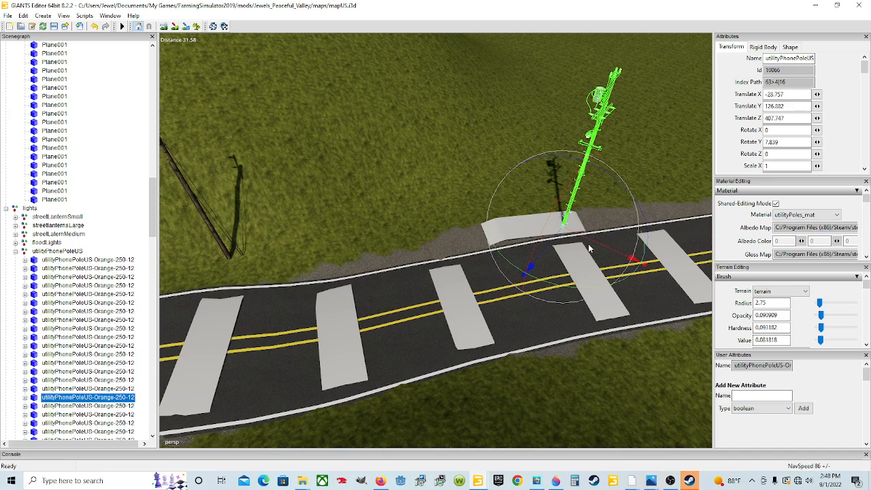
pyautogui.moveTo(592, 245); pyautogui.dragTo(473, 254)
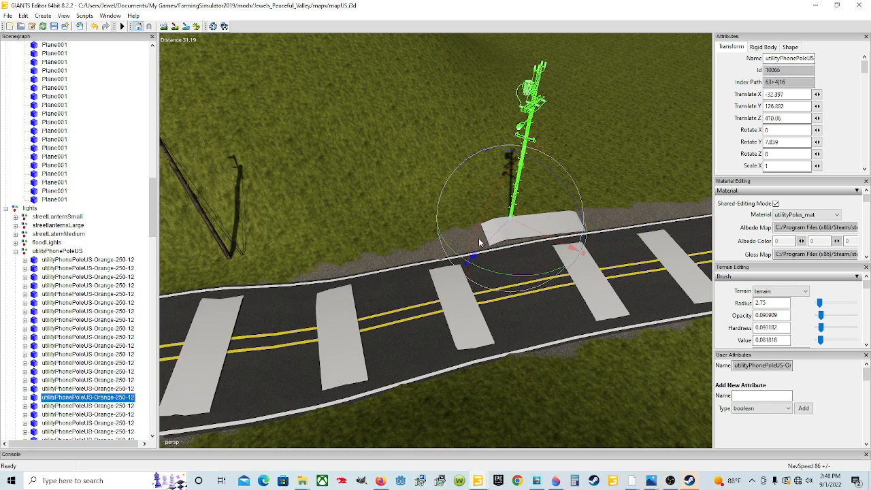
pyautogui.moveTo(571, 247); pyautogui.dragTo(560, 242)
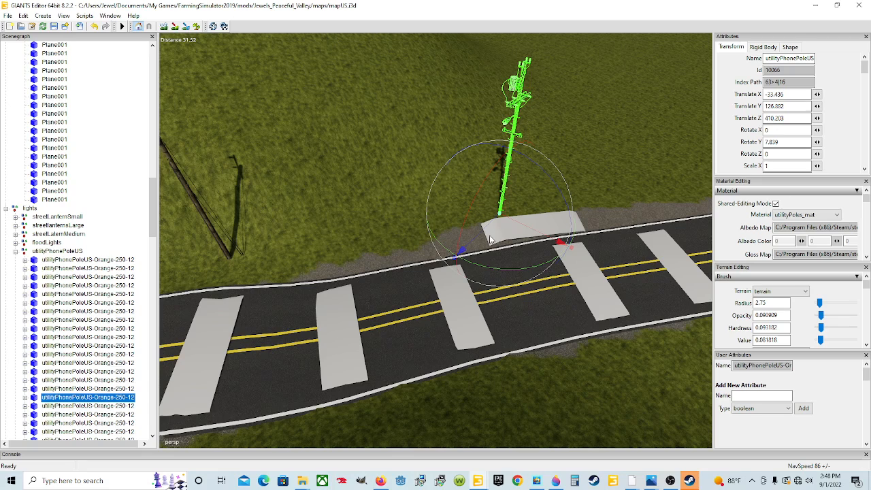
pyautogui.moveTo(471, 246); pyautogui.dragTo(470, 248)
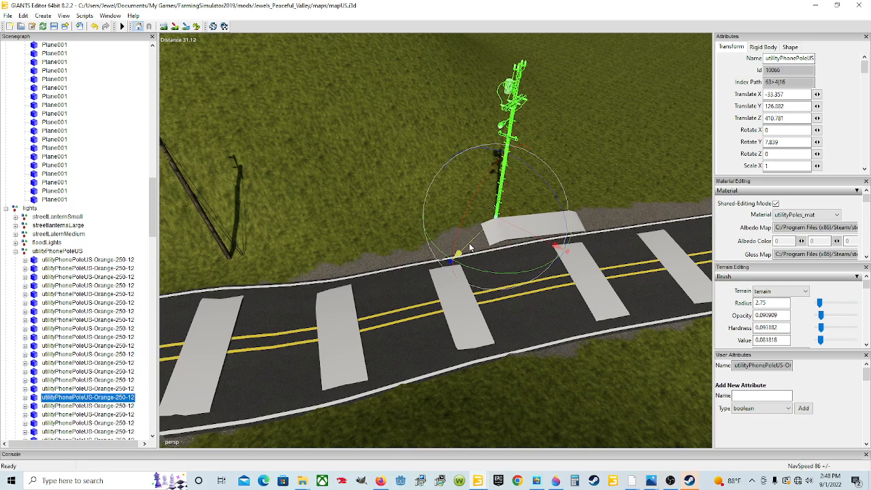
# Fit the phone pole's base against the pad's back edge at about X -32.7, Z 411.2, and raise it slightly to a Translate Y of 126.884.
pyautogui.scroll(-5, 484, 272)
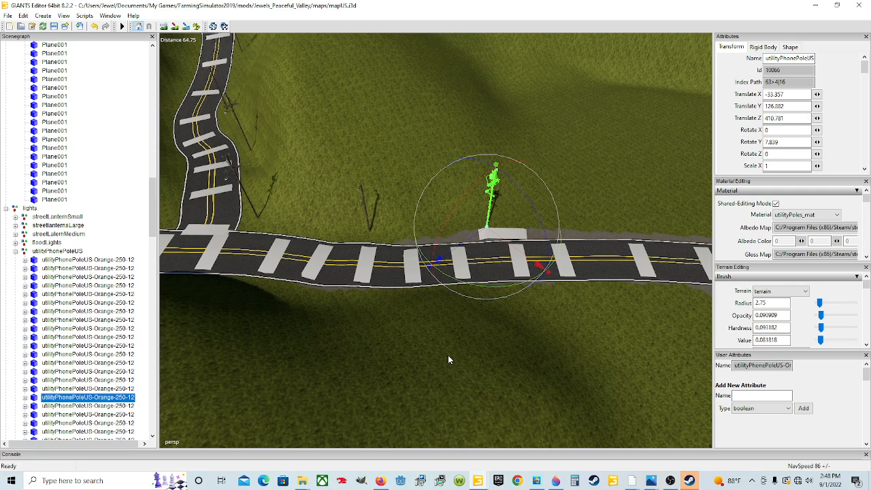
pyautogui.moveTo(447, 354); pyautogui.dragTo(438, 347, button='middle')
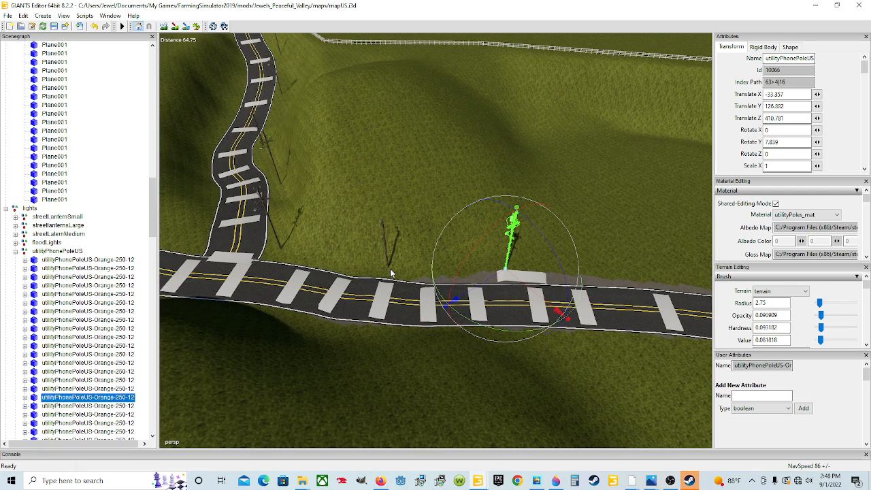
pyautogui.keyDown('alt'); pyautogui.moveTo(430, 370); pyautogui.dragTo(317, 358); pyautogui.keyUp('alt')
pyautogui.scroll(5, 528, 375)
pyautogui.scroll(6, 519, 363)
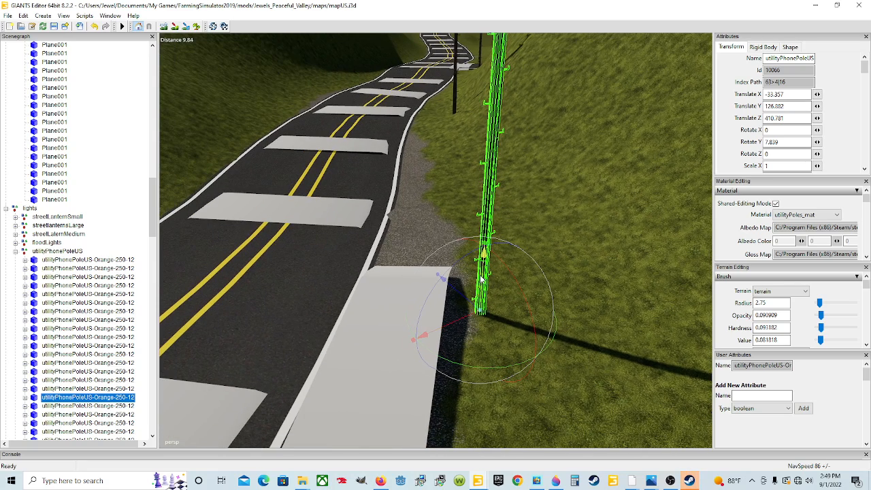
pyautogui.moveTo(448, 285); pyautogui.dragTo(443, 327)
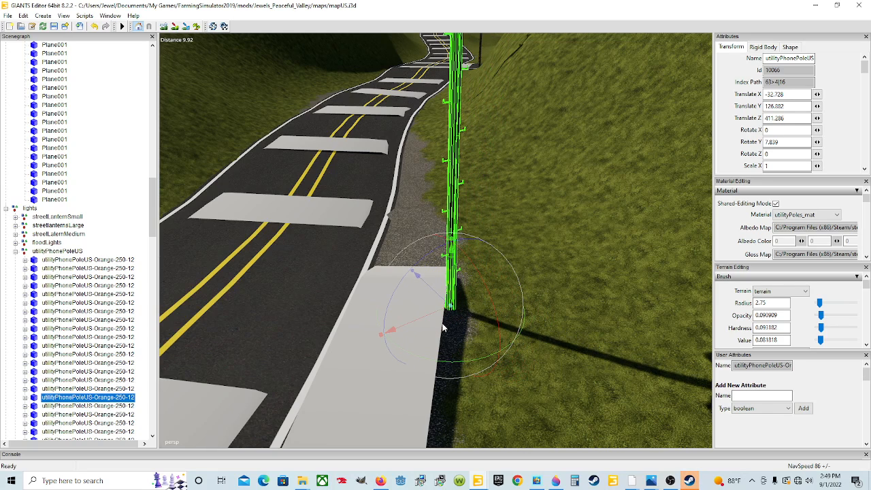
pyautogui.moveTo(436, 290); pyautogui.dragTo(431, 296)
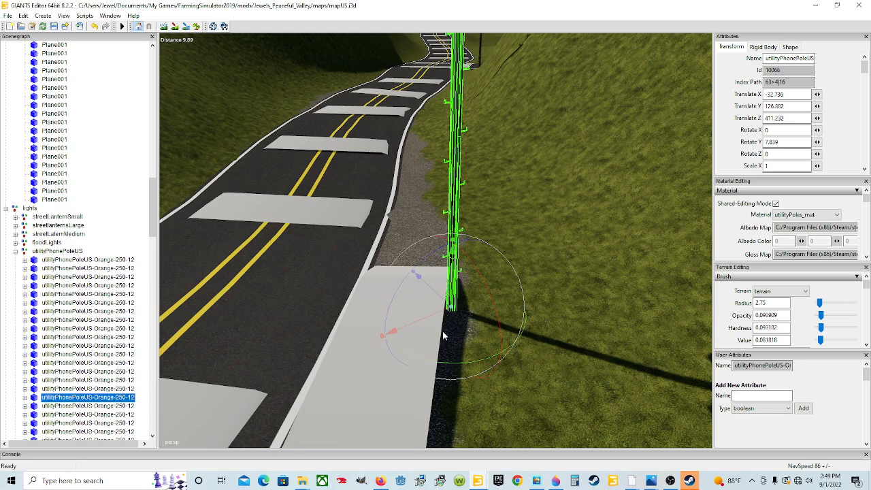
pyautogui.keyDown('alt'); pyautogui.moveTo(442, 331); pyautogui.dragTo(446, 298); pyautogui.keyUp('alt')
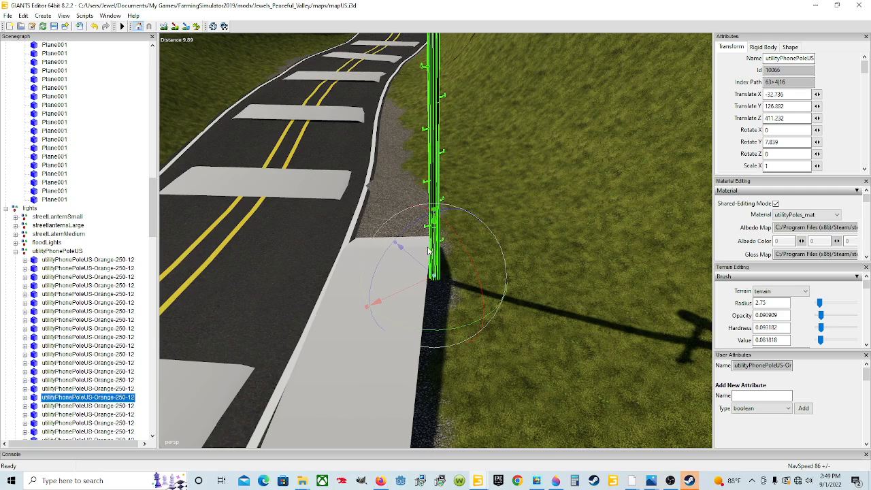
pyautogui.moveTo(436, 250)
pyautogui.mouseDown()
pyautogui.moveTo(443, 240)
pyautogui.moveTo(442, 250)
pyautogui.mouseUp()
# Turn the phone pole beside the pad towards the road, with Rotate Y at about 66.5.
pyautogui.keyDown('alt'); pyautogui.moveTo(433, 317); pyautogui.dragTo(469, 268); pyautogui.keyUp('alt')
pyautogui.scroll(-4, 478, 281)
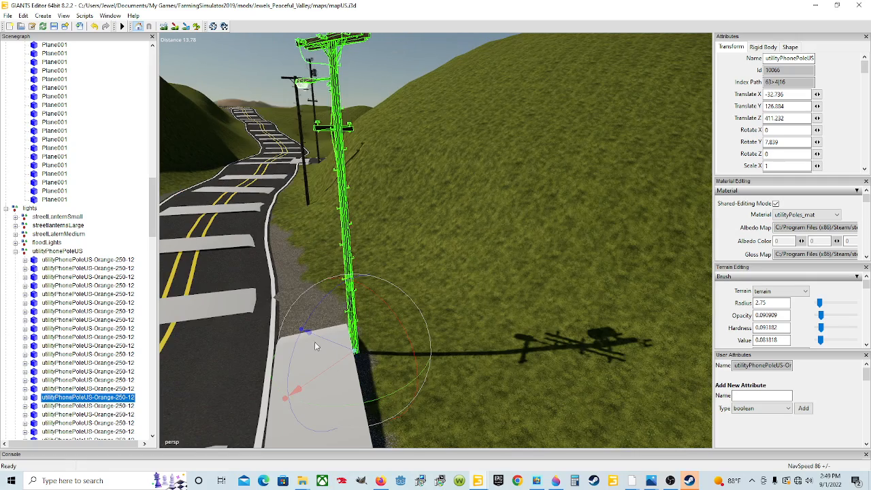
pyautogui.rightClick(135, 313)
pyautogui.keyDown('alt'); pyautogui.moveTo(350, 328); pyautogui.dragTo(389, 307); pyautogui.keyUp('alt')
pyautogui.scroll(-3, 437, 307)
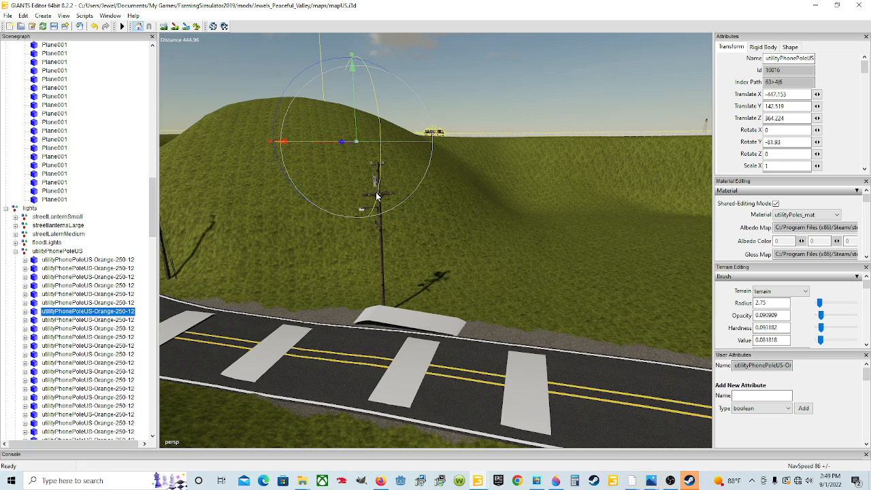
pyautogui.click(382, 195)
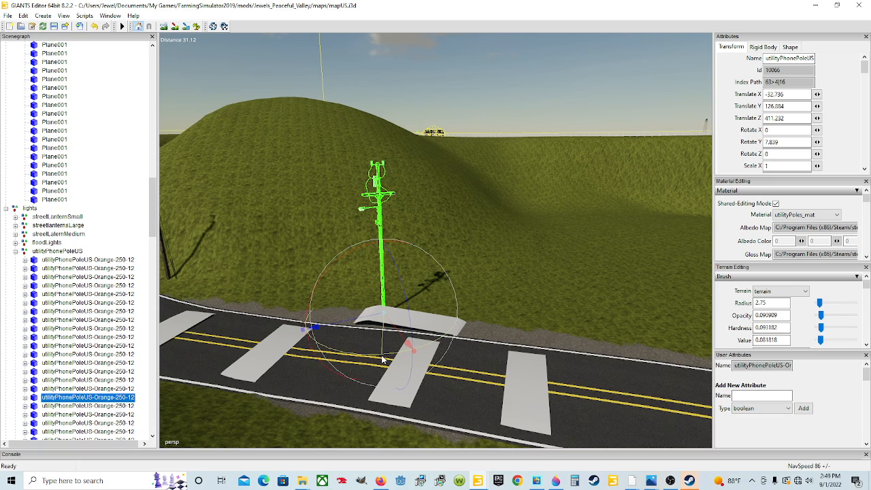
pyautogui.moveTo(383, 360); pyautogui.dragTo(552, 352)
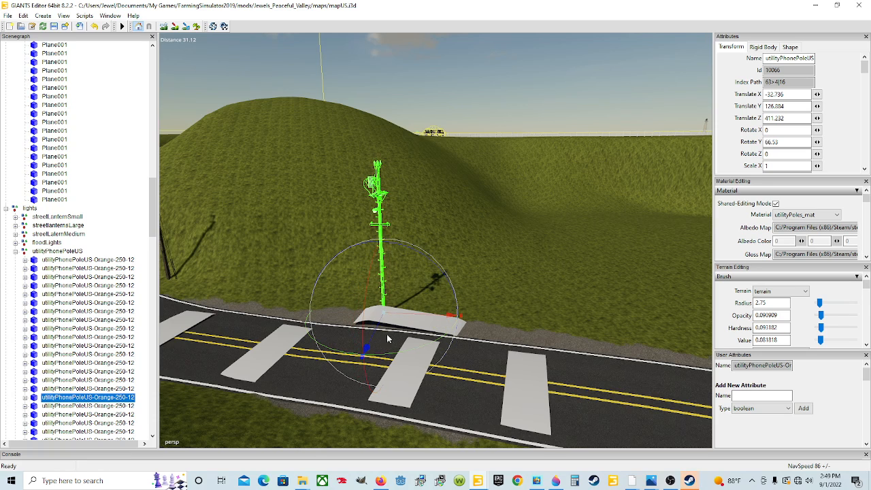
# Refine the phone pole's Y rotation to about 60 so its crossarms suit the line along the road.
pyautogui.scroll(3, 268, 333)
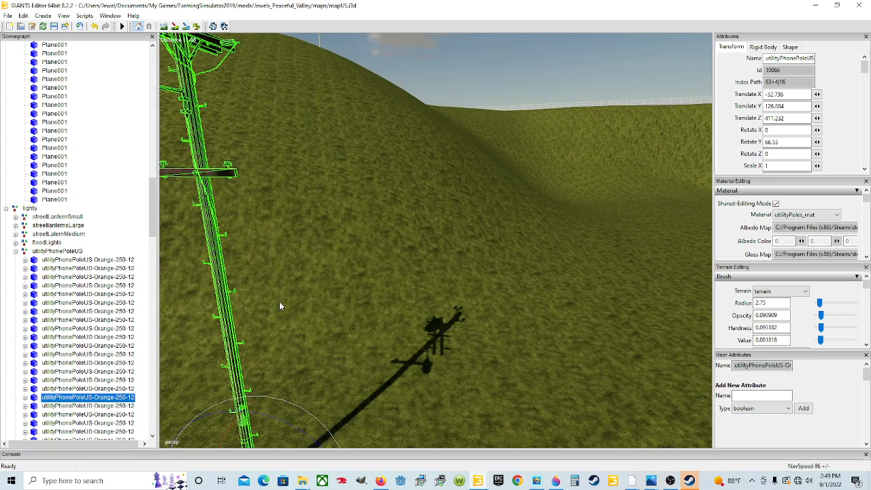
pyautogui.keyDown('alt'); pyautogui.moveTo(279, 302); pyautogui.dragTo(189, 301); pyautogui.keyUp('alt')
pyautogui.scroll(-3, 189, 300)
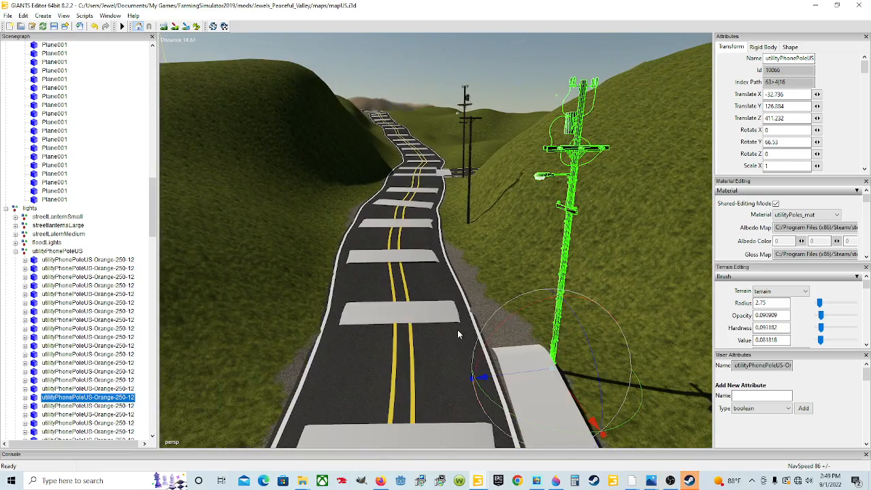
pyautogui.keyDown('alt'); pyautogui.moveTo(458, 330); pyautogui.dragTo(479, 360); pyautogui.keyUp('alt')
pyautogui.scroll(2, 517, 330)
pyautogui.scroll(-1, 428, 316)
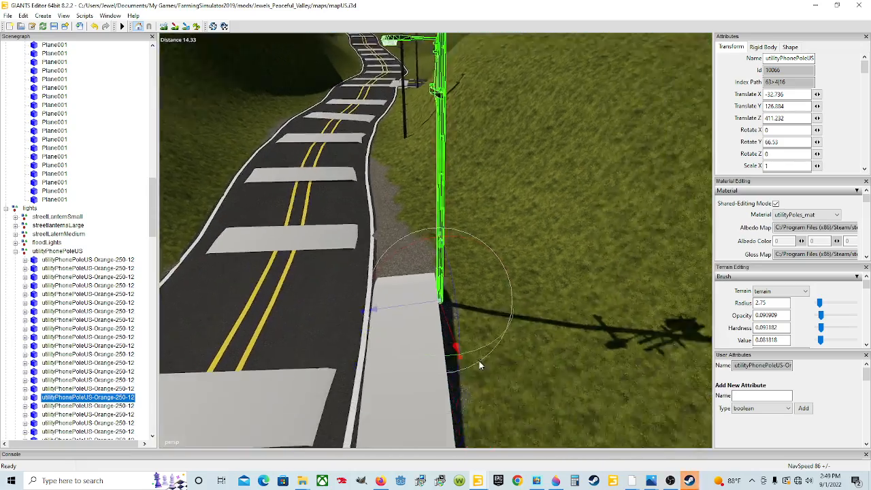
pyautogui.scroll(-2, 479, 365)
pyautogui.keyDown('alt'); pyautogui.moveTo(385, 118); pyautogui.dragTo(387, 163); pyautogui.keyUp('alt')
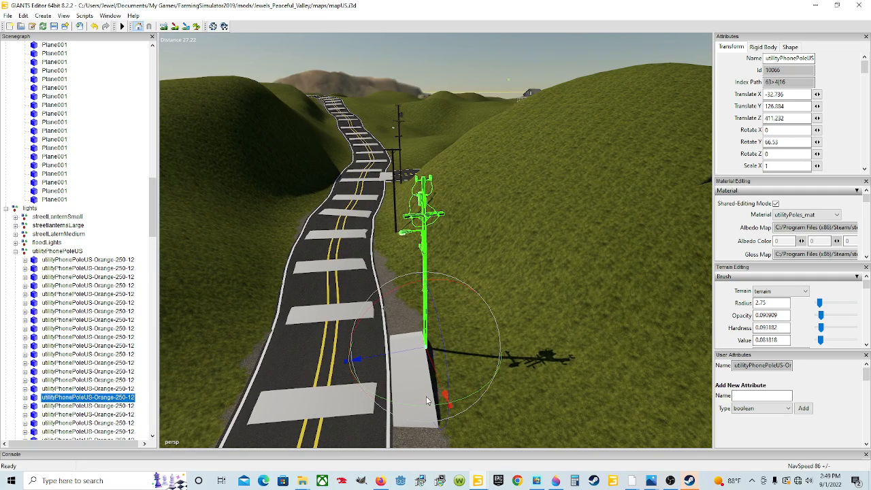
pyautogui.moveTo(421, 405)
pyautogui.mouseDown()
pyautogui.moveTo(406, 406)
pyautogui.moveTo(413, 397)
pyautogui.mouseUp()
pyautogui.keyDown('alt'); pyautogui.moveTo(478, 353); pyautogui.dragTo(572, 368); pyautogui.keyUp('alt')
pyautogui.scroll(1, 501, 319)
pyautogui.scroll(1, 501, 319)
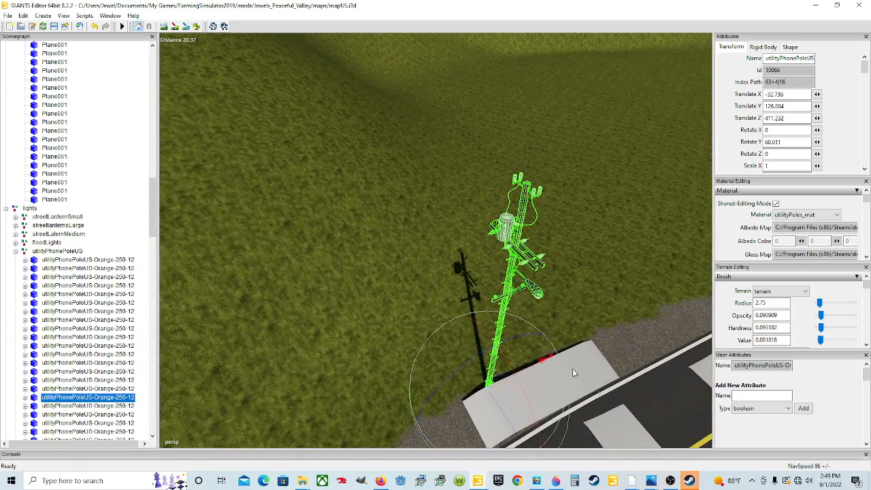
# Duplicate the nearby transition pole and move the copy along the road past the phone pole, to about X -19.9, Z 395.
pyautogui.scroll(-6, 572, 369)
pyautogui.keyDown('alt'); pyautogui.moveTo(309, 301); pyautogui.dragTo(280, 308); pyautogui.keyUp('alt')
pyautogui.scroll(-4, 281, 310)
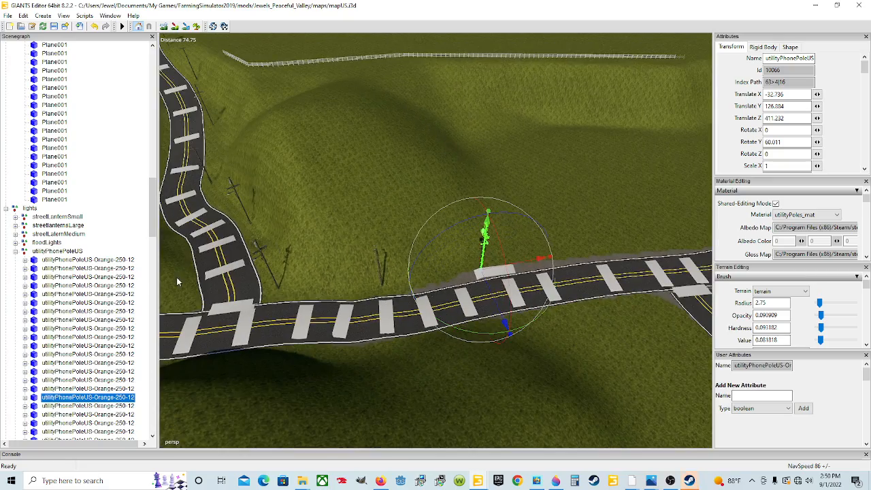
pyautogui.keyDown('alt'); pyautogui.moveTo(459, 363); pyautogui.dragTo(403, 345); pyautogui.keyUp('alt')
pyautogui.scroll(4, 532, 357)
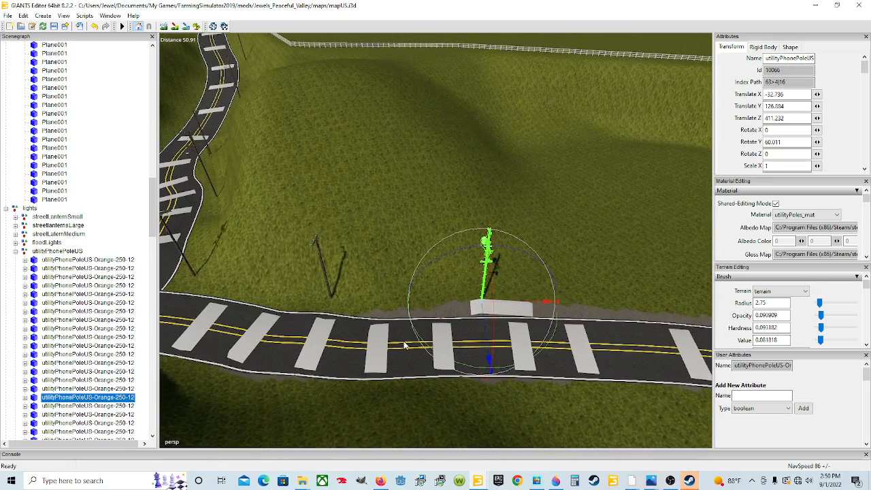
pyautogui.click(317, 244)
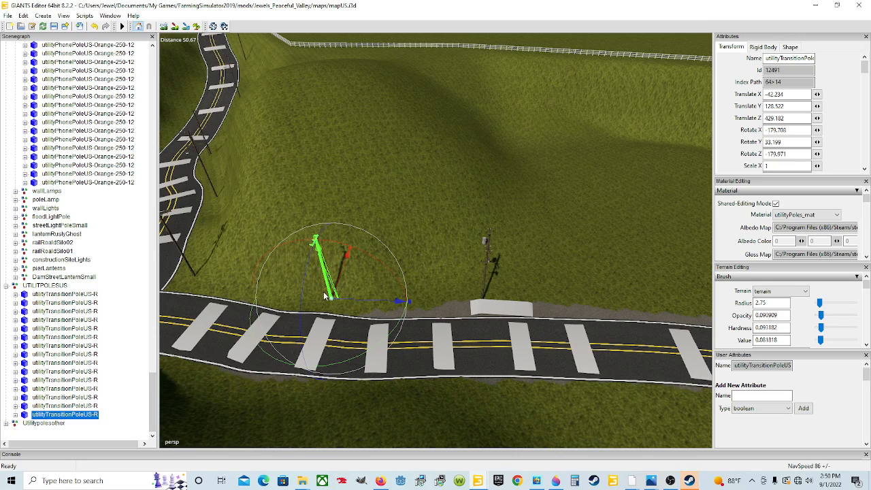
pyautogui.hotkey('ctrl', 'd')
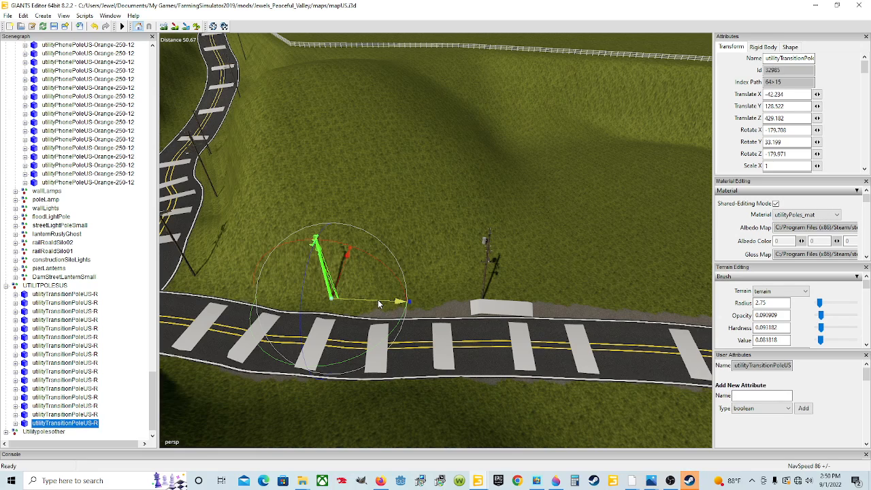
pyautogui.moveTo(379, 304); pyautogui.dragTo(689, 312)
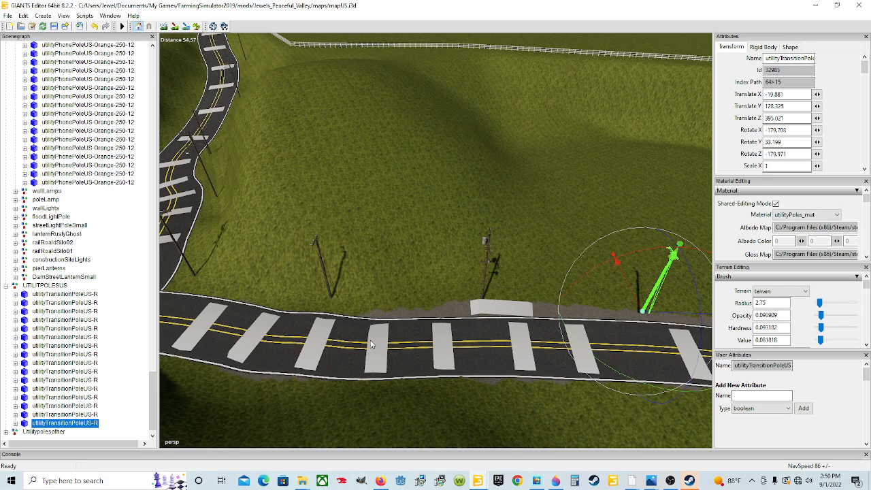
pyautogui.click(76, 415)
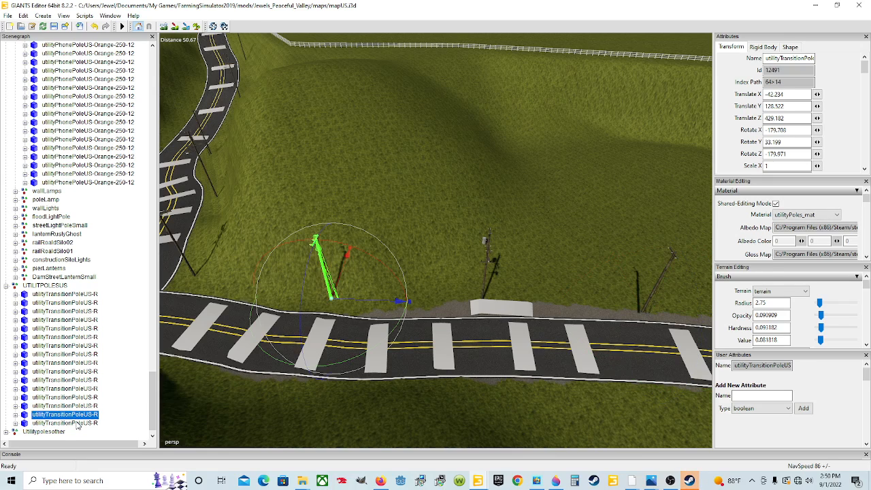
pyautogui.click(77, 423)
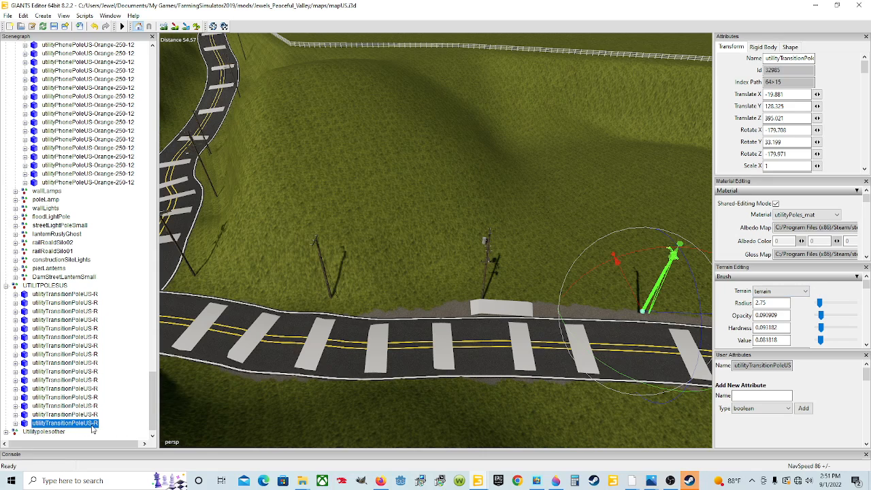
# Shift the copied transition pole slightly farther from the phone pole, along the road edge, to about X -17.8, Z 391.8.
pyautogui.keyDown('alt'); pyautogui.moveTo(355, 370); pyautogui.dragTo(383, 346); pyautogui.keyUp('alt')
pyautogui.scroll(-3, 359, 362)
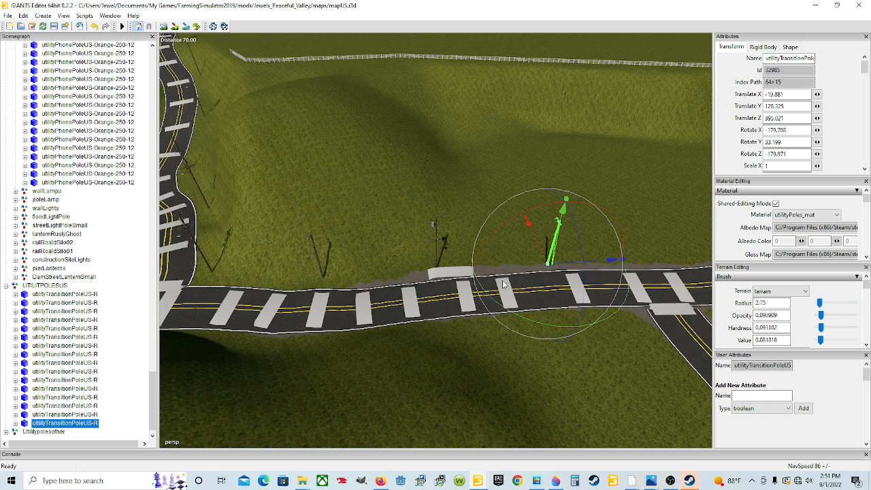
pyautogui.keyDown('alt'); pyautogui.moveTo(549, 266); pyautogui.dragTo(451, 281); pyautogui.keyUp('alt')
pyautogui.scroll(-3, 453, 292)
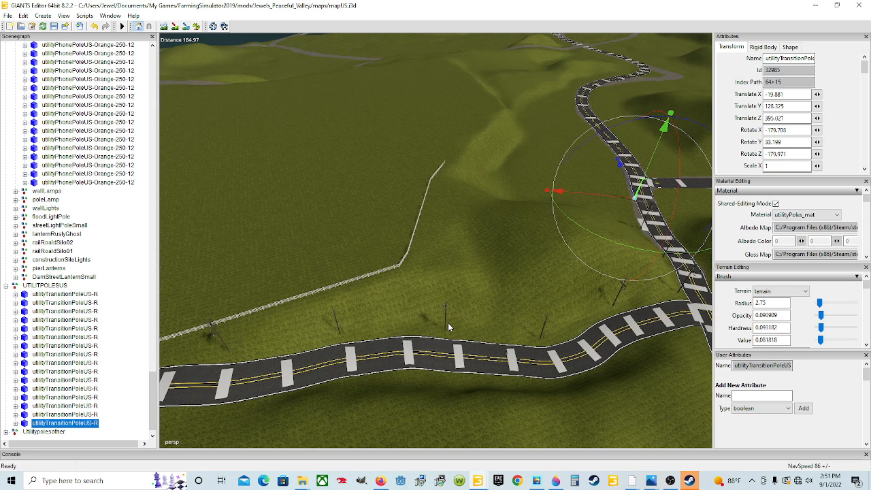
pyautogui.keyDown('alt'); pyautogui.moveTo(449, 331); pyautogui.dragTo(564, 300); pyautogui.keyUp('alt')
pyautogui.scroll(8, 564, 301)
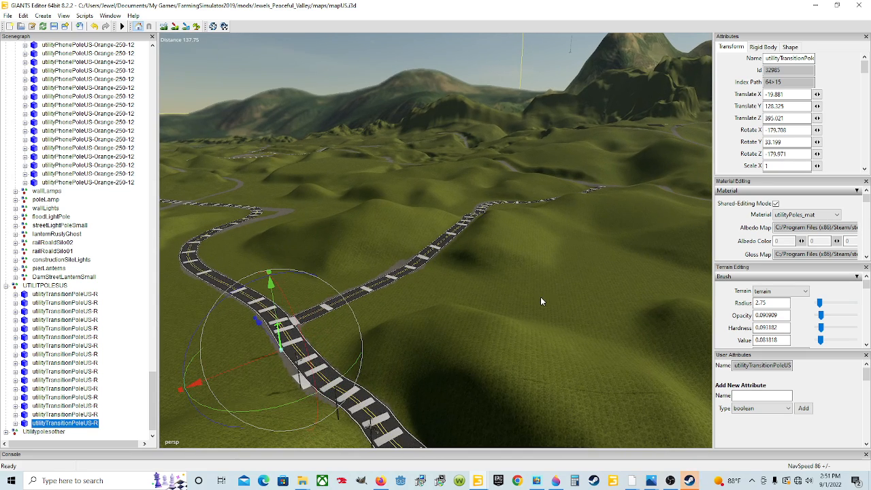
pyautogui.scroll(6, 495, 296)
pyautogui.keyDown('alt'); pyautogui.moveTo(476, 279); pyautogui.dragTo(219, 350); pyautogui.keyUp('alt')
pyautogui.scroll(8, 194, 271)
pyautogui.keyDown('alt'); pyautogui.moveTo(316, 296); pyautogui.dragTo(276, 267); pyautogui.keyUp('alt')
pyautogui.scroll(-3, 275, 267)
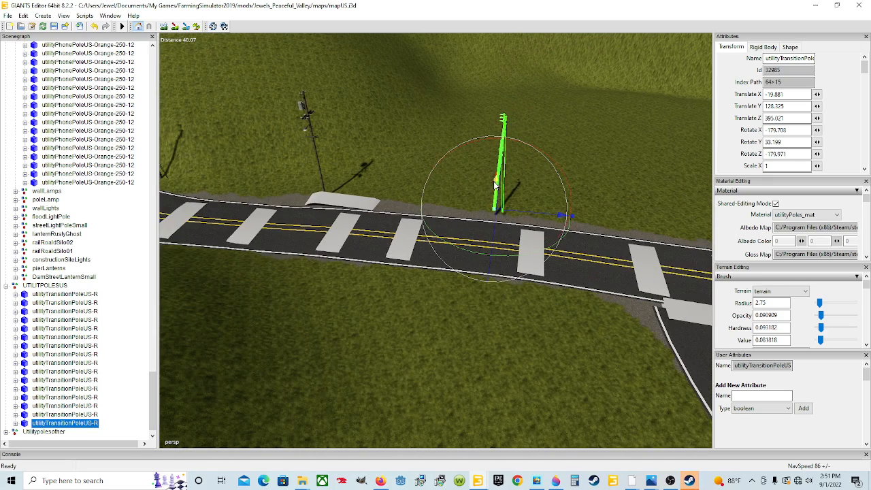
pyautogui.keyDown('alt'); pyautogui.moveTo(503, 238); pyautogui.dragTo(506, 245); pyautogui.keyUp('alt')
pyautogui.moveTo(525, 198); pyautogui.dragTo(560, 198)
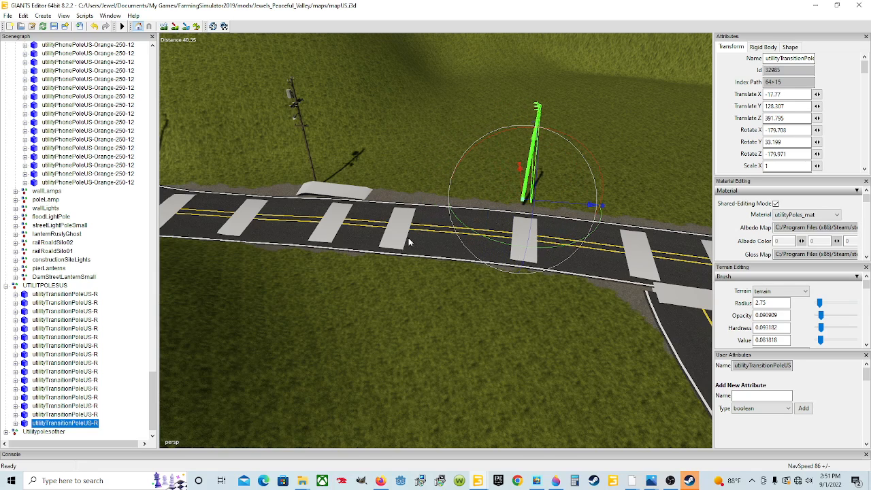
# Move the concrete pad along the road to the base of the copied transition pole, about X 390.6, Y 127, Z 18.5.
pyautogui.click(354, 193)
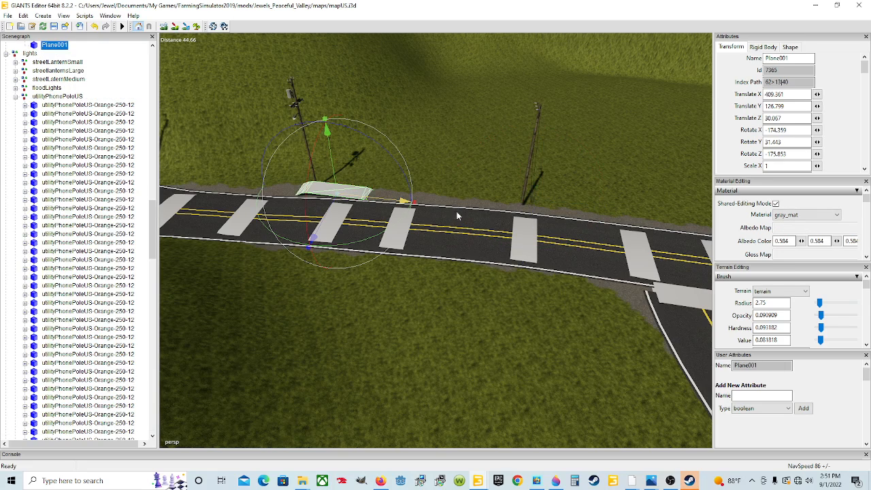
pyautogui.moveTo(457, 216); pyautogui.dragTo(588, 219)
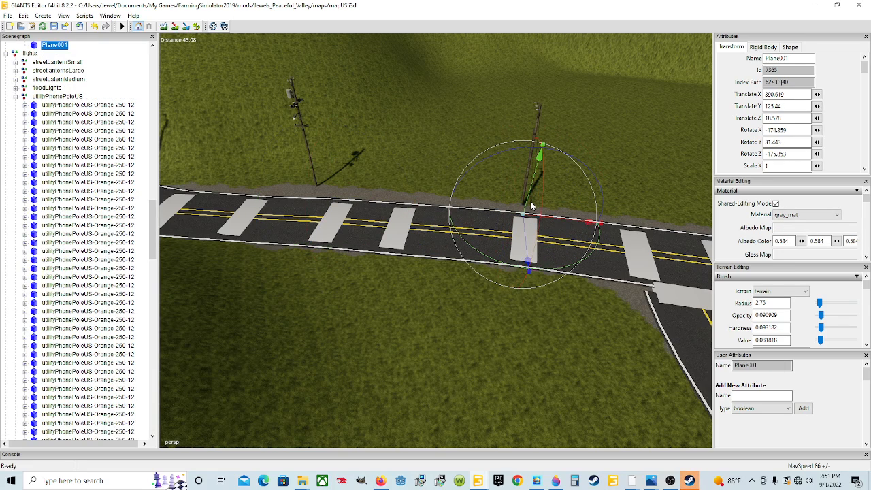
pyautogui.moveTo(524, 202); pyautogui.dragTo(526, 193)
pyautogui.keyDown('alt'); pyautogui.moveTo(546, 274); pyautogui.dragTo(318, 243); pyautogui.keyUp('alt')
pyautogui.scroll(3, 546, 274)
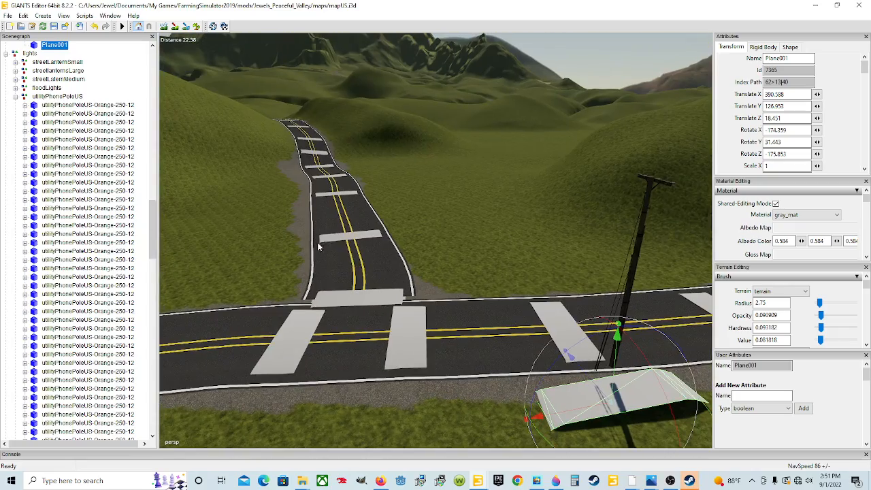
pyautogui.keyDown('alt'); pyautogui.moveTo(478, 276); pyautogui.dragTo(570, 268); pyautogui.keyUp('alt')
pyautogui.scroll(3, 479, 291)
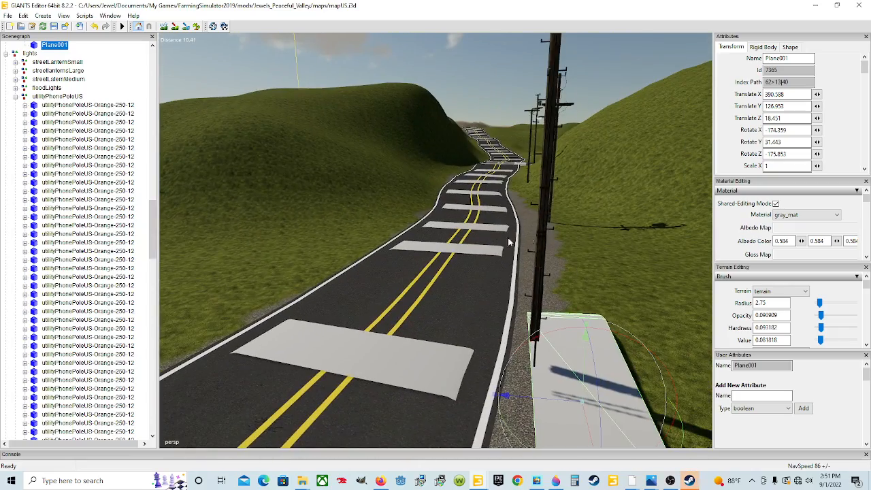
# Shift the pad against the road's white edge line and turn it parallel to the road, with Rotate Y at about 37.3.
pyautogui.keyDown('alt'); pyautogui.moveTo(584, 327); pyautogui.dragTo(413, 236); pyautogui.keyUp('alt')
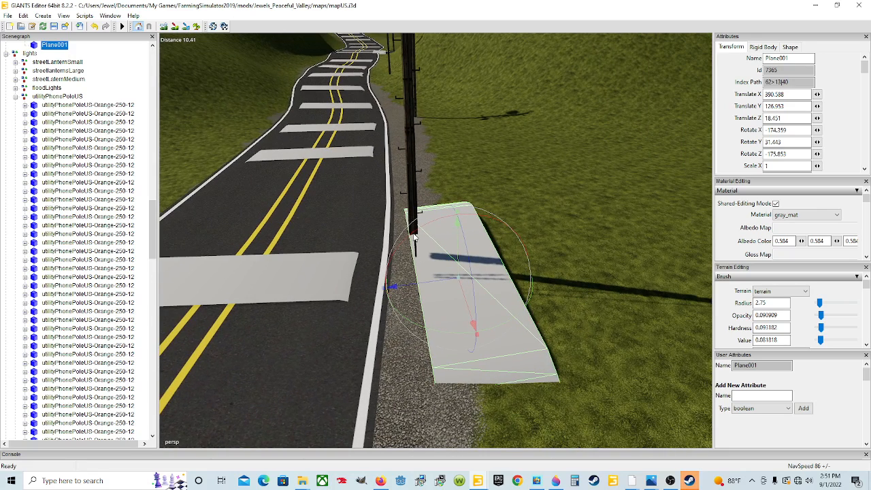
pyautogui.moveTo(441, 285); pyautogui.dragTo(411, 285)
pyautogui.moveTo(429, 344)
pyautogui.mouseDown()
pyautogui.moveTo(414, 344)
pyautogui.moveTo(437, 339)
pyautogui.moveTo(417, 352)
pyautogui.mouseUp()
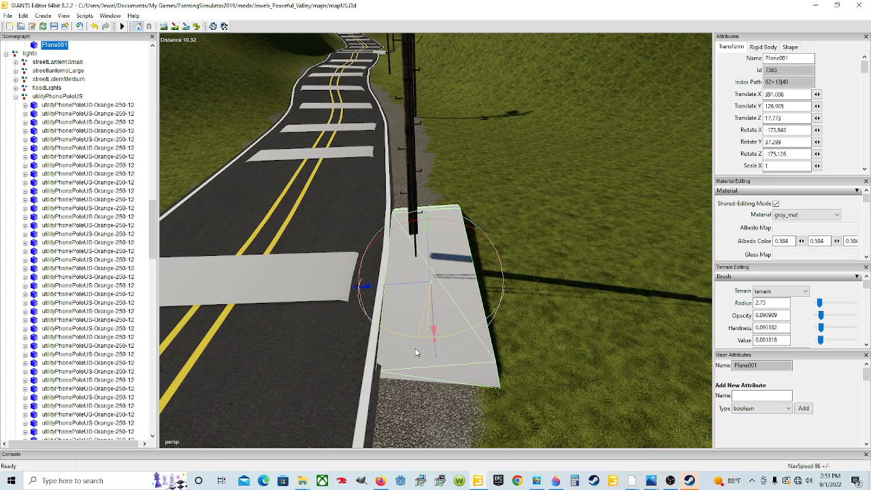
pyautogui.moveTo(398, 293); pyautogui.dragTo(403, 289)
pyautogui.keyDown('alt'); pyautogui.moveTo(400, 325); pyautogui.dragTo(457, 307); pyautogui.keyUp('alt')
pyautogui.scroll(-4, 490, 308)
pyautogui.scroll(4, 588, 306)
# Move the transition pole to the grass-side edge of the pad, about X -19.4, Z 390.7, with Rotate Y at about 36.8.
pyautogui.click(399, 196)
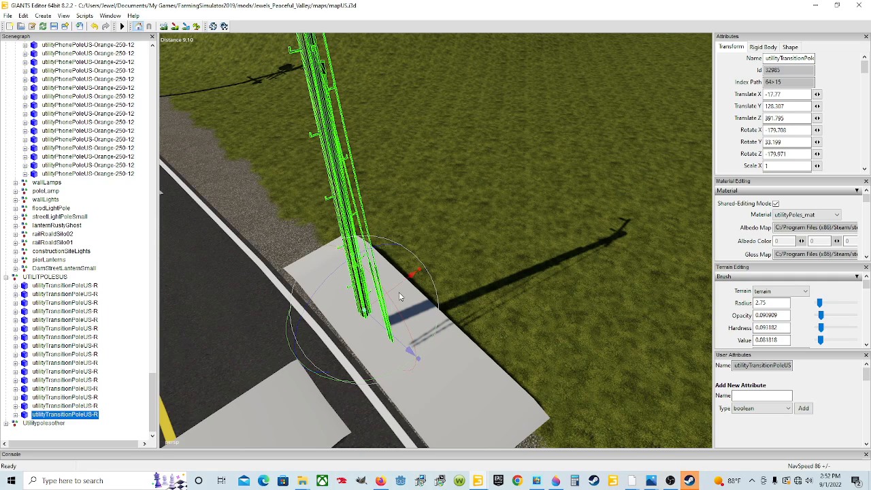
pyautogui.moveTo(400, 294); pyautogui.dragTo(423, 354)
pyautogui.scroll(2, 552, 302)
pyautogui.scroll(3, 452, 297)
pyautogui.scroll(-3, 388, 276)
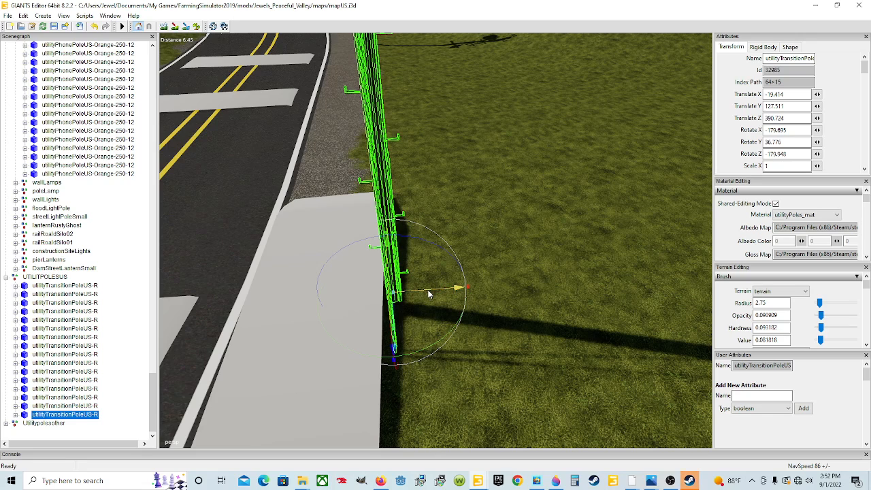
pyautogui.moveTo(429, 294); pyautogui.dragTo(414, 263)
pyautogui.scroll(-4, 438, 298)
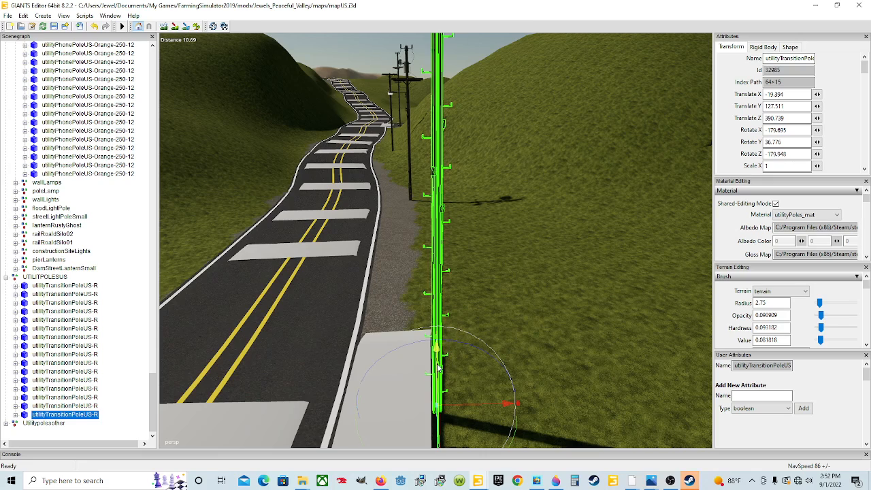
# Lower the transition pole to about Y 127.1 and turn its crossarm to a Rotate Y of about 27.2.
pyautogui.moveTo(436, 368); pyautogui.dragTo(488, 390)
pyautogui.scroll(-4, 464, 395)
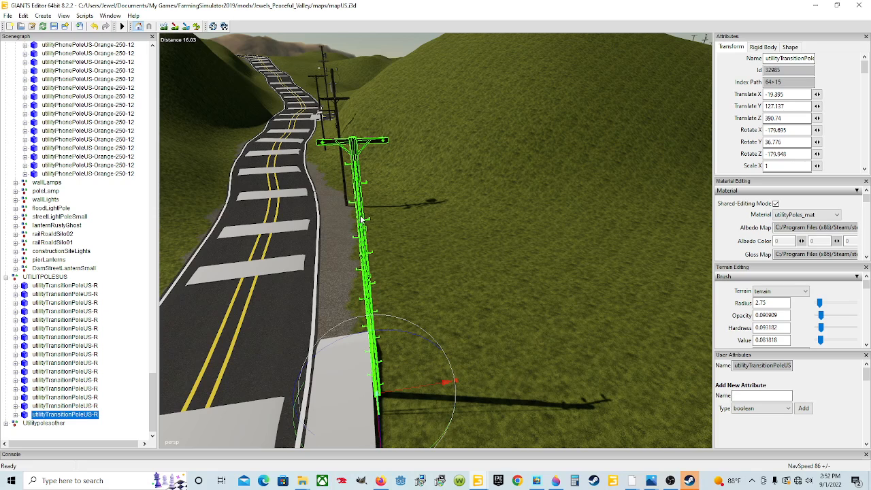
pyautogui.keyDown('alt'); pyautogui.moveTo(361, 219); pyautogui.dragTo(424, 326); pyautogui.keyUp('alt')
pyautogui.scroll(-2, 423, 325)
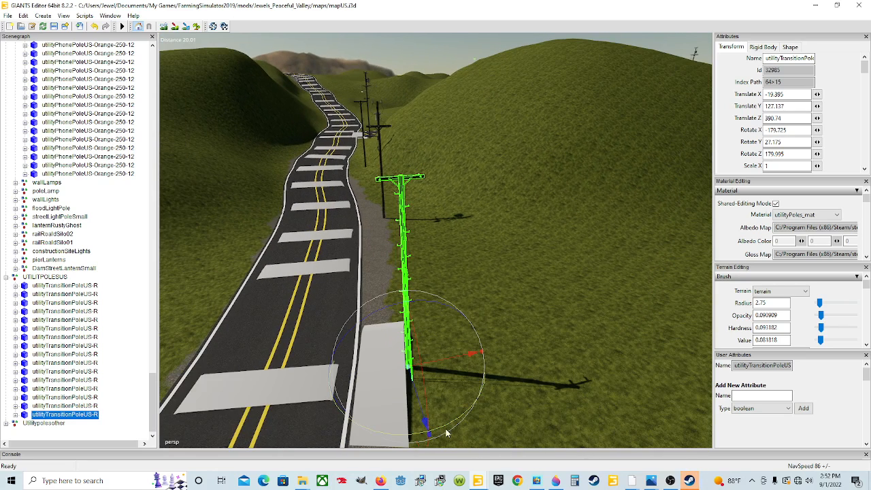
# Move the concrete pad along the road past the side-road junction, to about X 369.3, Y 127.1, Z 1.2.
pyautogui.moveTo(454, 425); pyautogui.dragTo(386, 333)
pyautogui.scroll(3, 380, 414)
pyautogui.scroll(-5, 408, 332)
pyautogui.scroll(3, 499, 295)
pyautogui.click(388, 325)
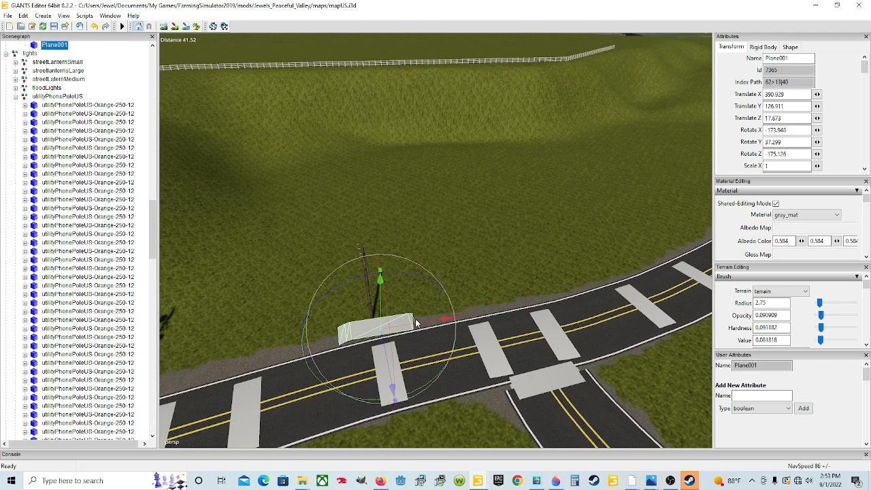
pyautogui.moveTo(427, 327); pyautogui.dragTo(616, 296)
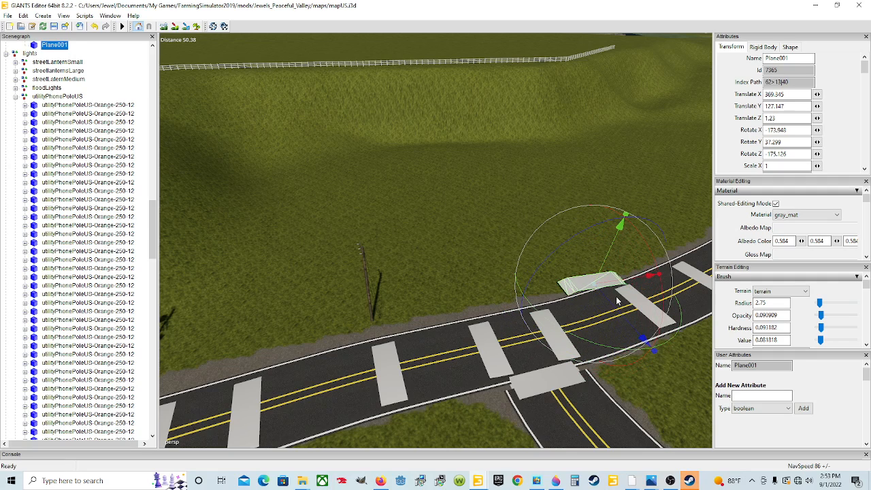
# Tilt the pad to Rotate X about 174.1 and Rotate Z about 177.9, and shift it off the road to about X 369, Z 1.7.
pyautogui.moveTo(571, 251); pyautogui.dragTo(611, 316)
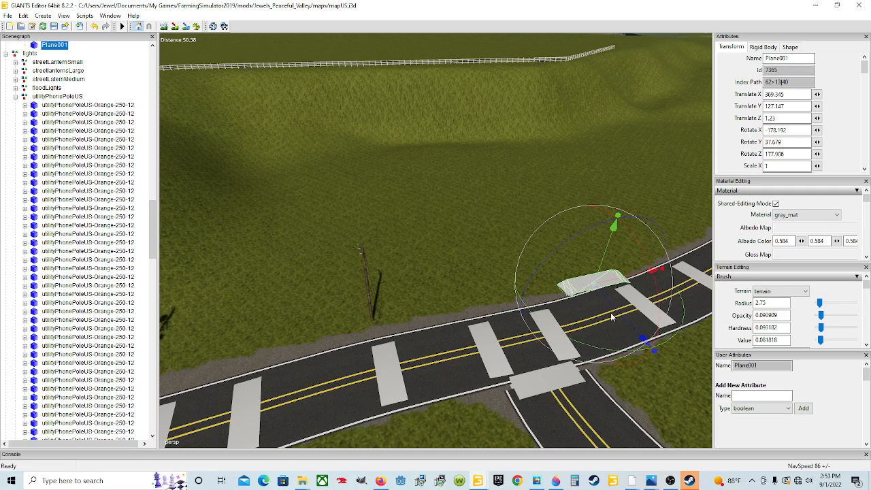
pyautogui.moveTo(651, 288); pyautogui.dragTo(598, 262)
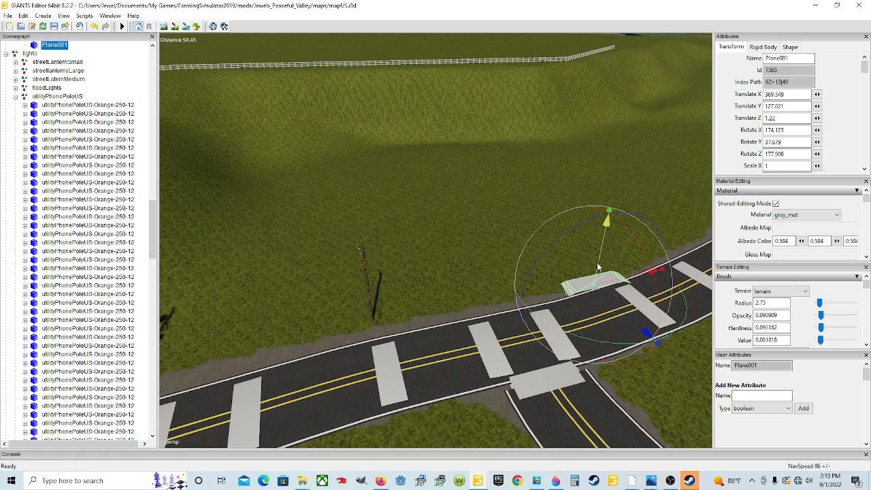
pyautogui.moveTo(614, 302); pyautogui.dragTo(697, 321)
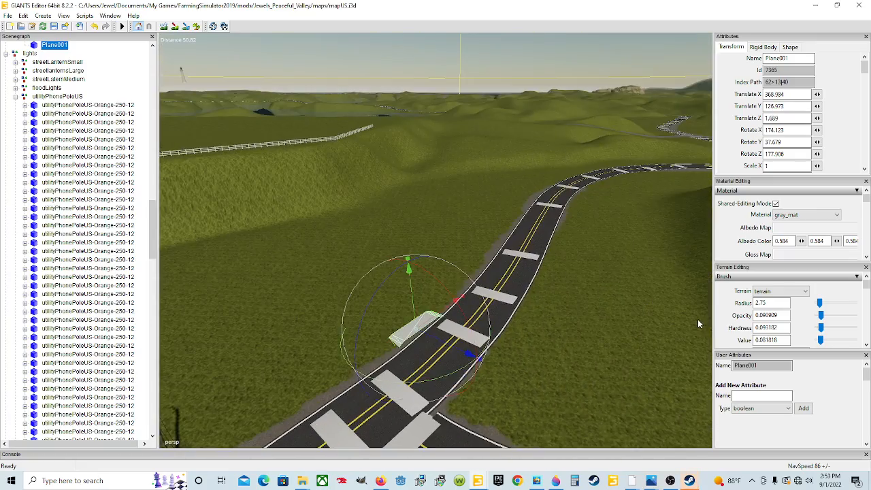
# Align the pad with the road edge at a Rotate Y of about 31.5 and lower it to about Y 126.7.
pyautogui.scroll(3, 568, 327)
pyautogui.keyDown('alt'); pyautogui.moveTo(567, 327); pyautogui.dragTo(427, 300); pyautogui.keyUp('alt')
pyautogui.scroll(3, 376, 319)
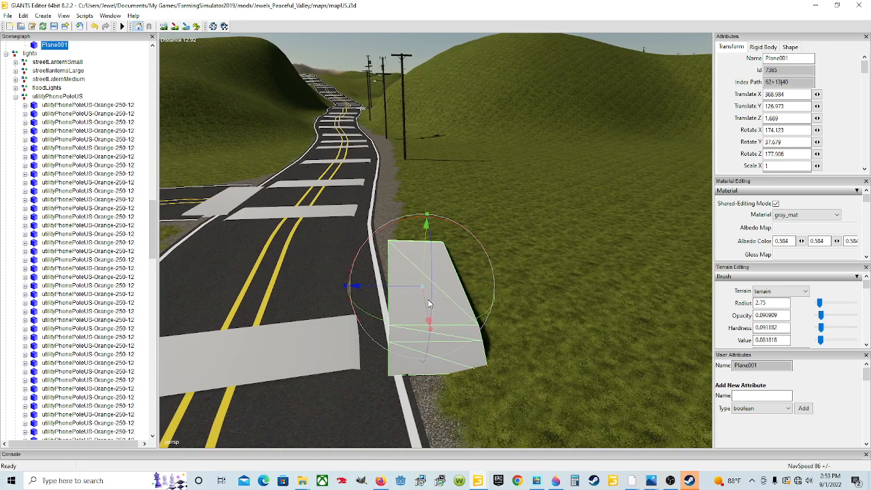
pyautogui.moveTo(414, 331); pyautogui.dragTo(421, 337)
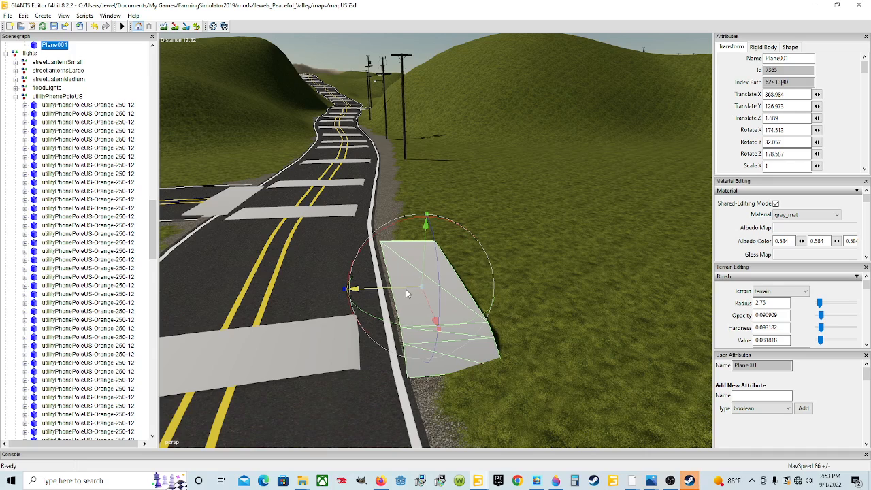
pyautogui.moveTo(406, 293); pyautogui.dragTo(412, 293)
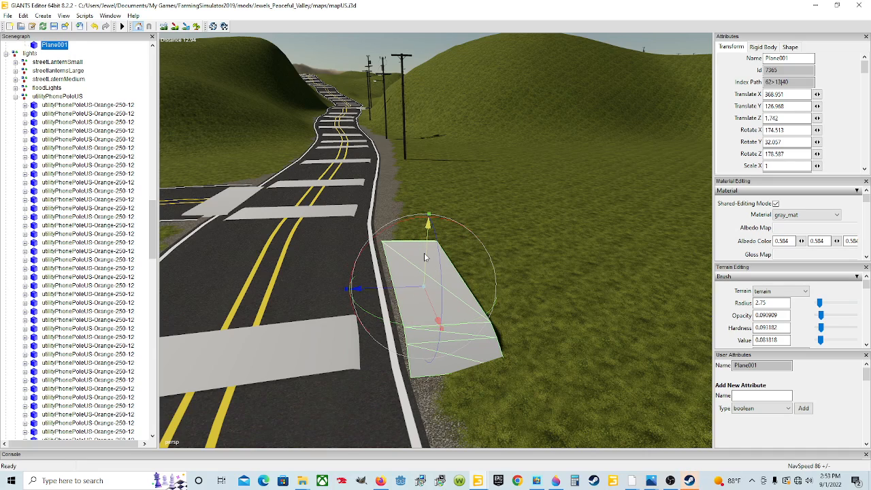
pyautogui.moveTo(426, 257)
pyautogui.mouseDown()
pyautogui.moveTo(420, 270)
pyautogui.moveTo(440, 259)
pyautogui.moveTo(423, 264)
pyautogui.mouseUp()
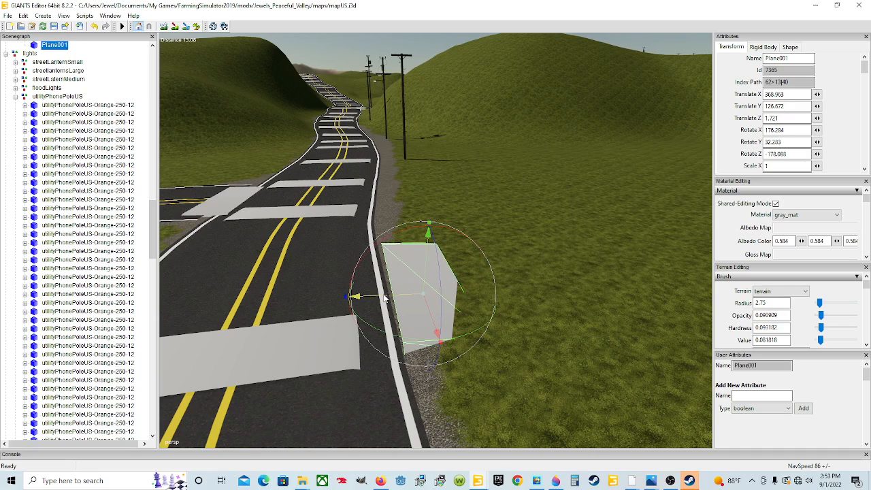
pyautogui.moveTo(385, 299); pyautogui.dragTo(381, 339)
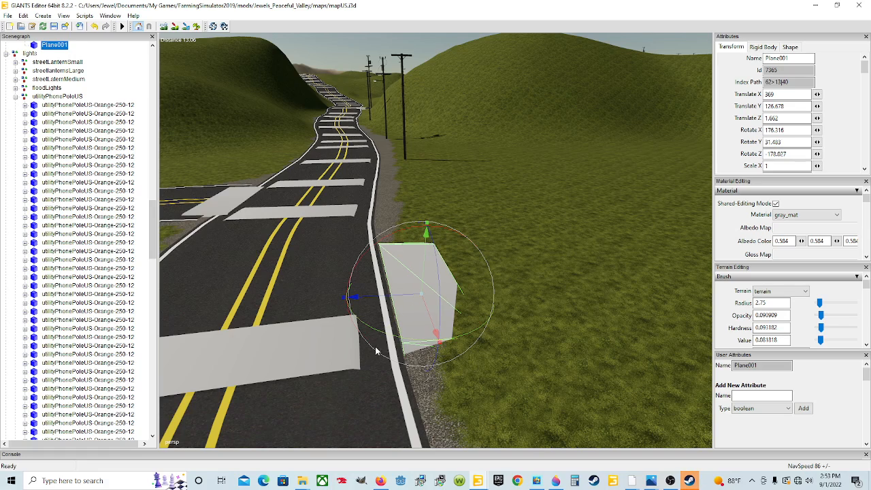
# Level the pad beside the road, with Rotate X at about 178.8 and Rotate Z at about -179.5.
pyautogui.scroll(-2, 374, 349)
pyautogui.keyDown('alt'); pyautogui.moveTo(374, 349); pyautogui.dragTo(404, 339); pyautogui.keyUp('alt')
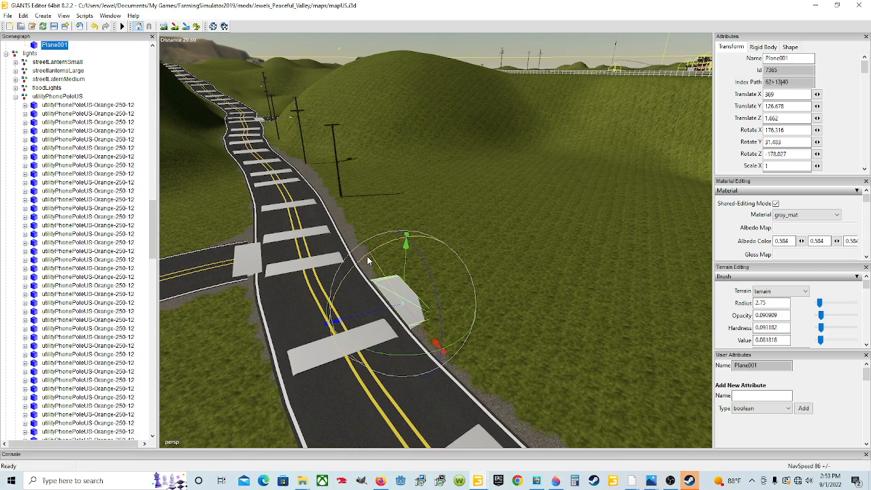
pyautogui.moveTo(368, 256); pyautogui.dragTo(409, 345)
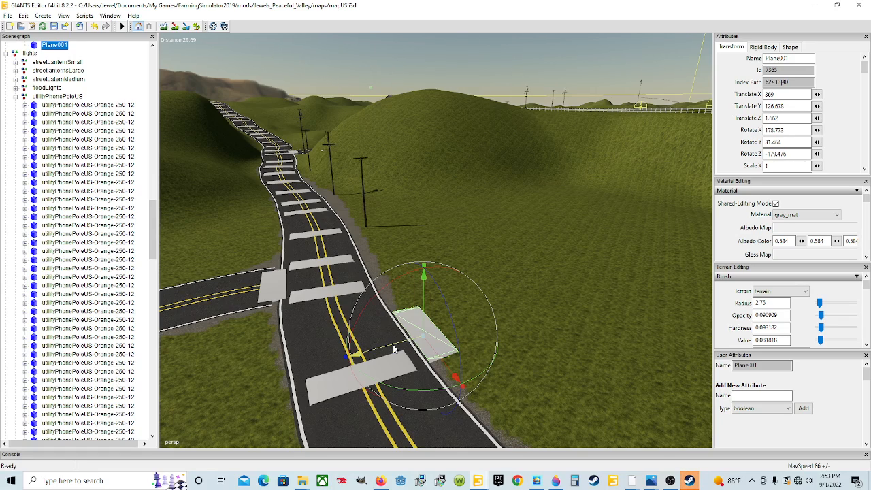
# Bring the next phone pole in the utilityPhonePoleUS group to the grass beside the pad, at about X -5.8, Y 127.1, Z 370.1.
pyautogui.scroll(-1, 121, 272)
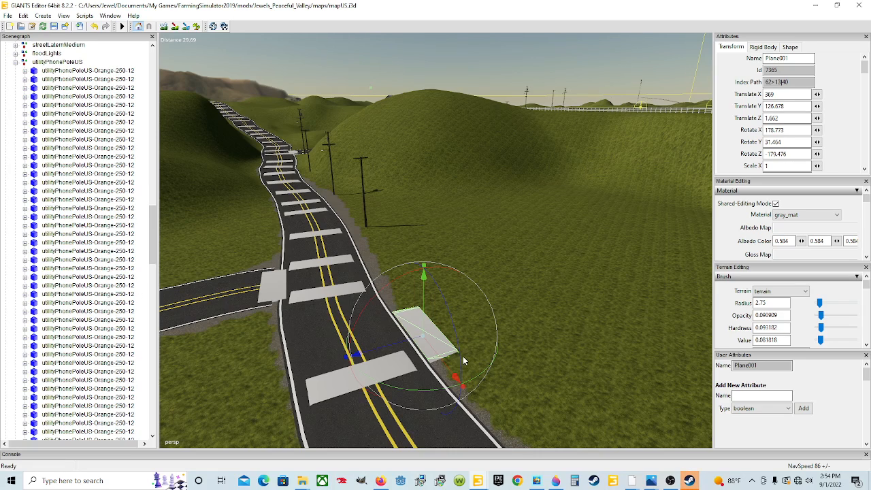
pyautogui.keyDown('alt'); pyautogui.moveTo(463, 356); pyautogui.dragTo(420, 327); pyautogui.keyUp('alt')
pyautogui.scroll(4, 269, 300)
pyautogui.scroll(3, 655, 327)
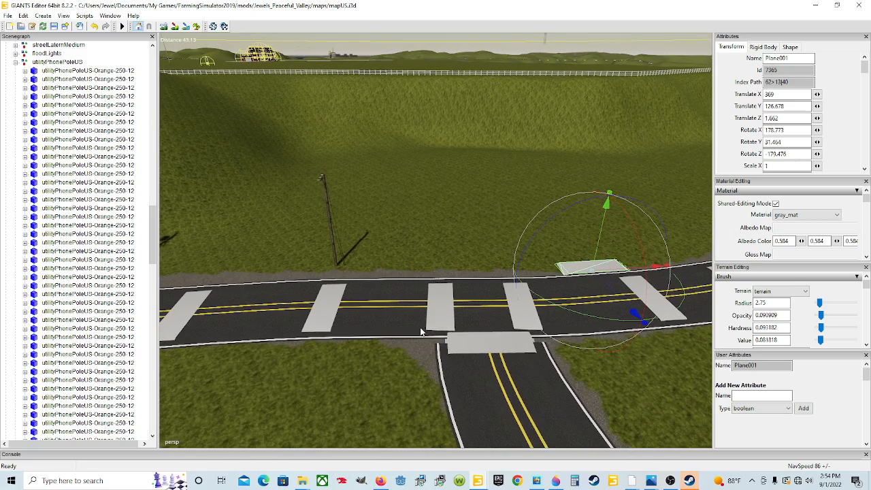
pyautogui.moveTo(461, 307)
pyautogui.keyDown('alt'); pyautogui.mouseDown()
pyautogui.moveTo(421, 302)
pyautogui.moveTo(466, 308)
pyautogui.moveTo(458, 319)
pyautogui.mouseUp(); pyautogui.keyUp('alt')
pyautogui.scroll(-1, 421, 302)
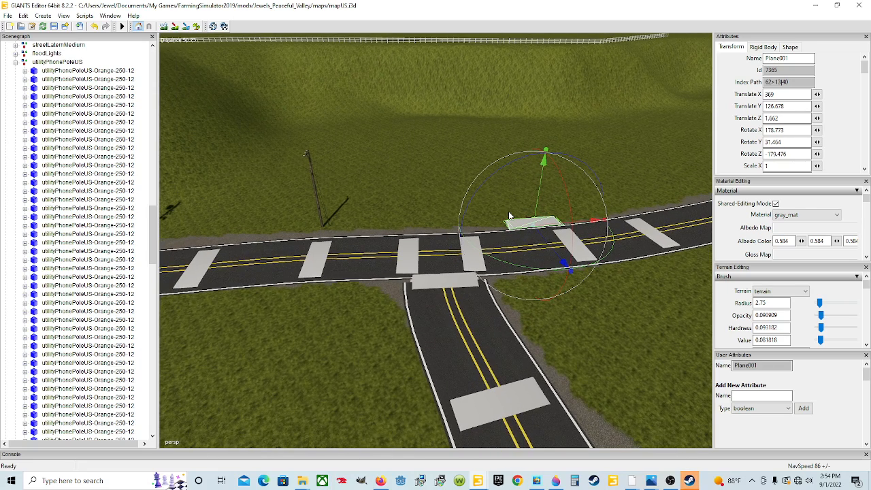
pyautogui.keyDown('alt'); pyautogui.moveTo(515, 213); pyautogui.dragTo(475, 286); pyautogui.keyUp('alt')
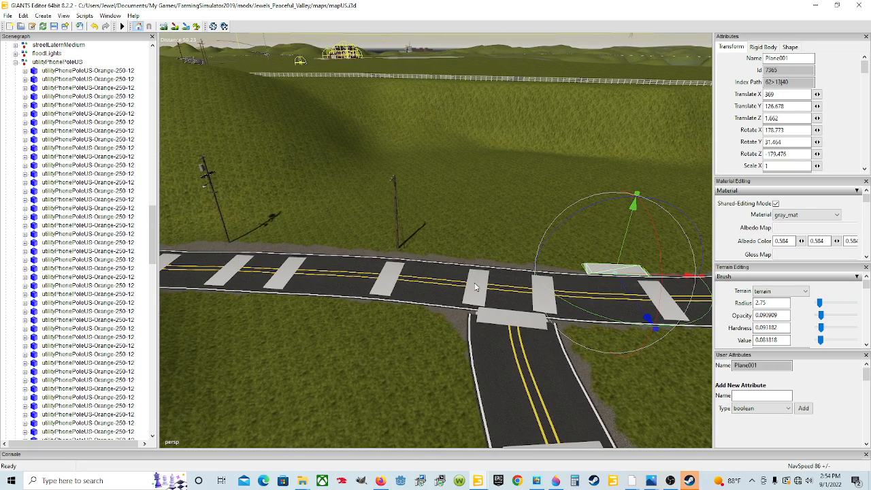
pyautogui.click(209, 178)
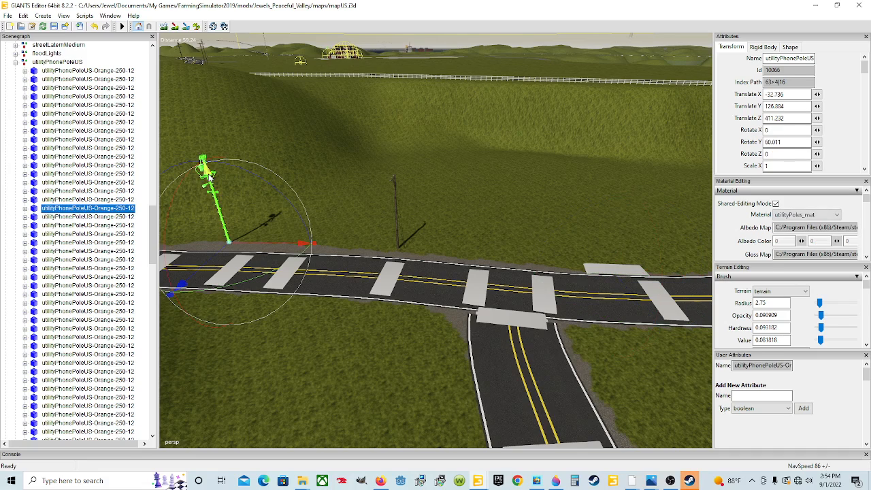
pyautogui.click(111, 216)
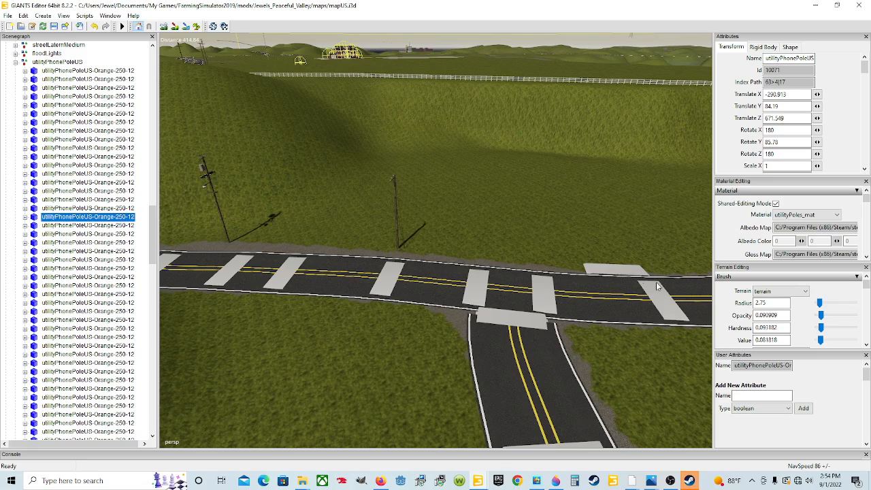
pyautogui.hotkey('ctrl', 'b')
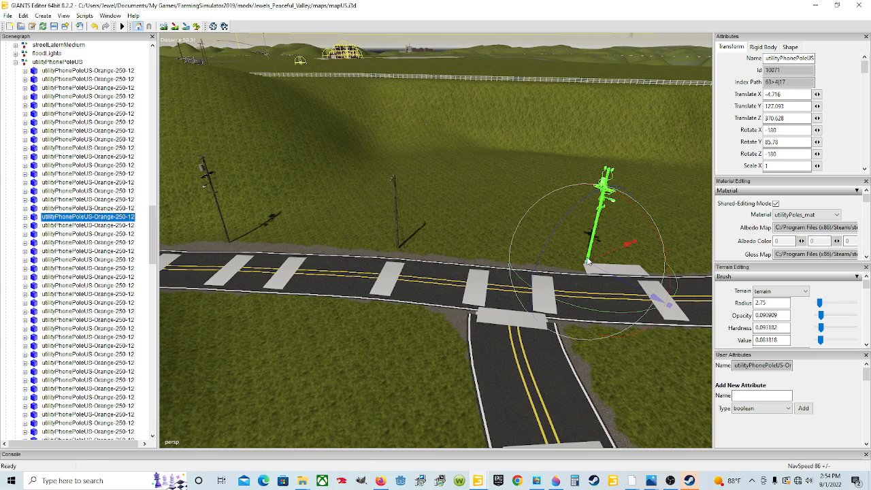
pyautogui.hotkey('ctrl', 'b')
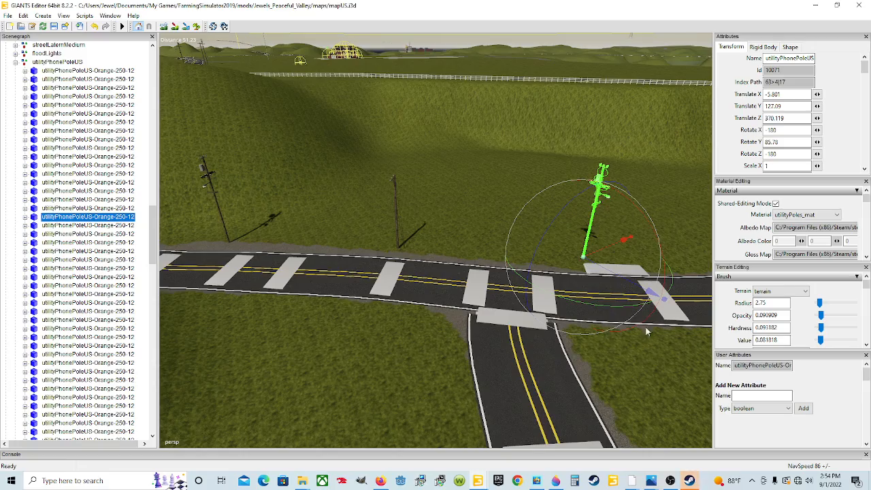
# Move the phone pole closer to the pad's grass-side edge, to about X -4.1, Z 370.4.
pyautogui.keyDown('alt'); pyautogui.moveTo(645, 327); pyautogui.dragTo(676, 303); pyautogui.keyUp('alt')
pyautogui.scroll(4, 639, 301)
pyautogui.scroll(5, 609, 302)
pyautogui.keyDown('alt'); pyautogui.moveTo(546, 297); pyautogui.dragTo(435, 345); pyautogui.keyUp('alt')
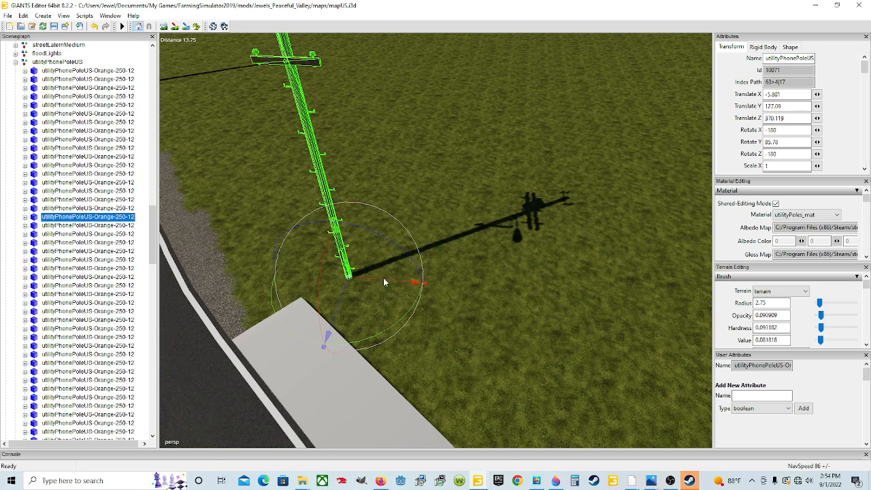
pyautogui.moveTo(344, 296); pyautogui.dragTo(288, 323)
pyautogui.moveTo(381, 321); pyautogui.dragTo(366, 333)
# Nudge the phone pole slightly away from the pad's edge, to about X -4.16, Z 370.4.
pyautogui.scroll(2, 380, 361)
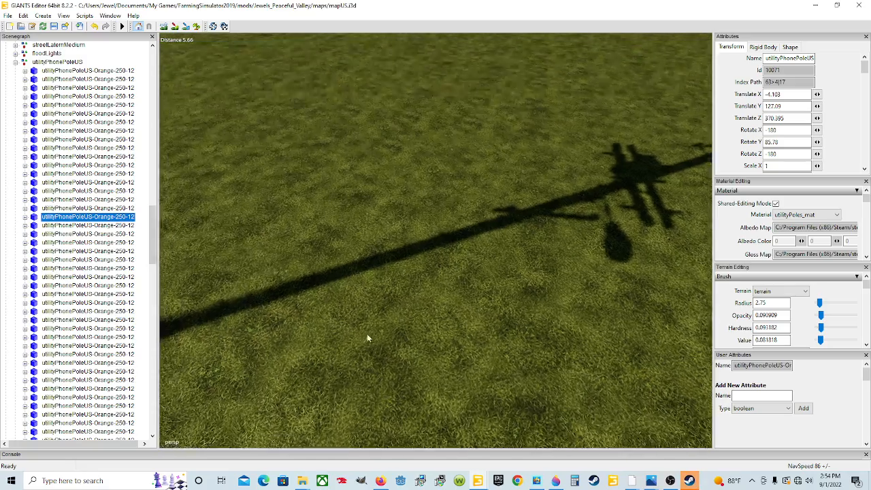
pyautogui.scroll(-2, 367, 333)
pyautogui.keyDown('alt'); pyautogui.moveTo(377, 268); pyautogui.dragTo(312, 292); pyautogui.keyUp('alt')
pyautogui.keyDown('alt'); pyautogui.moveTo(538, 336); pyautogui.dragTo(495, 296); pyautogui.keyUp('alt')
pyautogui.scroll(2, 489, 309)
pyautogui.scroll(-2, 485, 296)
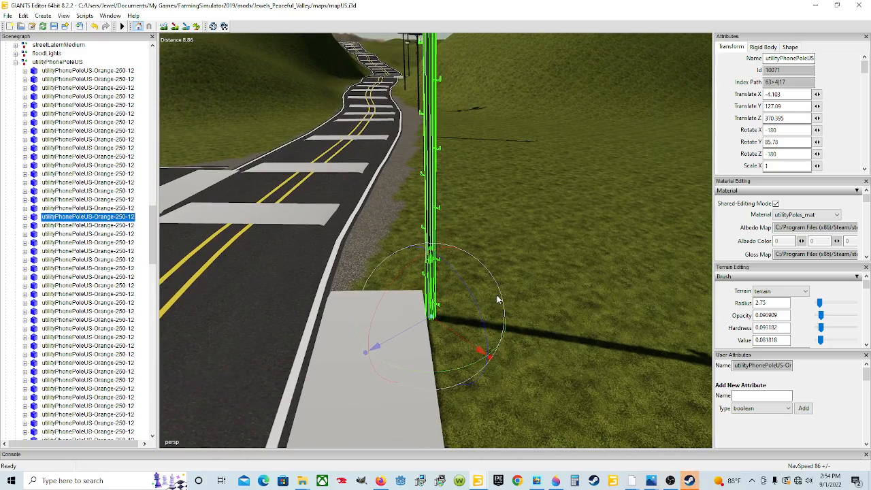
pyautogui.moveTo(413, 325); pyautogui.dragTo(416, 324)
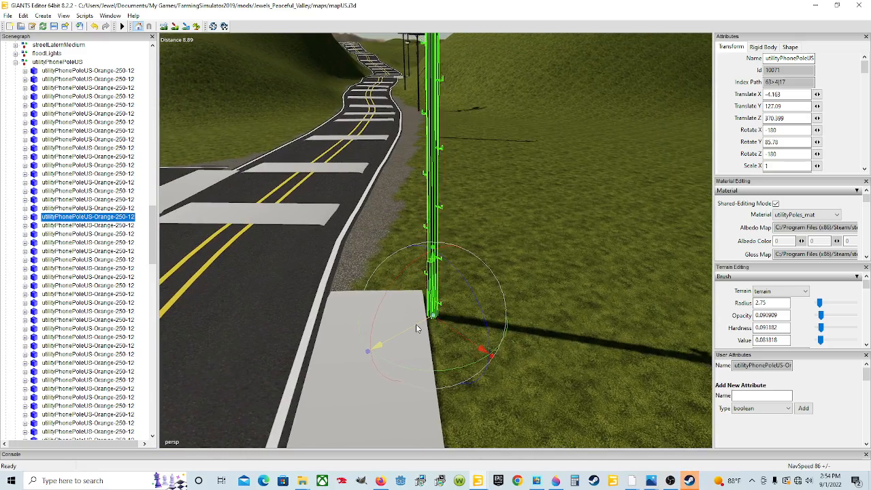
# Turn the phone pole beside the pad to line up with the pole row, with Rotate Y at about 49.25.
pyautogui.keyDown('alt'); pyautogui.moveTo(441, 357); pyautogui.dragTo(453, 363); pyautogui.keyUp('alt')
pyautogui.scroll(-4, 453, 363)
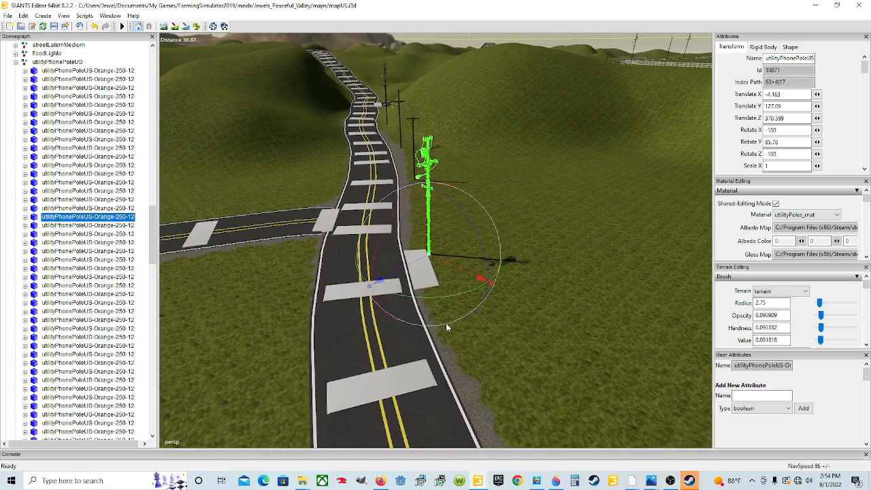
pyautogui.keyDown('alt'); pyautogui.moveTo(446, 322); pyautogui.dragTo(507, 369); pyautogui.keyUp('alt')
pyautogui.scroll(3, 492, 301)
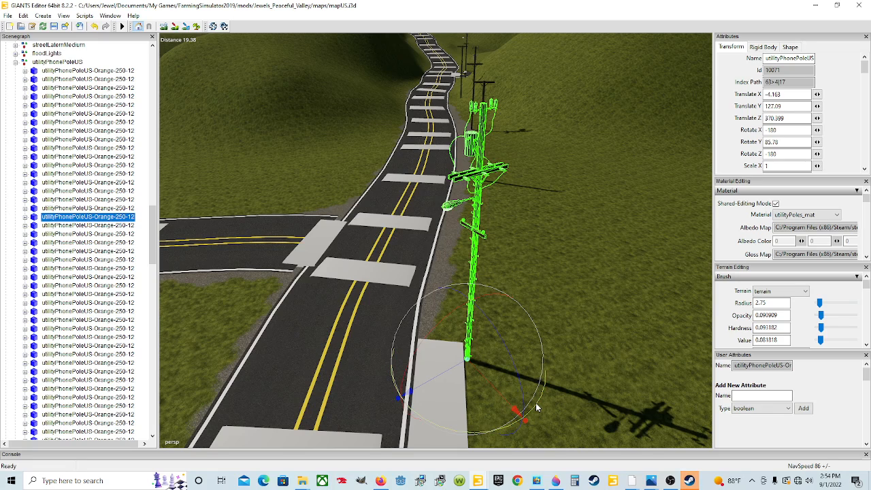
pyautogui.moveTo(536, 406); pyautogui.dragTo(478, 413)
pyautogui.keyDown('alt'); pyautogui.moveTo(428, 361); pyautogui.dragTo(444, 329); pyautogui.keyUp('alt')
pyautogui.scroll(4, 466, 316)
pyautogui.scroll(-3, 467, 368)
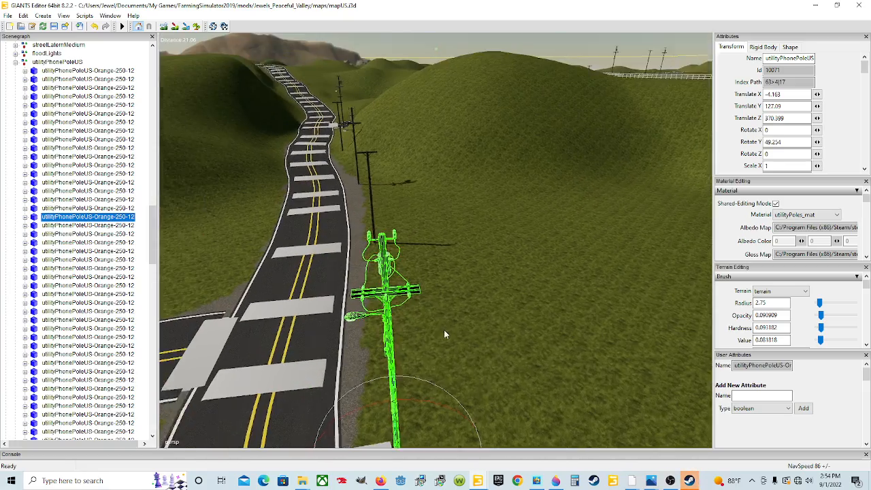
pyautogui.scroll(-3, 443, 330)
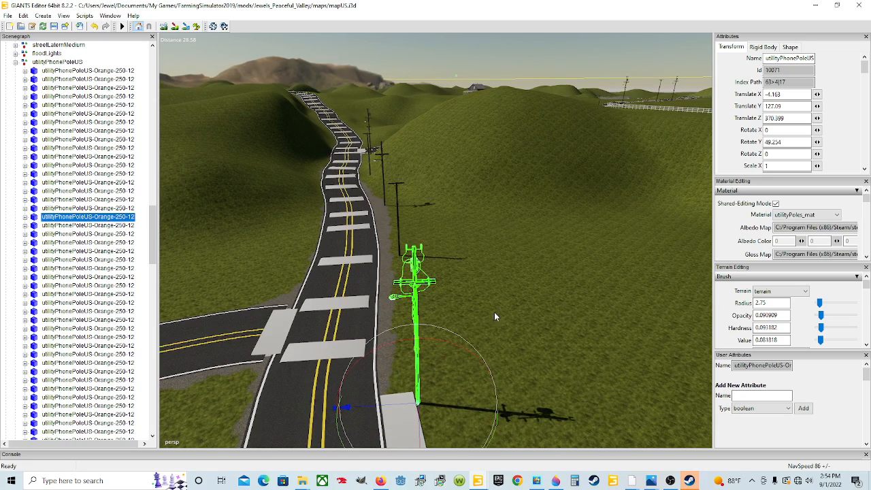
# Fine-tune the phone pole's heading to Rotate Y about 51.33.
pyautogui.keyDown('alt'); pyautogui.moveTo(493, 311); pyautogui.dragTo(503, 332); pyautogui.keyUp('alt')
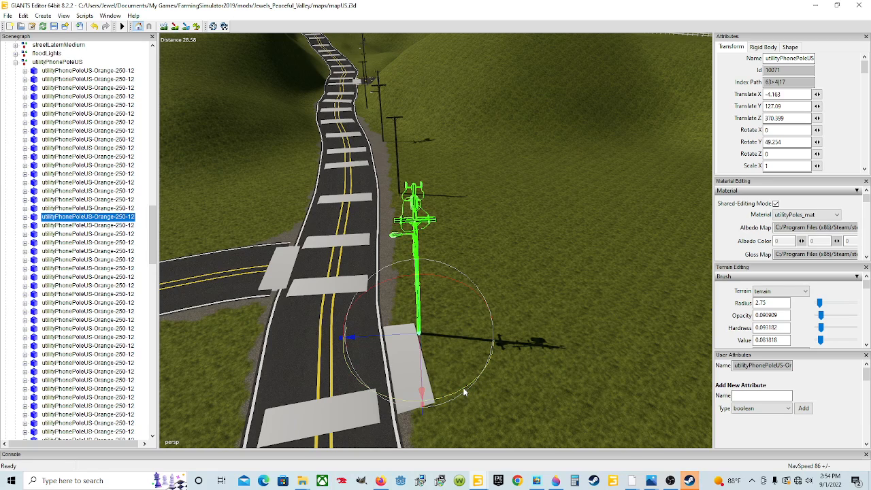
pyautogui.moveTo(463, 392); pyautogui.dragTo(526, 356)
pyautogui.scroll(3, 402, 381)
pyautogui.scroll(6, 401, 382)
pyautogui.scroll(-8, 526, 357)
pyautogui.keyDown('alt'); pyautogui.moveTo(381, 346); pyautogui.dragTo(313, 365); pyautogui.keyUp('alt')
pyautogui.scroll(8, 446, 317)
pyautogui.scroll(8, 380, 369)
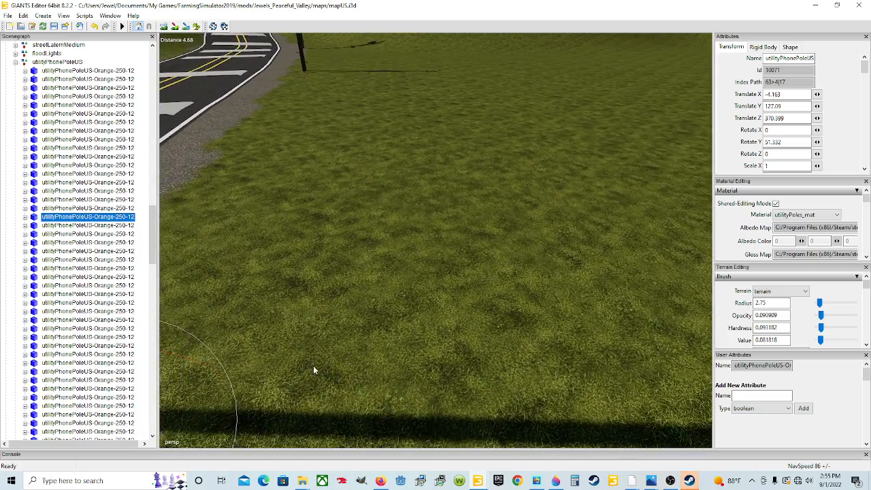
# Raise the phone pole slightly at the pad's edge, to about Y 127.11.
pyautogui.scroll(-6, 463, 304)
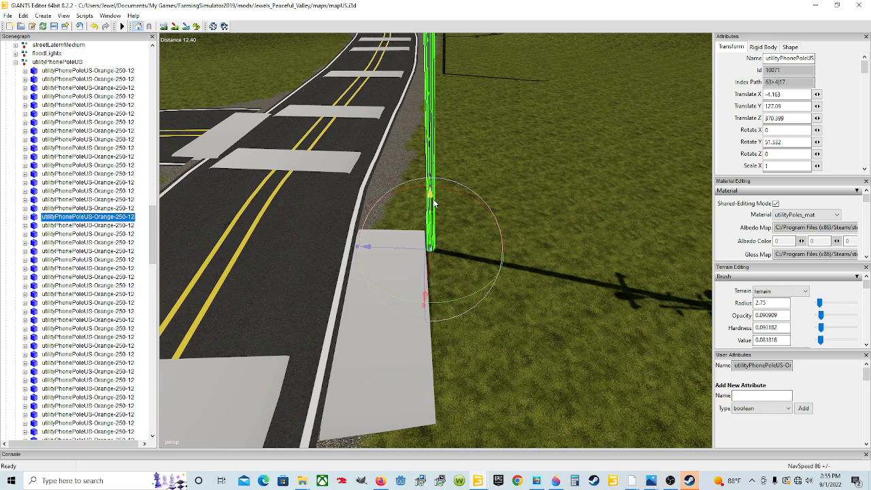
pyautogui.moveTo(433, 202); pyautogui.dragTo(433, 198)
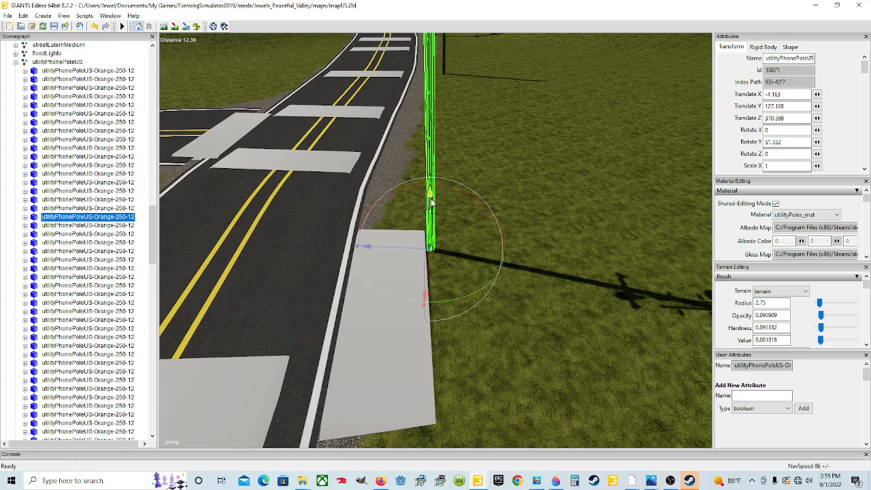
pyautogui.rightClick(442, 240)
pyautogui.click(416, 234)
# Duplicate the last placed transition pole and put the copy on the roadside beyond the phone pole, at about X 6.9, Y 126.9, Z 347.6.
pyautogui.keyDown('alt'); pyautogui.moveTo(416, 233); pyautogui.dragTo(579, 283); pyautogui.keyUp('alt')
pyautogui.scroll(-5, 545, 255)
pyautogui.keyDown('alt'); pyautogui.moveTo(492, 295); pyautogui.dragTo(511, 282); pyautogui.keyUp('alt')
pyautogui.scroll(-4, 510, 282)
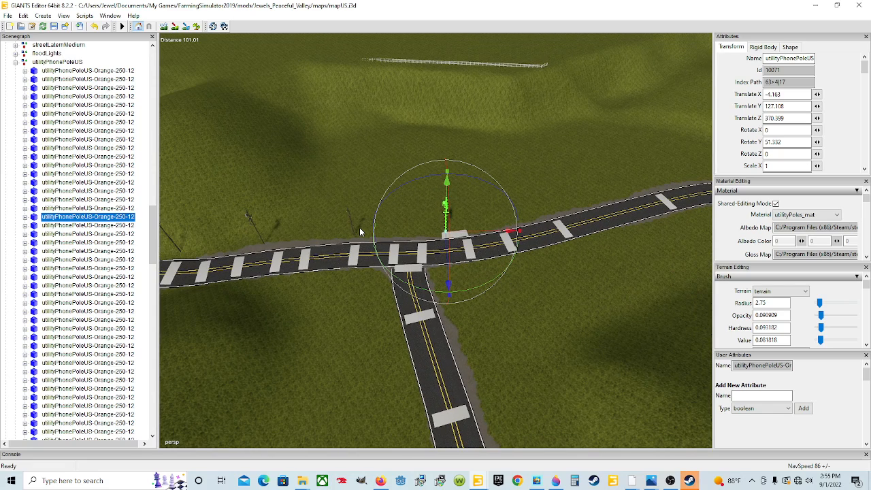
pyautogui.click(349, 213)
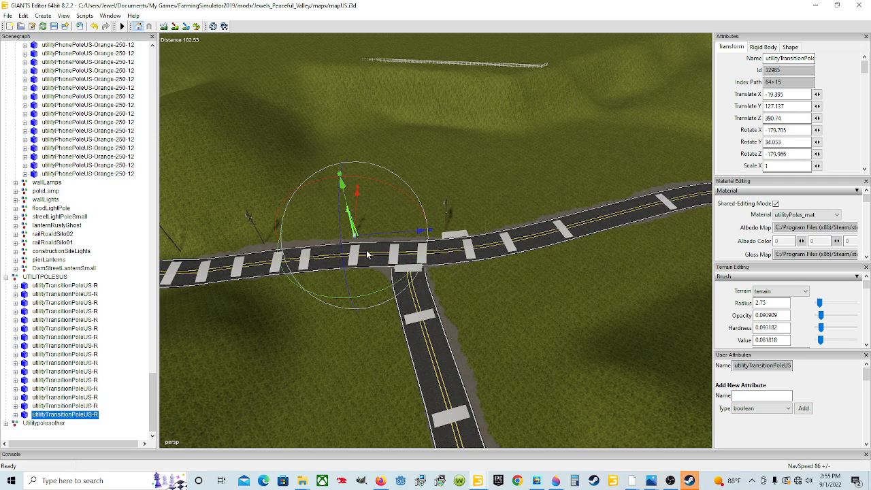
pyautogui.hotkey('ctrl', 'd')
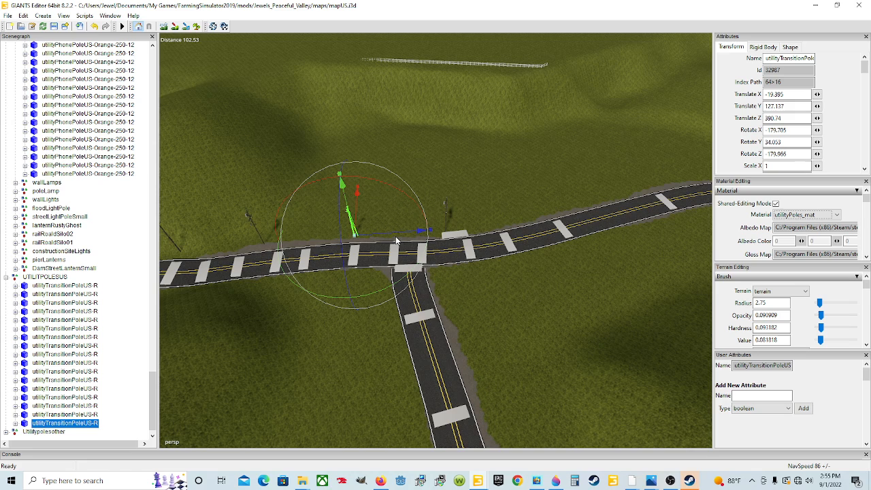
pyautogui.moveTo(397, 240); pyautogui.dragTo(529, 199)
# Move the concrete pad along the road to the new transition pole, at about X 349.8, Y 128.2, Z -10.0.
pyautogui.click(446, 240)
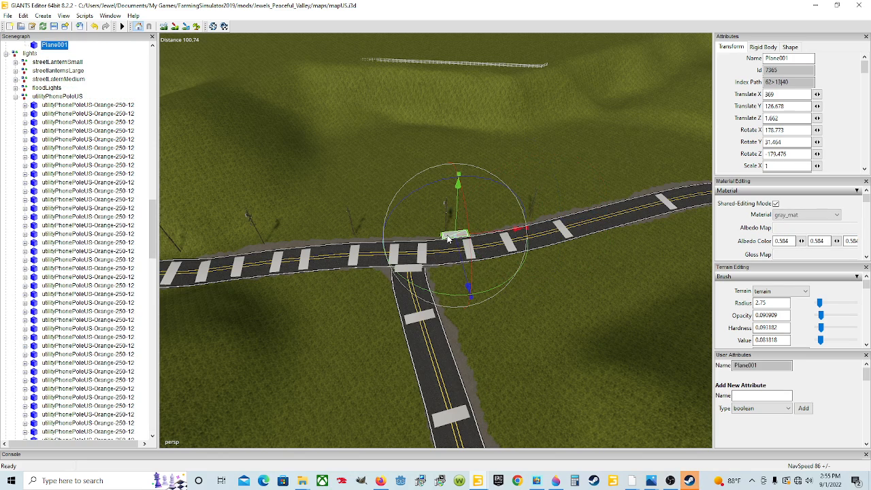
pyautogui.moveTo(476, 237); pyautogui.dragTo(541, 206)
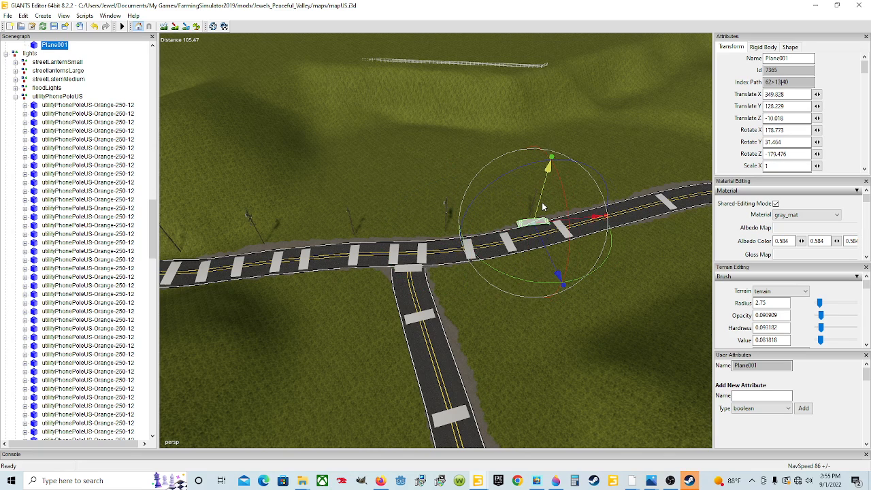
pyautogui.keyDown('alt'); pyautogui.moveTo(543, 253); pyautogui.dragTo(516, 271); pyautogui.keyUp('alt')
pyautogui.scroll(4, 514, 271)
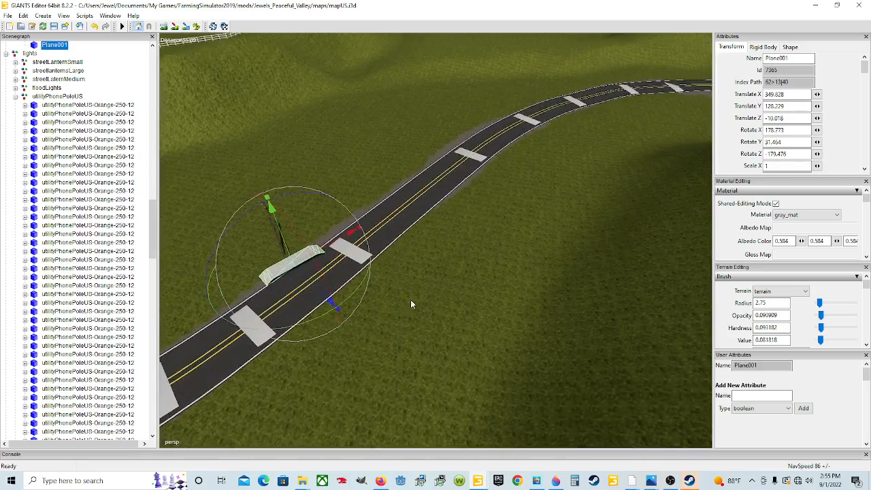
# Align the pad with the road edge by turning it to Rotate Y about 23.0 and shifting it to about X 348.6, Z -8.1.
pyautogui.scroll(5, 376, 280)
pyautogui.keyDown('alt'); pyautogui.moveTo(410, 302); pyautogui.dragTo(342, 216); pyautogui.keyUp('alt')
pyautogui.scroll(-2, 348, 219)
pyautogui.moveTo(404, 277)
pyautogui.mouseDown()
pyautogui.moveTo(415, 271)
pyautogui.moveTo(408, 274)
pyautogui.mouseUp()
pyautogui.scroll(6, 354, 273)
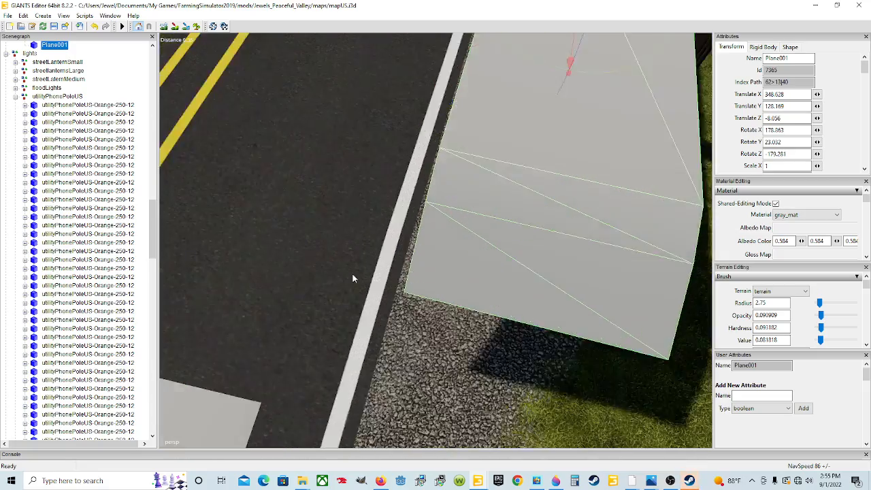
# Lower the pad to the ground and slide it against the road edge, at about X 348.9, Y 126.7, Z -8.3.
pyautogui.scroll(3, 353, 273)
pyautogui.keyDown('alt'); pyautogui.moveTo(353, 274); pyautogui.dragTo(374, 243); pyautogui.keyUp('alt')
pyautogui.scroll(-8, 375, 242)
pyautogui.scroll(2, 356, 238)
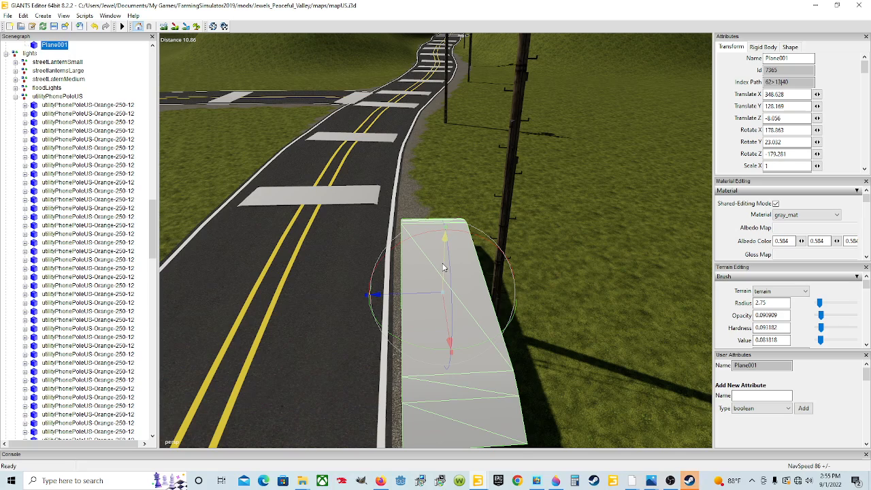
pyautogui.moveTo(442, 267); pyautogui.dragTo(420, 304)
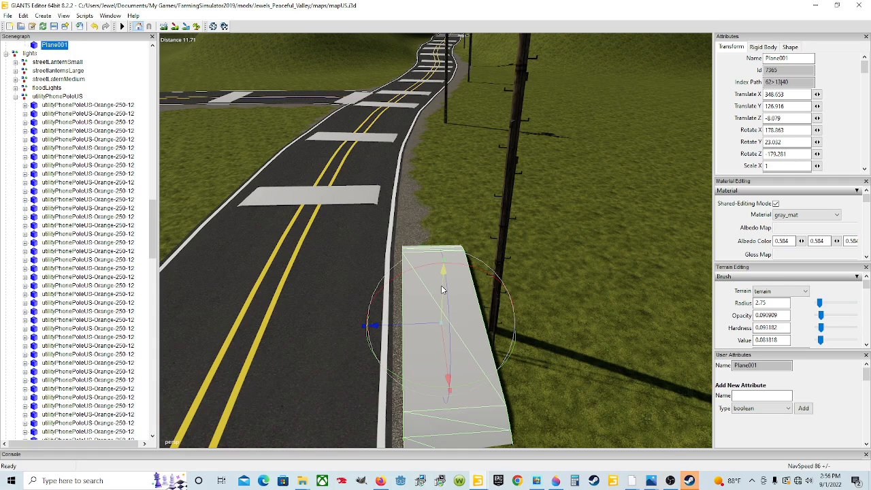
pyautogui.moveTo(444, 293); pyautogui.dragTo(445, 295)
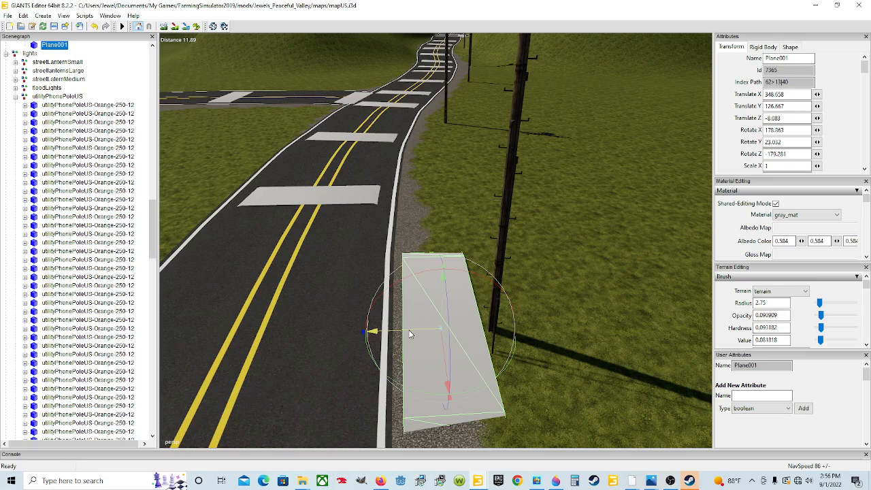
pyautogui.moveTo(408, 331); pyautogui.dragTo(402, 335)
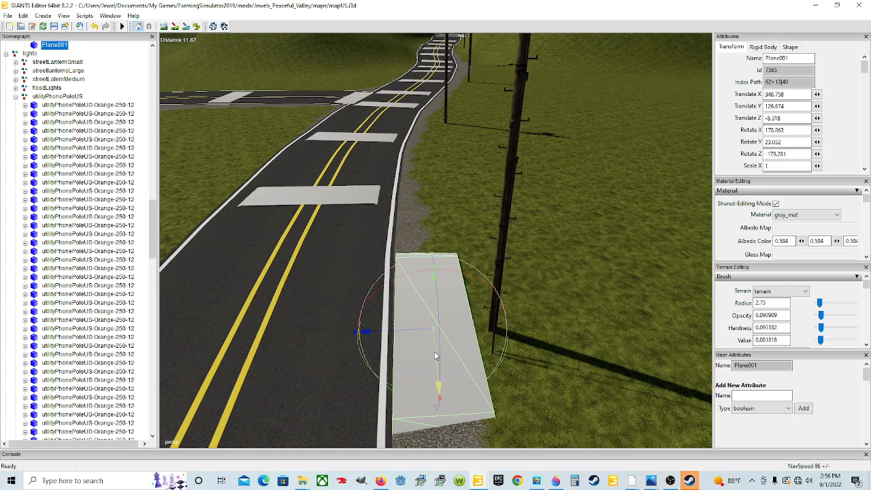
pyautogui.moveTo(435, 355); pyautogui.dragTo(415, 352)
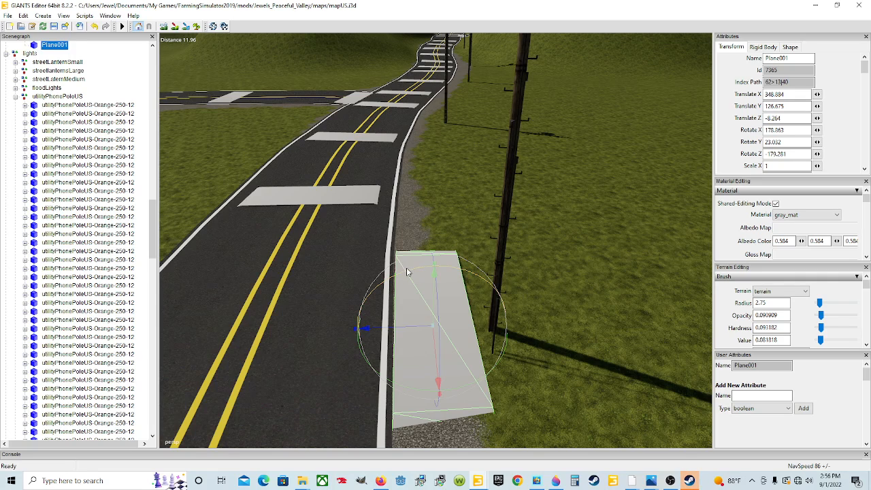
# Tilt the pad to follow the roadside, with Rotate X about 177.2, Rotate Y about 22.4 and Rotate Z about -178.4.
pyautogui.moveTo(410, 271); pyautogui.dragTo(457, 307)
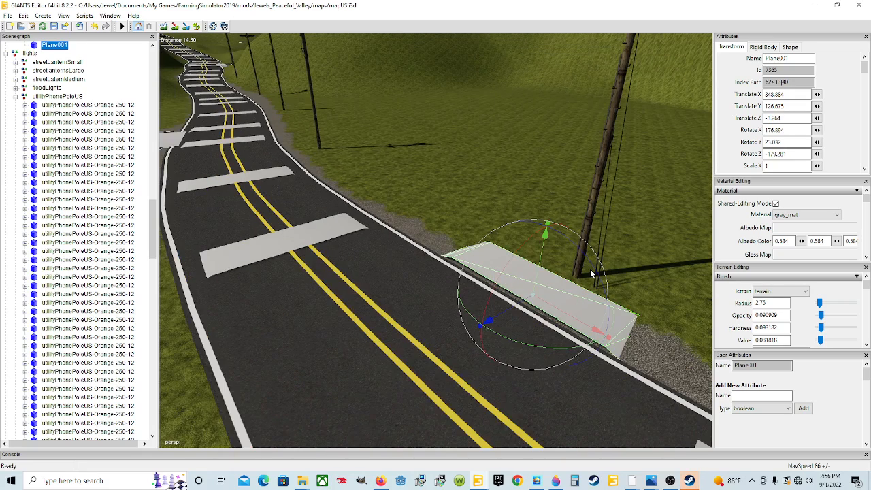
pyautogui.moveTo(595, 272); pyautogui.dragTo(595, 340)
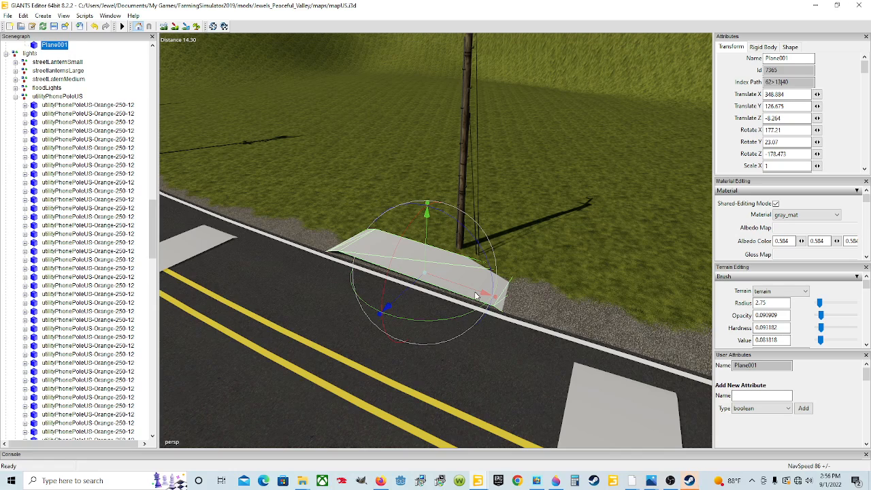
pyautogui.moveTo(445, 321); pyautogui.dragTo(316, 333)
pyautogui.scroll(3, 530, 314)
pyautogui.scroll(3, 301, 340)
pyautogui.scroll(-3, 300, 341)
pyautogui.moveTo(380, 354); pyautogui.dragTo(429, 327)
pyautogui.scroll(-3, 438, 344)
# Move the new transition pole to the pad's grass-side edge and raise it, to about X 7.27, Y 127.14, Z 347.78.
pyautogui.click(466, 223)
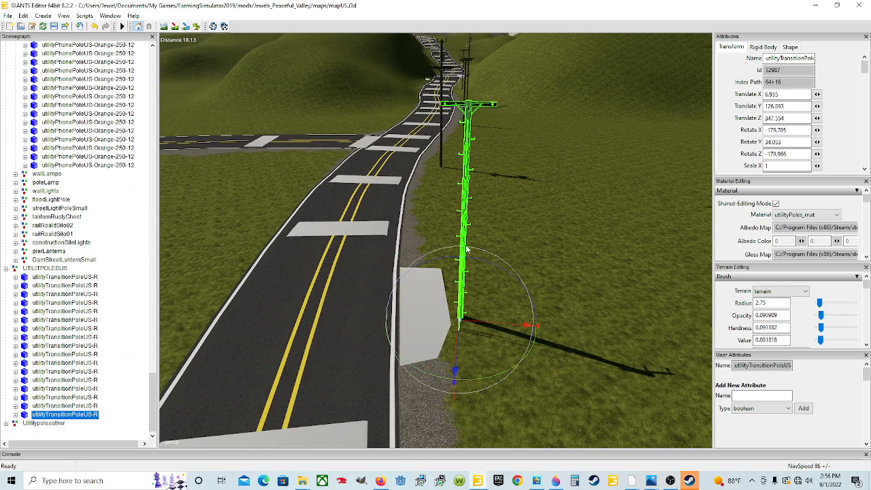
pyautogui.moveTo(475, 327); pyautogui.dragTo(467, 324)
pyautogui.scroll(3, 466, 324)
pyautogui.scroll(3, 470, 345)
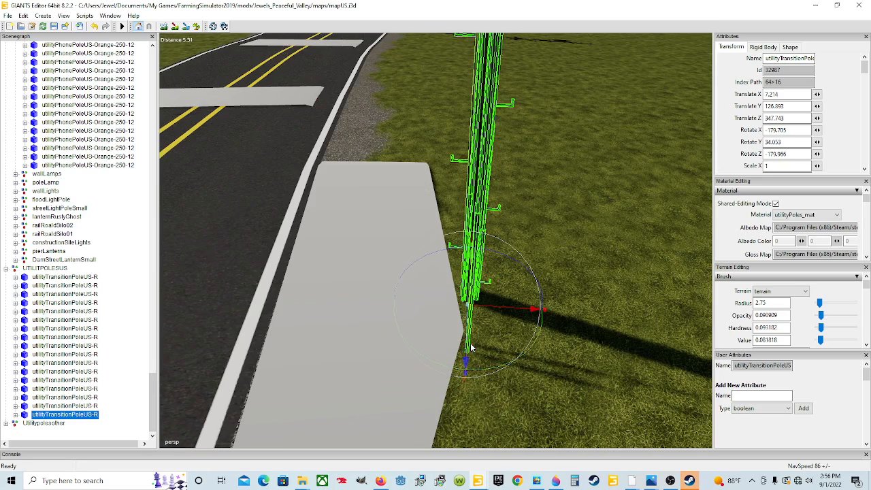
pyautogui.moveTo(516, 311); pyautogui.dragTo(511, 311)
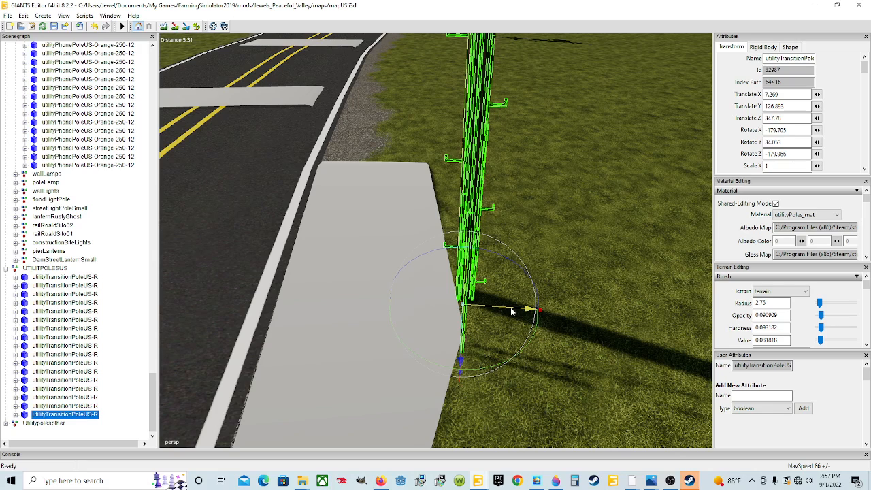
pyautogui.keyDown('alt'); pyautogui.moveTo(477, 335); pyautogui.dragTo(461, 282); pyautogui.keyUp('alt')
pyautogui.scroll(-5, 485, 297)
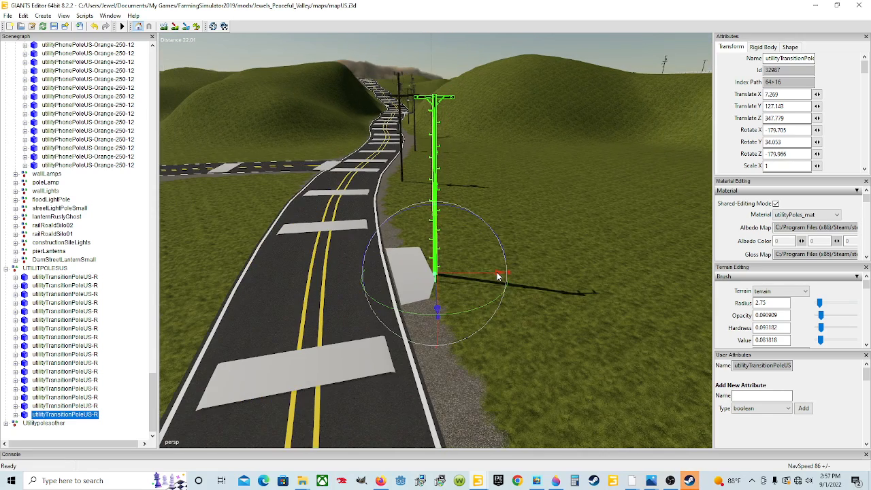
# Turn the transition pole to line up with the pole row, with Rotate Y at about 23.95.
pyautogui.moveTo(485, 306); pyautogui.dragTo(502, 317)
pyautogui.scroll(5, 521, 270)
pyautogui.scroll(-5, 502, 317)
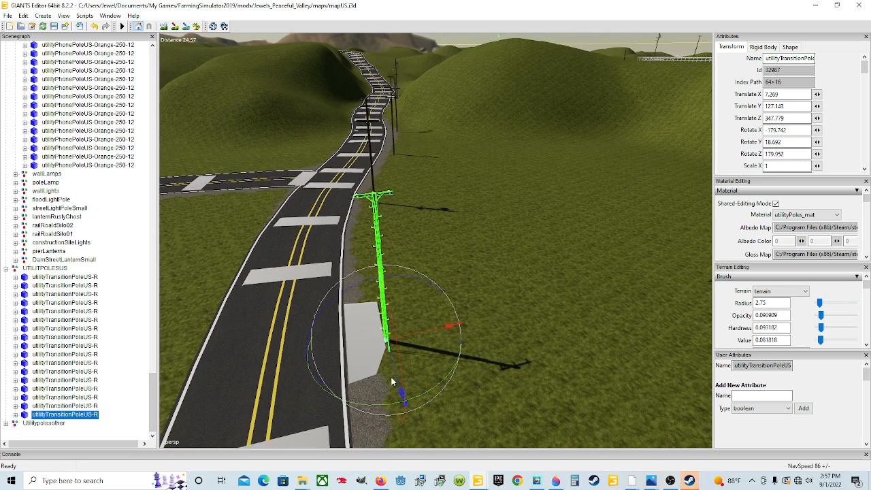
pyautogui.moveTo(421, 397)
pyautogui.mouseDown()
pyautogui.moveTo(409, 403)
pyautogui.moveTo(414, 397)
pyautogui.mouseUp()
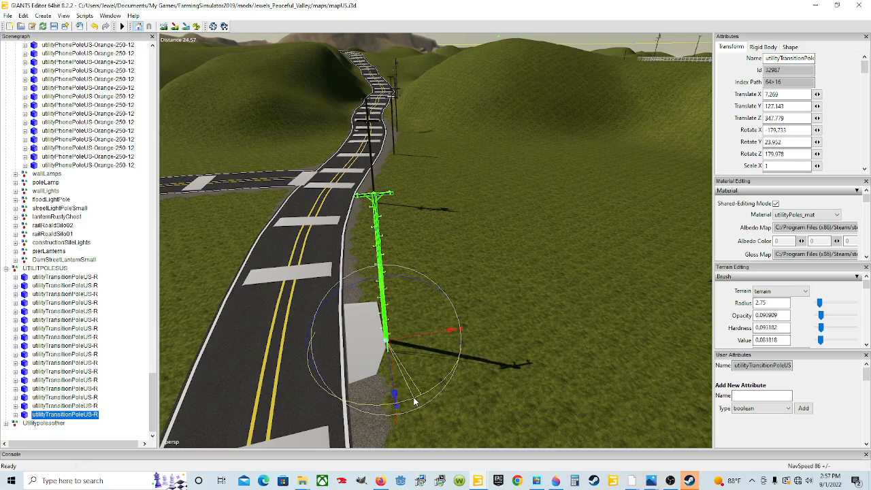
# Bring the next phone pole in the utilityPhonePoleUS group to the roadside beyond the transition pole, at about X 16.3, Y 127.1, Z 323.8.
pyautogui.keyDown('alt'); pyautogui.moveTo(349, 380); pyautogui.dragTo(498, 346); pyautogui.keyUp('alt')
pyautogui.scroll(5, 317, 362)
pyautogui.scroll(-5, 552, 328)
pyautogui.scroll(-5, 497, 346)
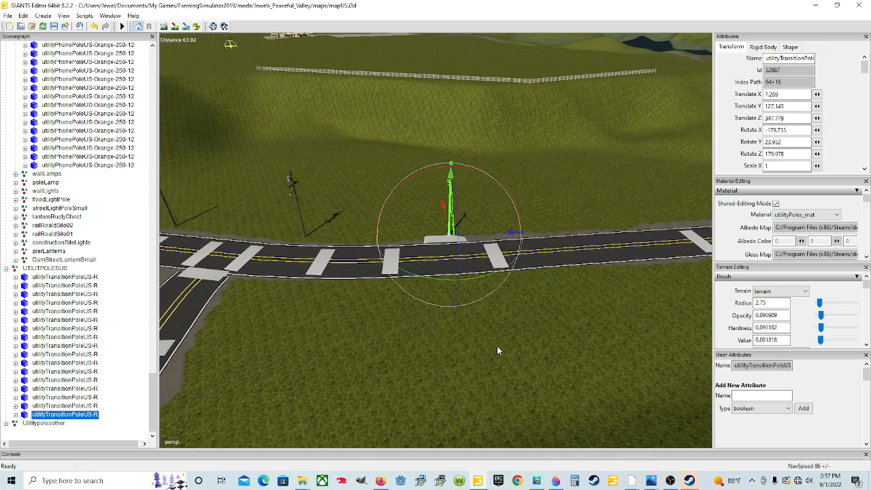
pyautogui.click(293, 185)
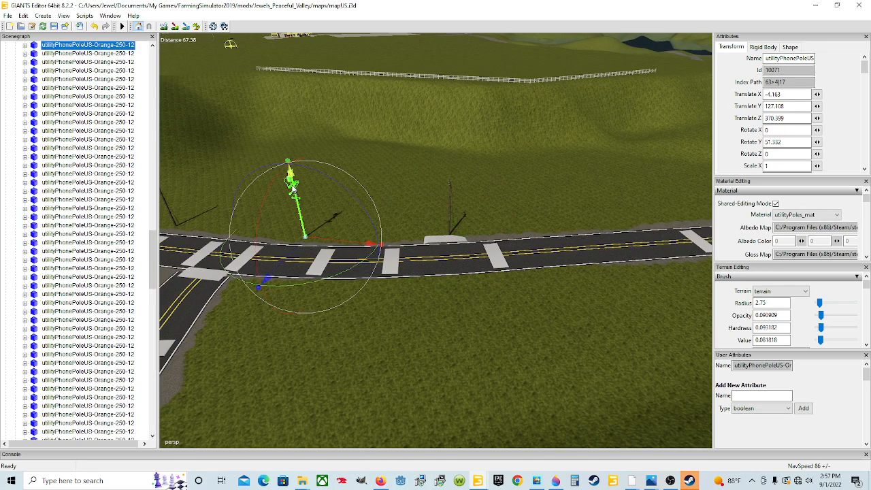
pyautogui.click(98, 54)
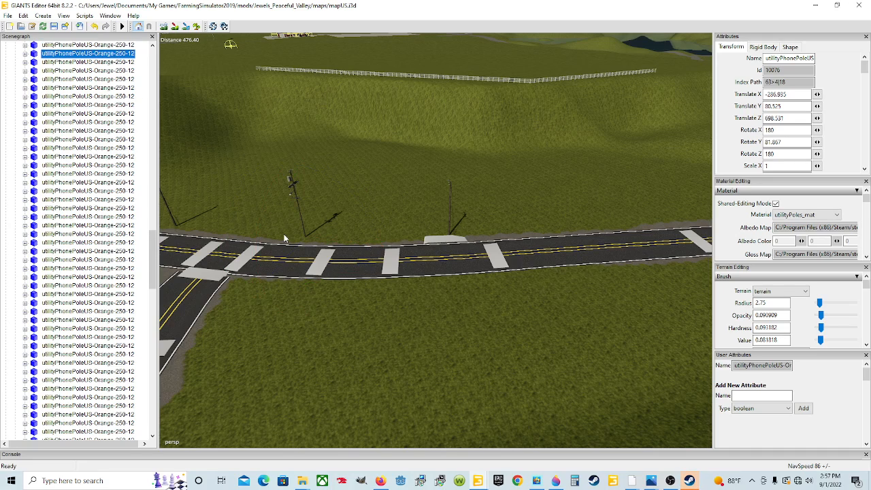
pyautogui.hotkey('ctrl', 'b')
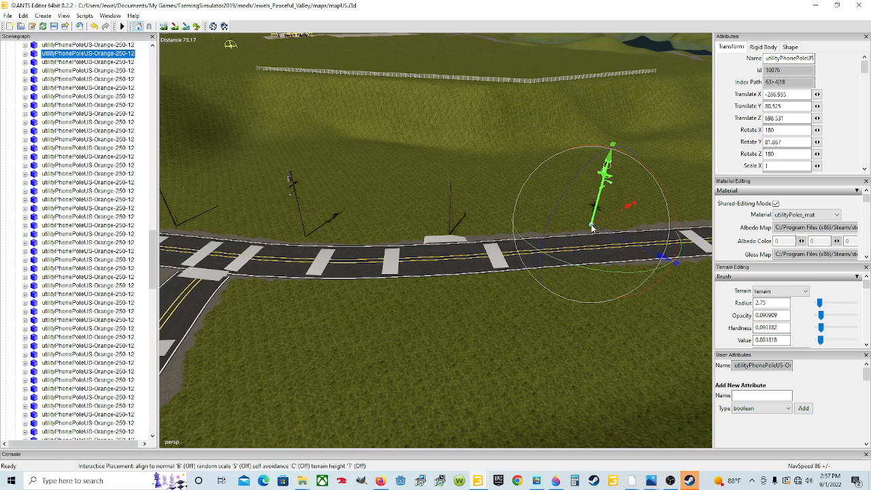
pyautogui.click(591, 225)
pyautogui.hotkey('ctrl', 'b')
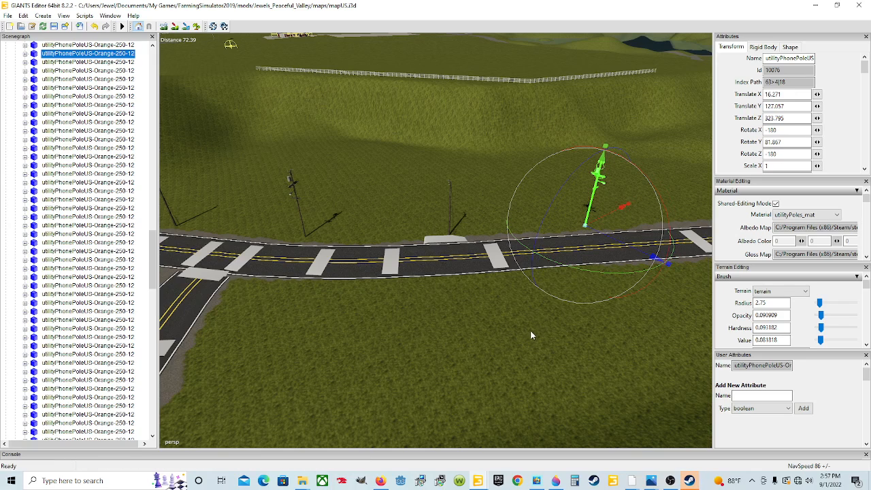
# Move the concrete pad along the road to the newly placed phone pole, at about X 324.5, Y 126.0, Z -18.3.
pyautogui.click(443, 243)
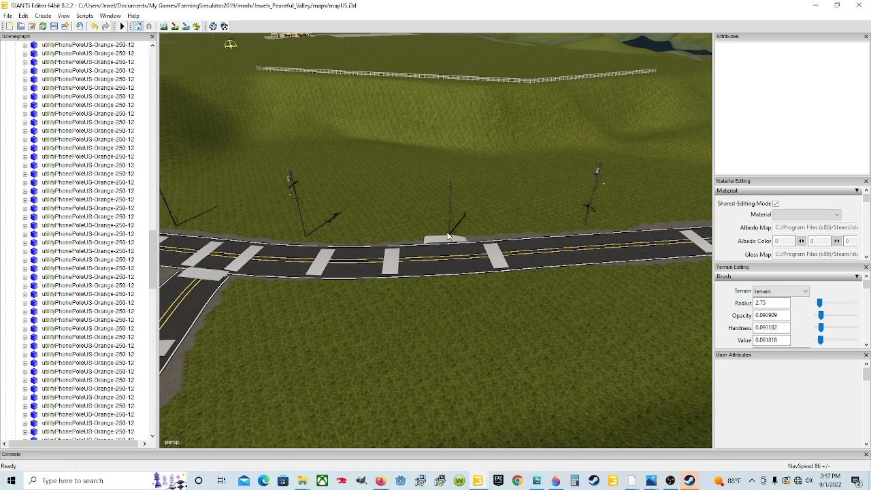
pyautogui.hotkey('ctrl', 'b')
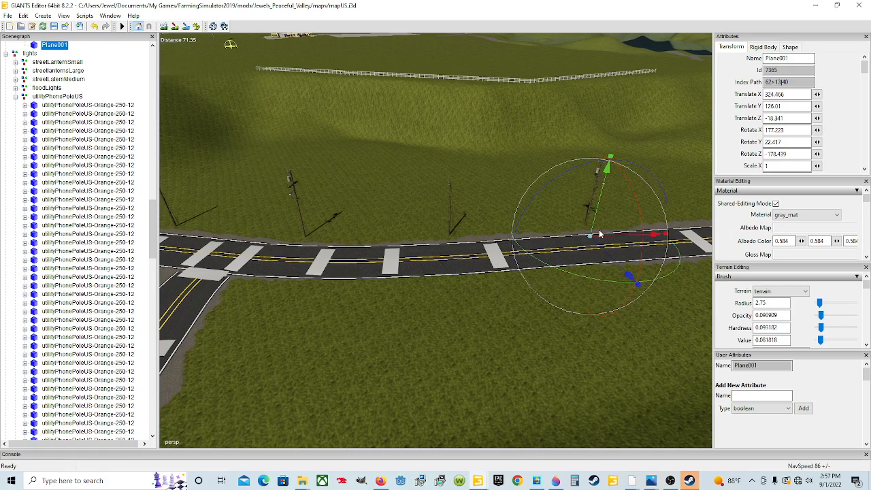
# Raise the concrete pad above the ground and align it with the roadside, at about X 324.26, Y 127.15, Z -17.92 with Rotate Y 20.5.
pyautogui.moveTo(591, 226); pyautogui.dragTo(593, 216)
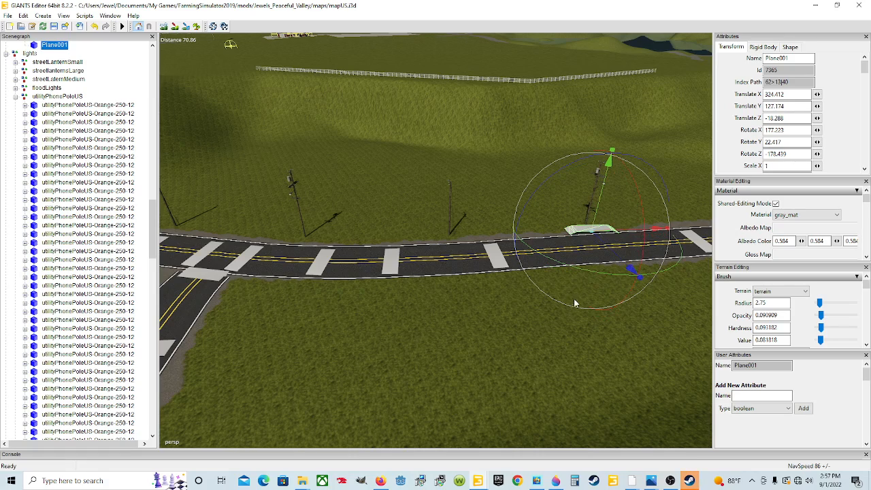
pyautogui.keyDown('alt'); pyautogui.moveTo(575, 301); pyautogui.dragTo(293, 261); pyautogui.keyUp('alt')
pyautogui.scroll(3, 538, 258)
pyautogui.scroll(3, 533, 261)
pyautogui.moveTo(371, 243)
pyautogui.mouseDown()
pyautogui.moveTo(394, 251)
pyautogui.moveTo(371, 248)
pyautogui.moveTo(378, 253)
pyautogui.mouseUp()
pyautogui.moveTo(389, 285); pyautogui.dragTo(394, 286)
pyautogui.moveTo(397, 248); pyautogui.dragTo(391, 247)
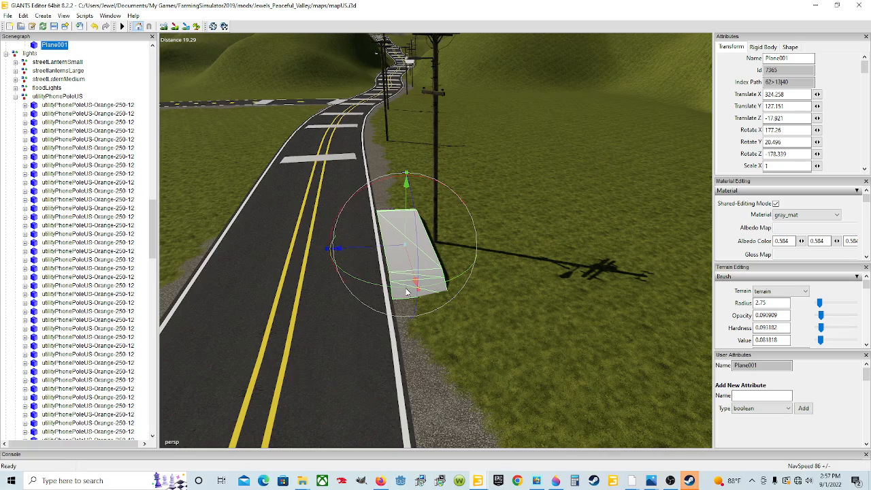
# Level the concrete pad to about Rotate X 178.48 and Rotate Z -178.2, and lower it to about Y 126.76.
pyautogui.moveTo(405, 289)
pyautogui.keyDown('alt'); pyautogui.mouseDown()
pyautogui.moveTo(389, 242)
pyautogui.moveTo(387, 270)
pyautogui.moveTo(420, 284)
pyautogui.mouseUp(); pyautogui.keyUp('alt')
pyautogui.scroll(2, 384, 244)
pyautogui.scroll(-3, 387, 270)
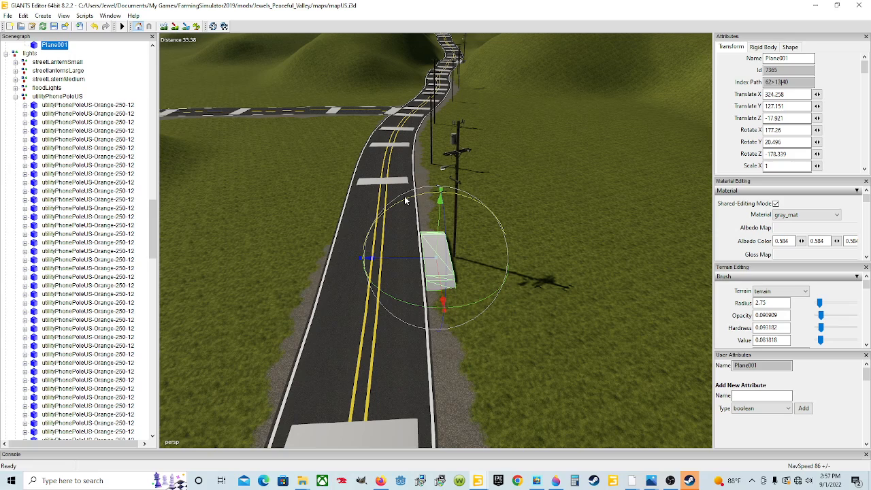
pyautogui.moveTo(401, 197); pyautogui.dragTo(423, 254)
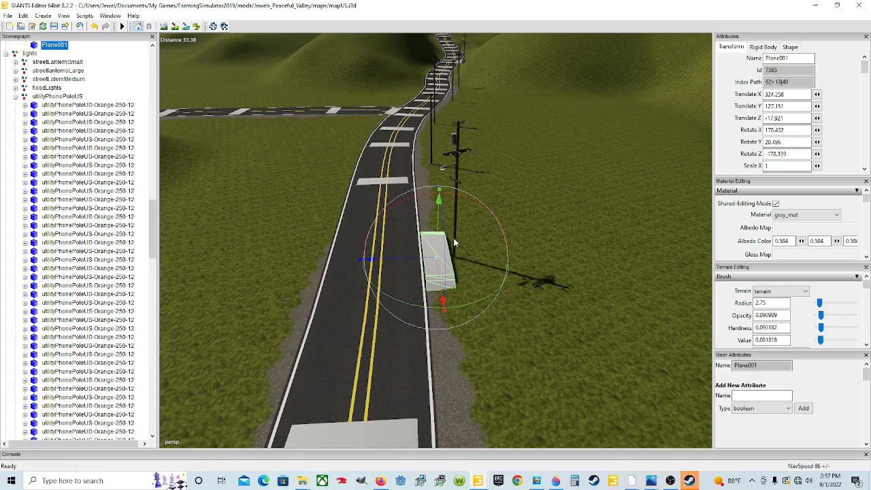
pyautogui.moveTo(436, 233); pyautogui.dragTo(446, 274)
pyautogui.scroll(2, 429, 245)
pyautogui.moveTo(444, 209); pyautogui.dragTo(398, 296)
pyautogui.scroll(4, 472, 296)
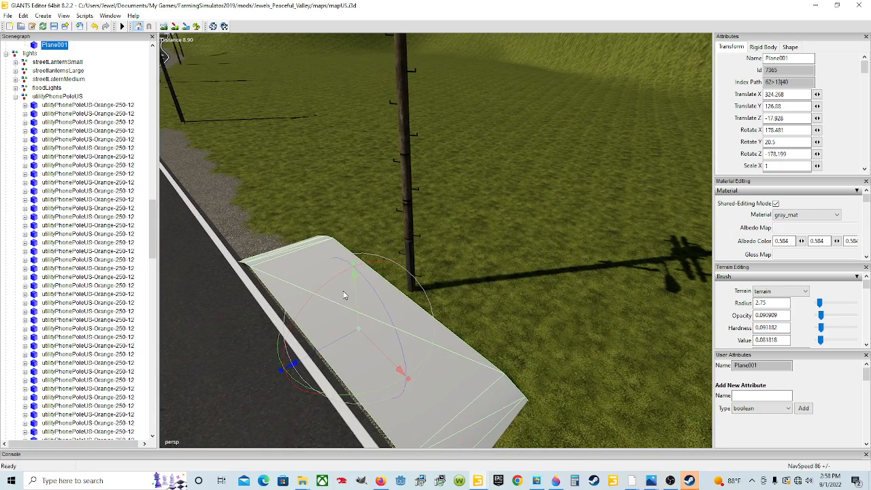
pyautogui.moveTo(354, 275); pyautogui.dragTo(330, 280)
# Examine the road ahead of the concrete pad and the surrounding terrain for the rest of the pole route.
pyautogui.scroll(-5, 340, 310)
pyautogui.scroll(-3, 347, 275)
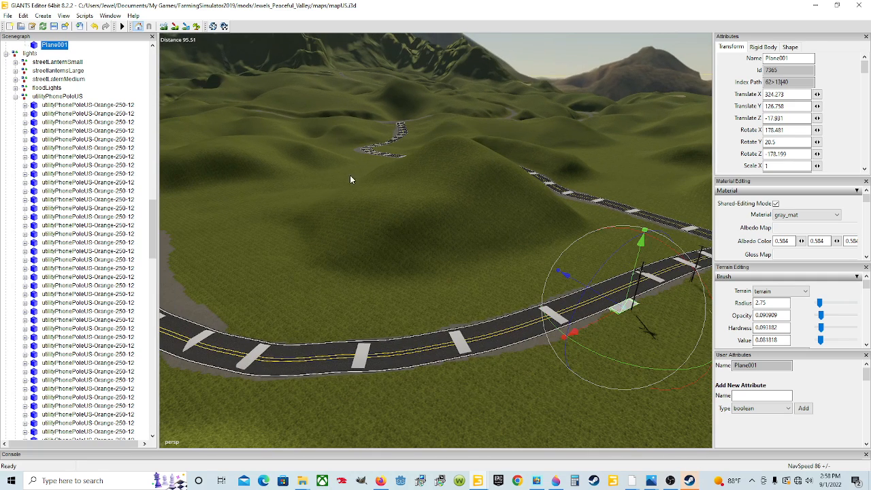
pyautogui.keyDown('alt'); pyautogui.moveTo(350, 178); pyautogui.dragTo(345, 163); pyautogui.keyUp('alt')
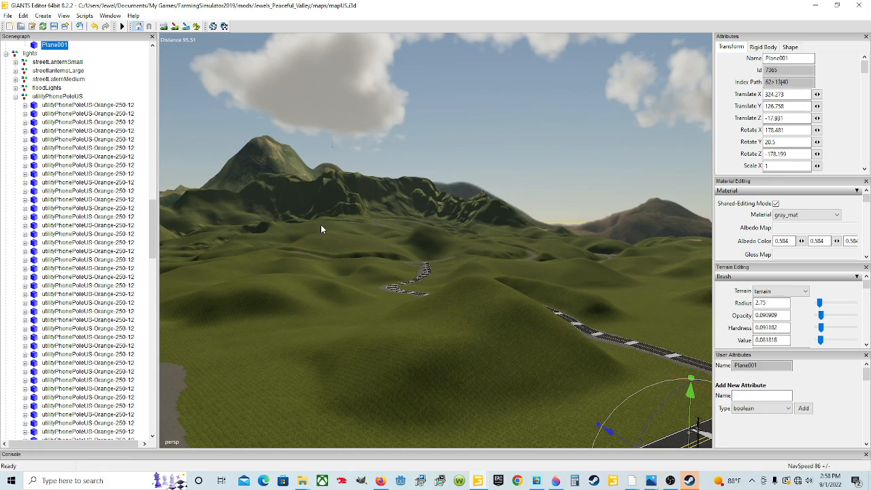
pyautogui.keyDown('alt'); pyautogui.moveTo(258, 293); pyautogui.dragTo(306, 298); pyautogui.keyUp('alt')
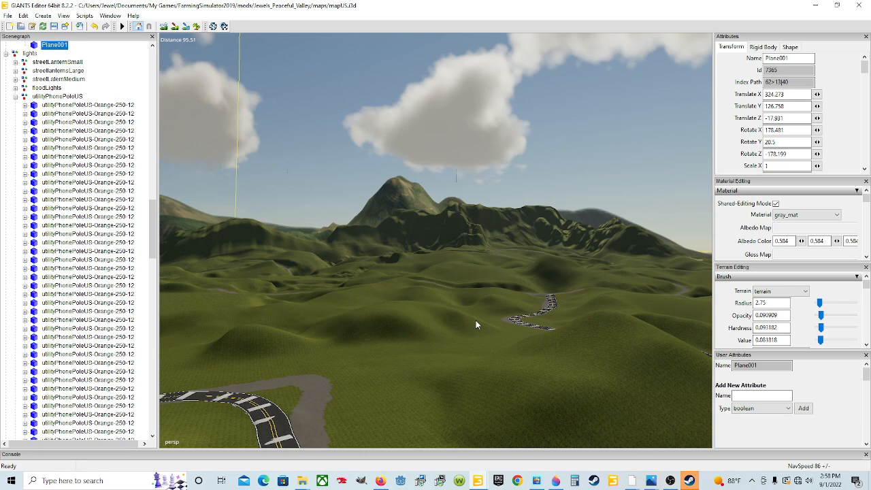
pyautogui.keyDown('alt'); pyautogui.moveTo(475, 302); pyautogui.dragTo(463, 286); pyautogui.keyUp('alt')
pyautogui.scroll(-3, 498, 339)
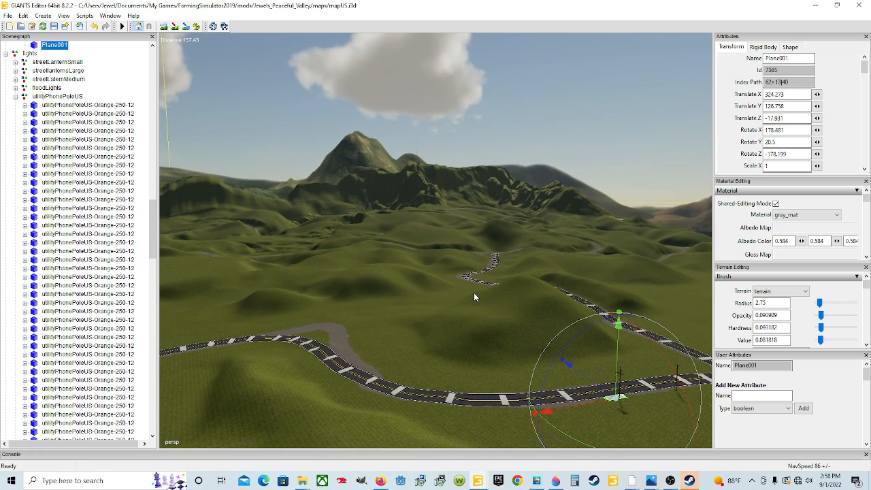
pyautogui.keyDown('alt'); pyautogui.moveTo(460, 307); pyautogui.dragTo(469, 327); pyautogui.keyUp('alt')
pyautogui.scroll(-3, 469, 331)
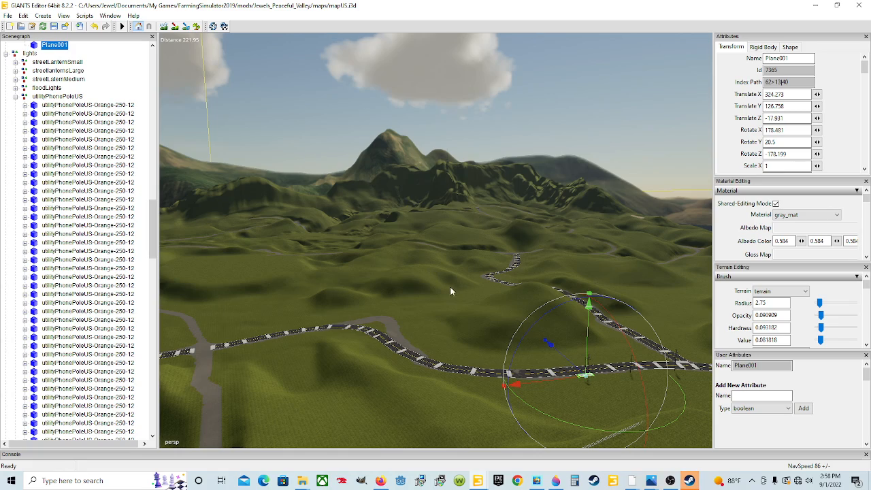
pyautogui.keyDown('alt'); pyautogui.moveTo(449, 286); pyautogui.dragTo(782, 354); pyautogui.keyUp('alt')
pyautogui.scroll(3, 475, 325)
pyautogui.scroll(6, 449, 331)
pyautogui.scroll(3, 441, 324)
pyautogui.keyDown('alt'); pyautogui.moveTo(406, 318); pyautogui.dragTo(386, 291); pyautogui.keyUp('alt')
pyautogui.scroll(2, 460, 309)
pyautogui.scroll(2, 380, 282)
pyautogui.scroll(-5, 327, 296)
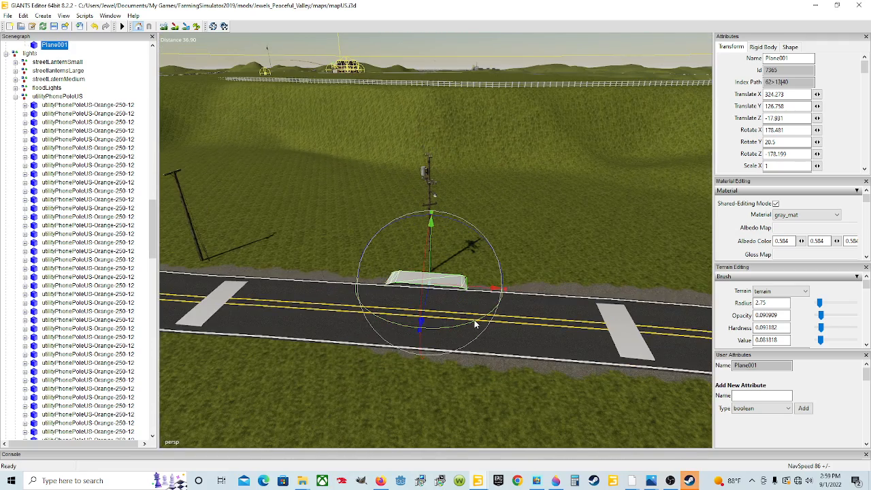
# Turn the concrete pad to about Rotate Y 18.46 and the phone pole beside it to about Rotate Y 67.4.
pyautogui.moveTo(469, 323); pyautogui.dragTo(494, 315)
pyautogui.scroll(5, 495, 314)
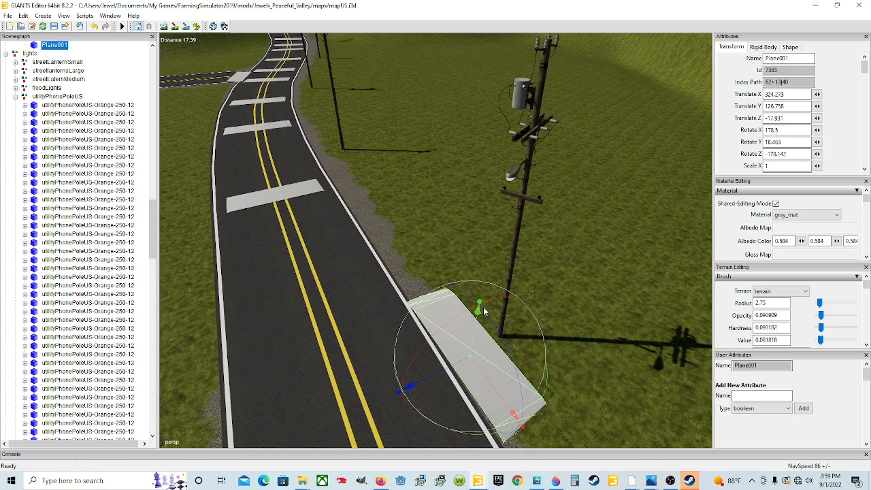
pyautogui.click(512, 279)
pyautogui.moveTo(531, 336); pyautogui.dragTo(486, 339, button='middle')
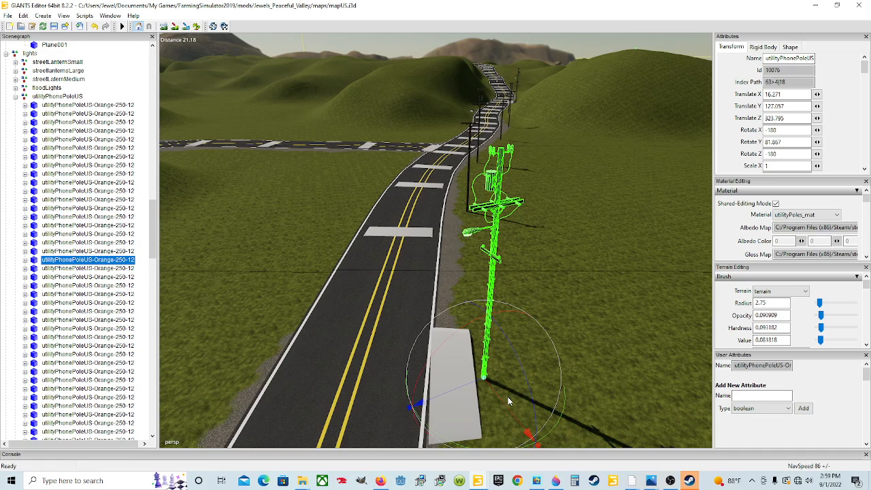
pyautogui.moveTo(559, 429); pyautogui.dragTo(516, 433)
pyautogui.keyDown('alt'); pyautogui.moveTo(568, 412); pyautogui.dragTo(614, 408); pyautogui.keyUp('alt')
pyautogui.scroll(2, 596, 401)
pyautogui.scroll(-3, 614, 408)
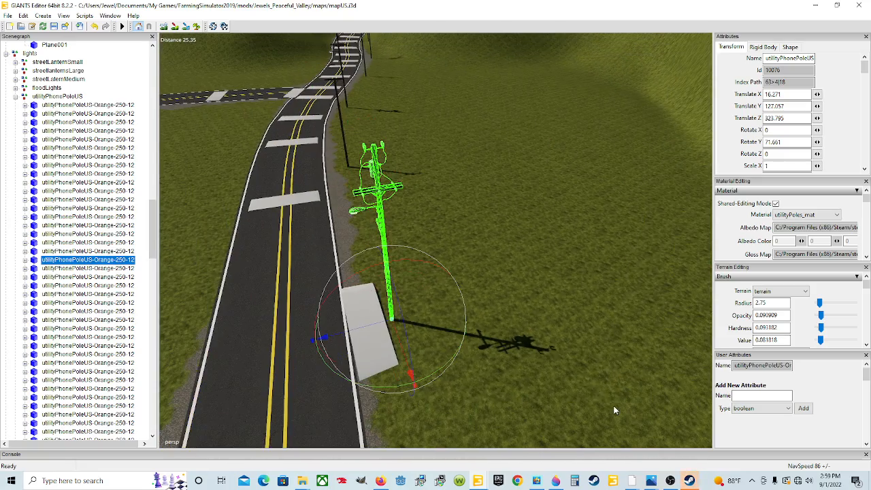
pyautogui.keyDown('alt'); pyautogui.moveTo(485, 336); pyautogui.dragTo(502, 354); pyautogui.keyUp('alt')
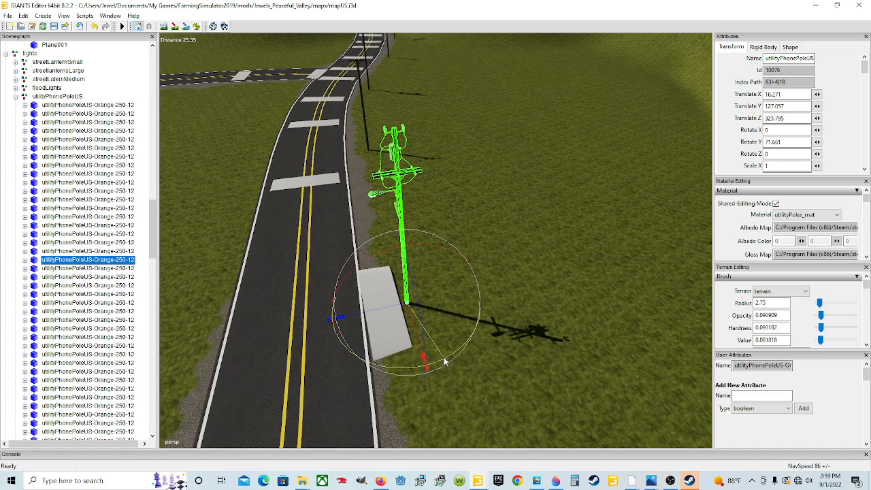
pyautogui.moveTo(444, 362); pyautogui.dragTo(442, 366)
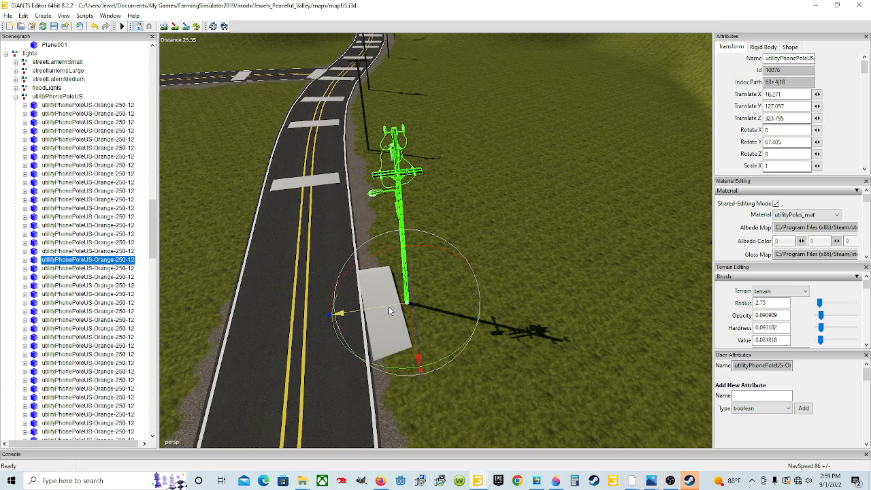
# Move the phone pole to the pad's grass-side edge and raise it, to about X 16.54, Y 127.13, Z 323.9, and save the map.
pyautogui.moveTo(389, 306); pyautogui.dragTo(397, 260)
pyautogui.scroll(5, 401, 323)
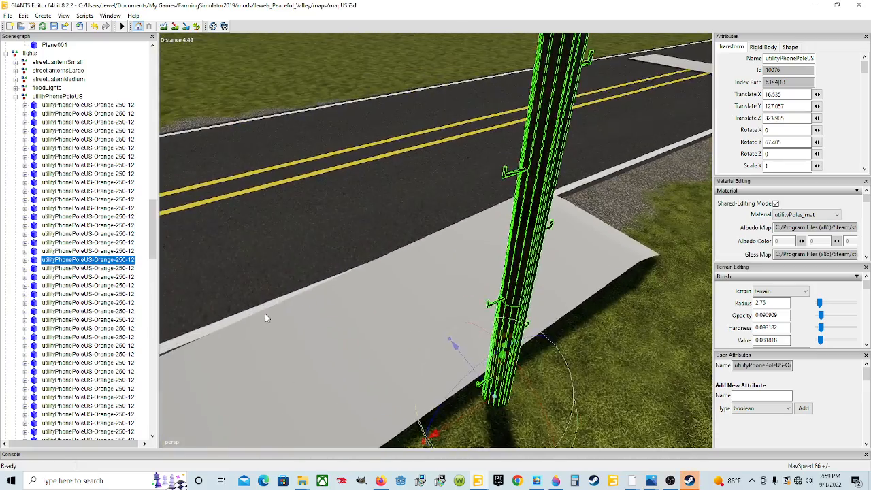
pyautogui.scroll(-5, 332, 317)
pyautogui.scroll(8, 339, 316)
pyautogui.scroll(-3, 404, 283)
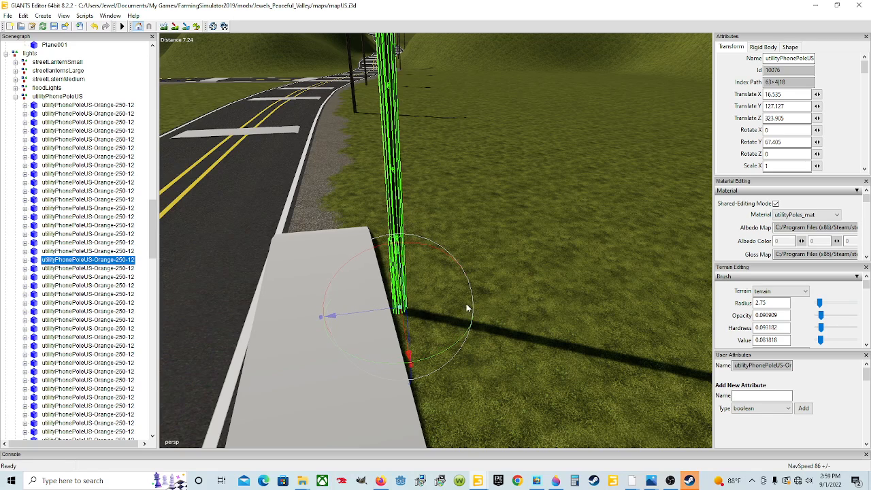
pyautogui.scroll(-5, 466, 303)
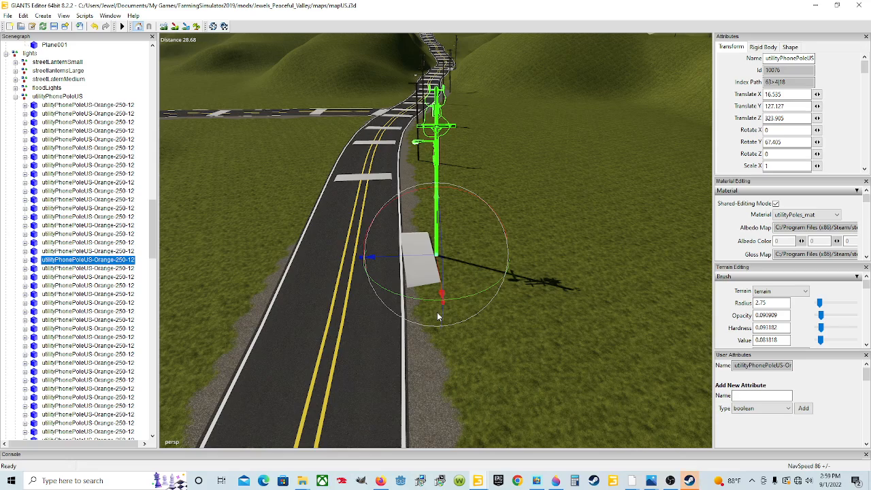
pyautogui.keyDown('alt'); pyautogui.moveTo(437, 312); pyautogui.dragTo(536, 304); pyautogui.keyUp('alt')
pyautogui.scroll(3, 402, 257)
pyautogui.scroll(-3, 536, 304)
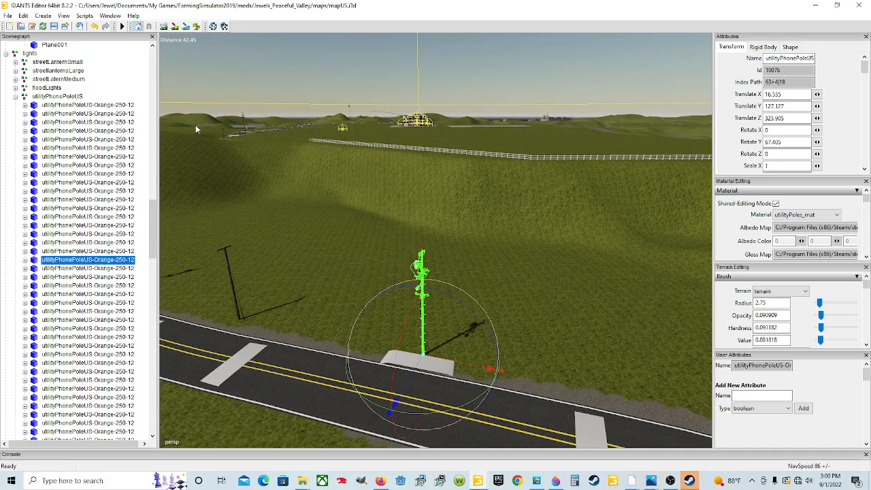
pyautogui.click(53, 26)
# Duplicate the previous transition pole and move the copy along the roadside beyond the phone pole, to about X 25.3, Y 126.9, Z 300.5.
pyautogui.moveTo(470, 224); pyautogui.dragTo(424, 254, button='middle')
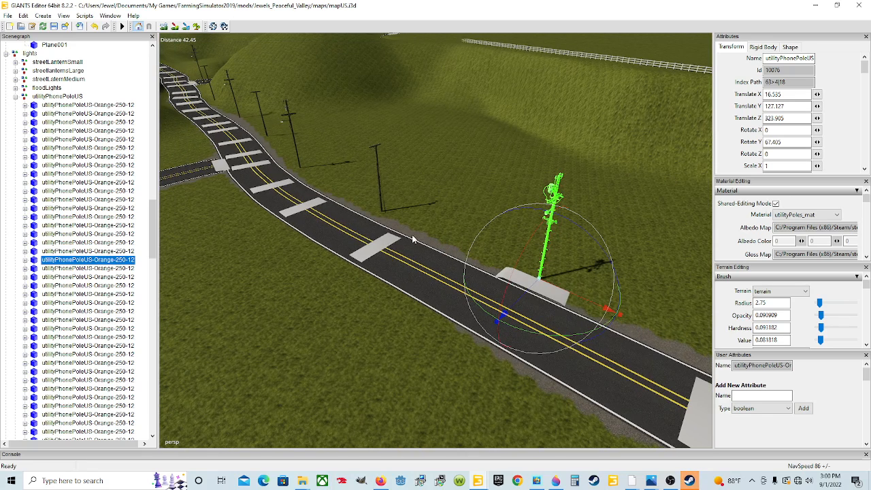
pyautogui.click(380, 194)
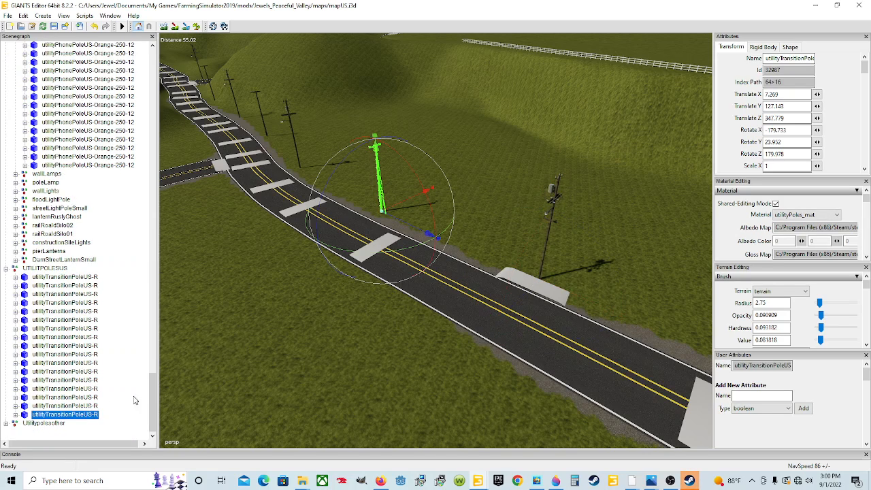
pyautogui.hotkey('ctrl', 'd')
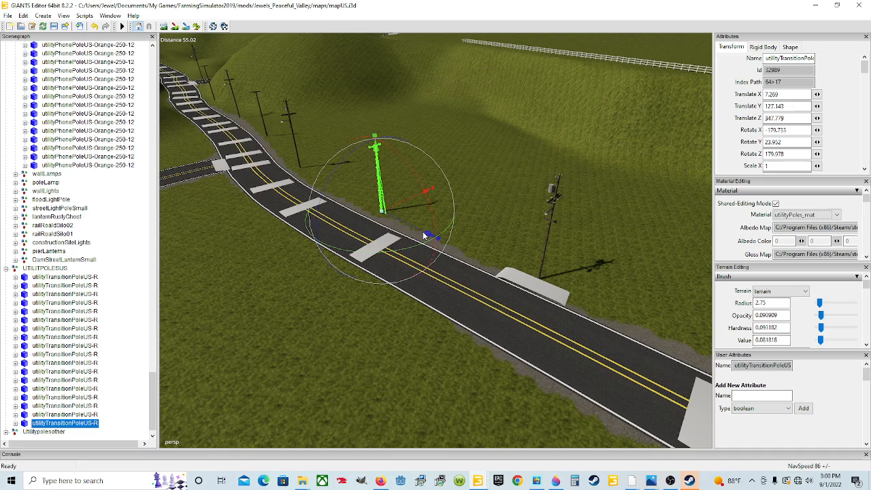
pyautogui.moveTo(420, 234); pyautogui.dragTo(785, 379)
pyautogui.press('f')
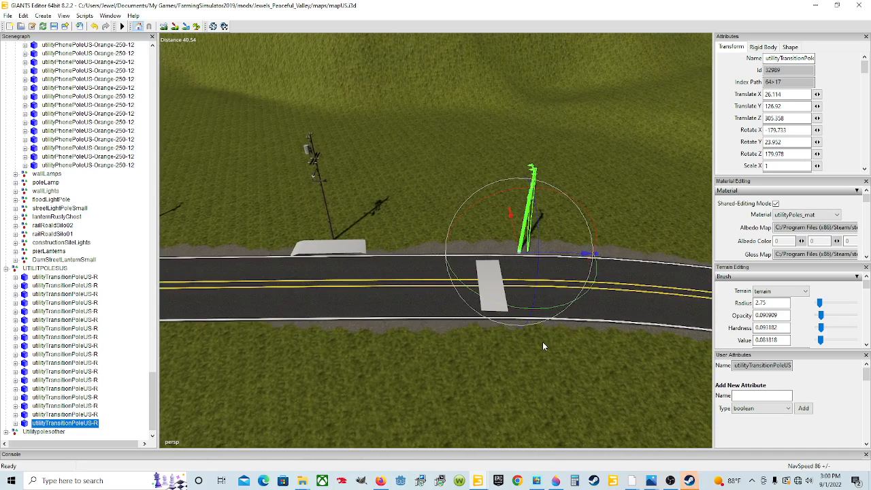
pyautogui.moveTo(549, 253); pyautogui.dragTo(588, 259)
pyautogui.scroll(-3, 533, 284)
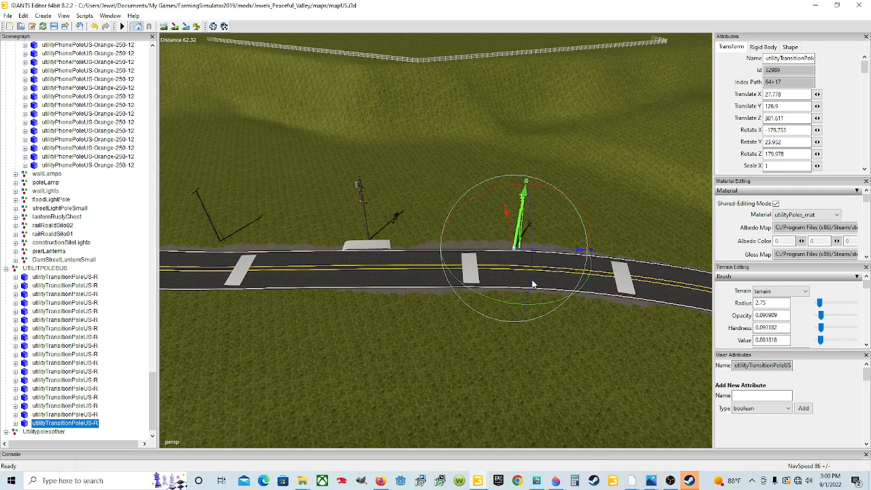
pyautogui.moveTo(526, 246); pyautogui.dragTo(507, 223)
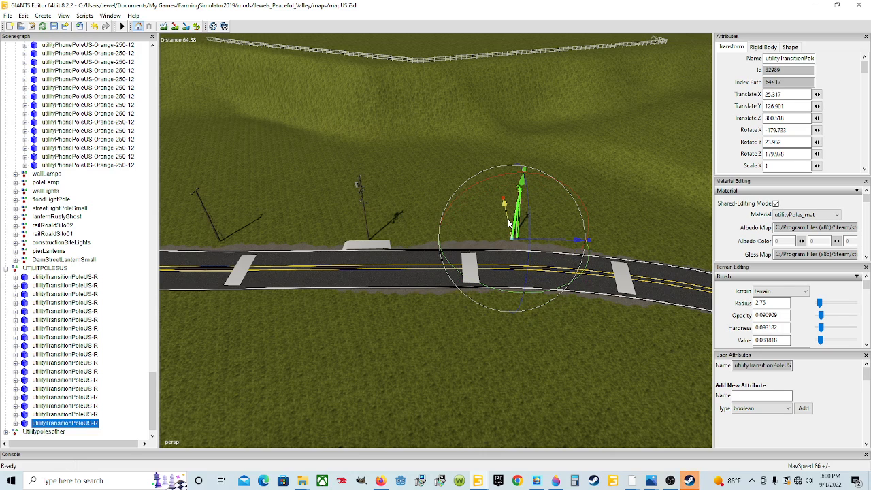
# Bring the concrete pad along the road to the new transition pole, and shift that pole farther to about X 29.2, Y 126.85, Z 291.7.
pyautogui.click(364, 247)
pyautogui.moveTo(381, 249); pyautogui.dragTo(546, 250)
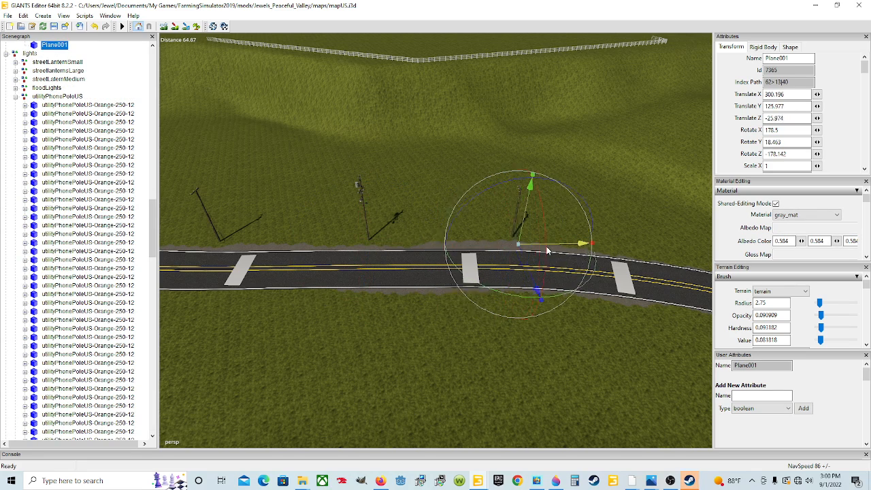
pyautogui.click(517, 208)
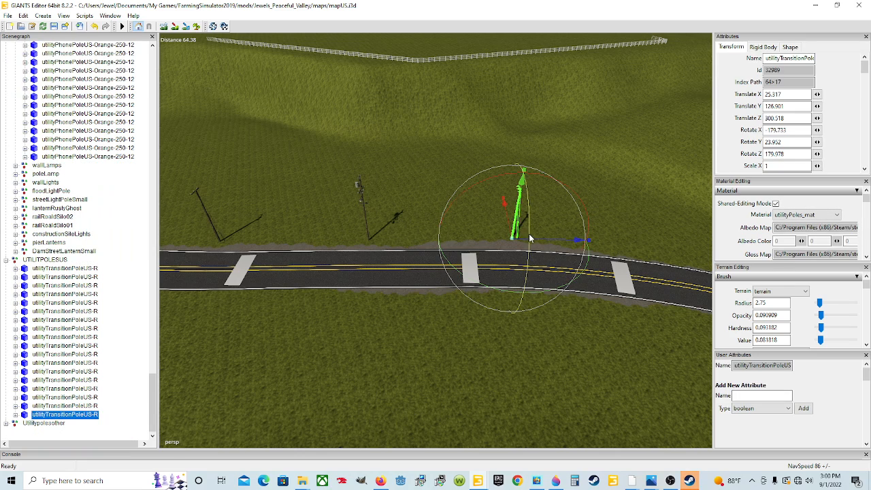
pyautogui.moveTo(542, 240); pyautogui.dragTo(574, 256)
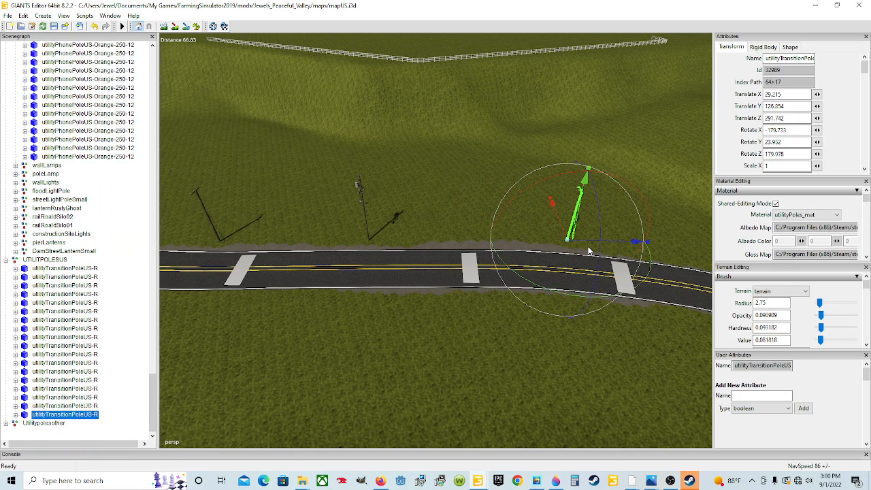
pyautogui.click(575, 254)
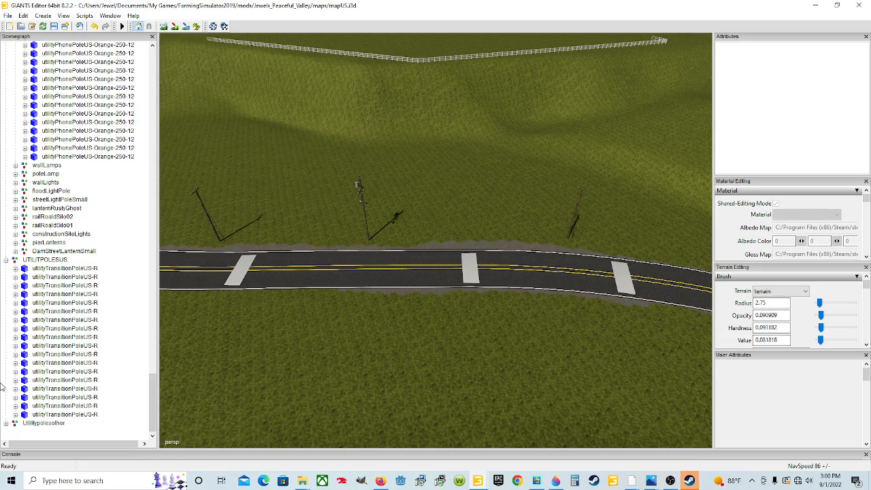
pyautogui.keyDown('alt'); pyautogui.moveTo(462, 339); pyautogui.dragTo(499, 332); pyautogui.keyUp('alt')
pyautogui.scroll(3, 499, 332)
pyautogui.scroll(4, 437, 357)
pyautogui.keyDown('alt'); pyautogui.moveTo(438, 357); pyautogui.dragTo(484, 331); pyautogui.keyUp('alt')
pyautogui.scroll(3, 484, 331)
pyautogui.click(531, 340)
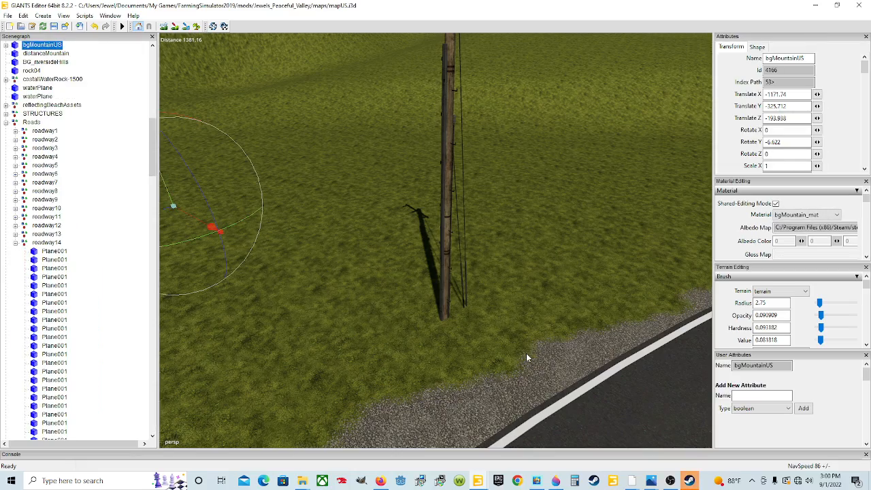
pyautogui.keyDown('alt'); pyautogui.moveTo(526, 353); pyautogui.dragTo(567, 388); pyautogui.keyUp('alt')
pyautogui.scroll(5, 567, 389)
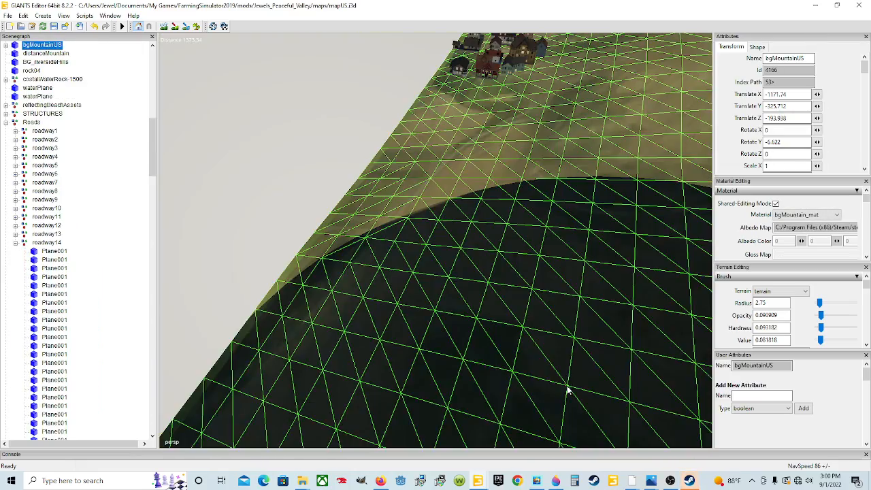
pyautogui.keyDown('alt'); pyautogui.moveTo(476, 333); pyautogui.dragTo(842, 247); pyautogui.keyUp('alt')
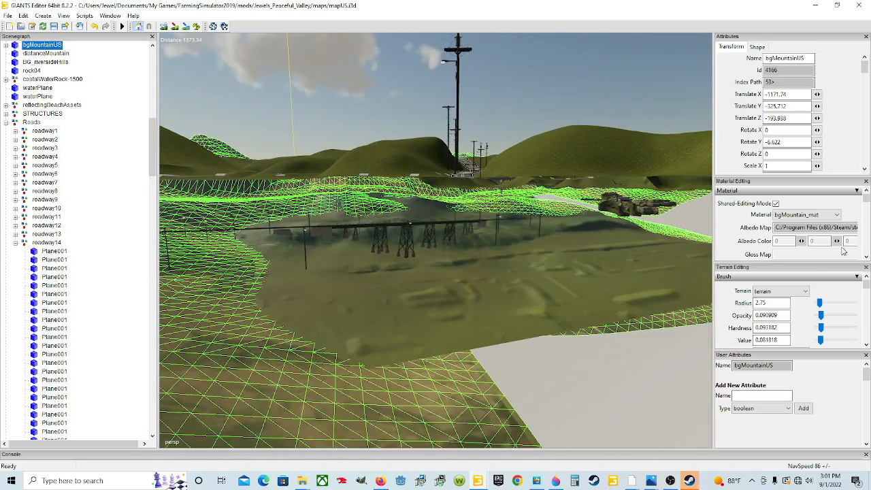
pyautogui.scroll(-2, 327, 241)
pyautogui.scroll(-2, 327, 241)
pyautogui.keyDown('alt'); pyautogui.moveTo(420, 270); pyautogui.dragTo(503, 294); pyautogui.keyUp('alt')
pyautogui.scroll(4, 464, 307)
pyautogui.scroll(5, 417, 297)
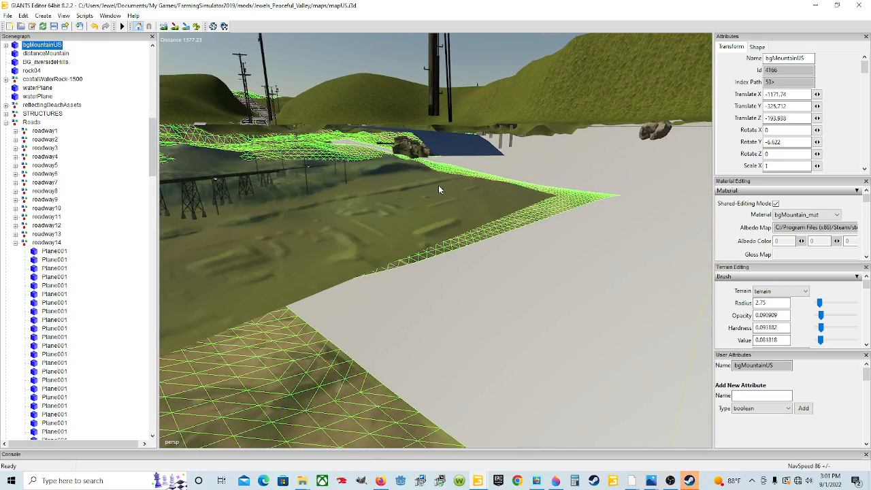
# Raise the concrete pad near the last transition pole to about Y 127.0 and turn it to about Rotate Y 27.6.
pyautogui.click(439, 154)
pyautogui.press('f')
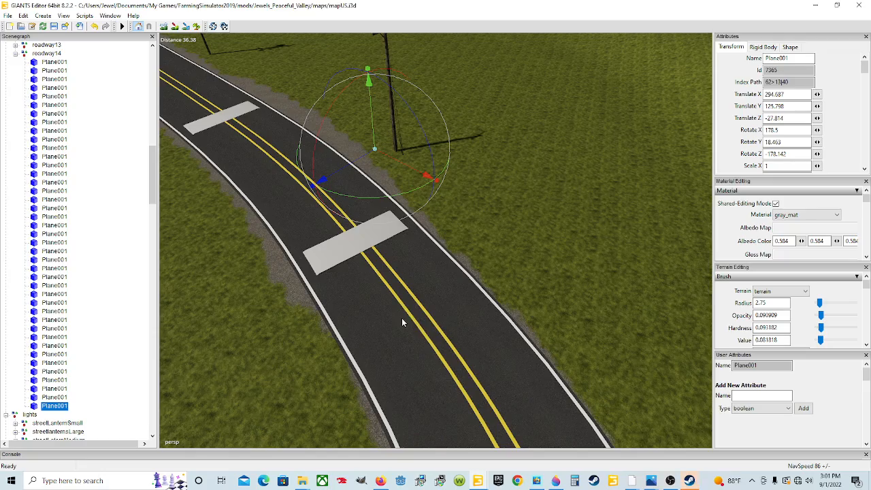
pyautogui.keyDown('alt'); pyautogui.moveTo(383, 332); pyautogui.dragTo(477, 347); pyautogui.keyUp('alt')
pyautogui.scroll(4, 328, 295)
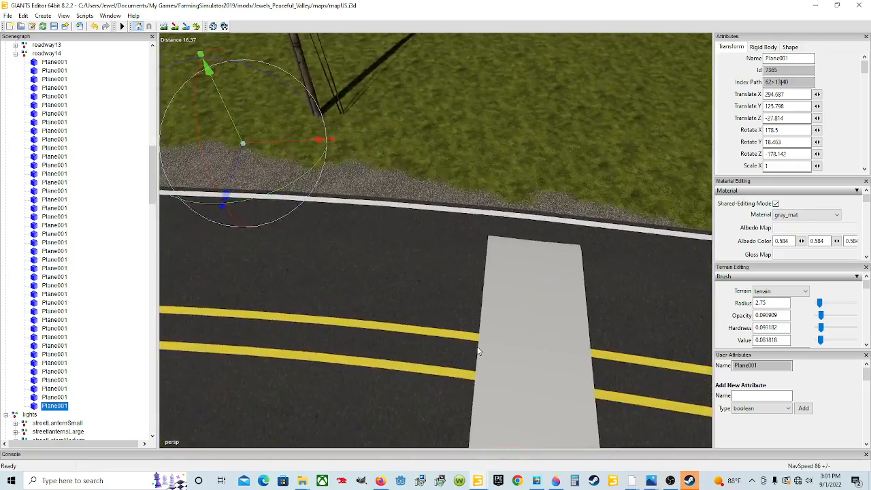
pyautogui.press('f')
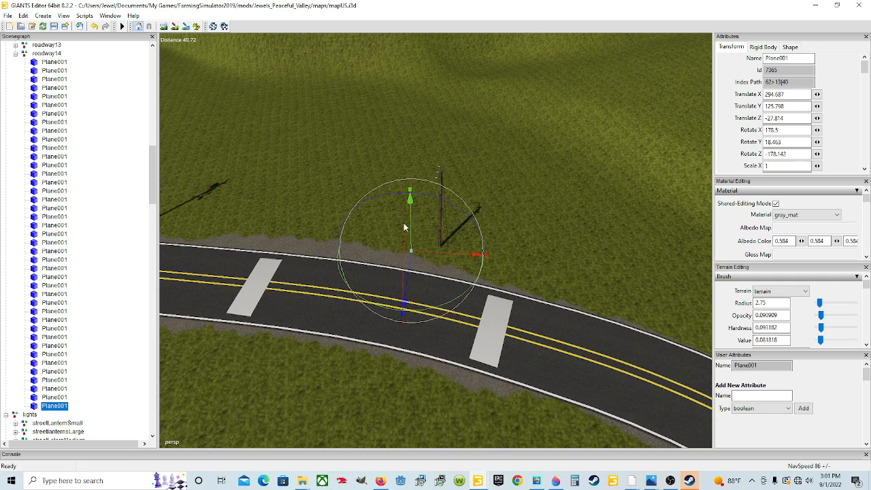
pyautogui.moveTo(413, 220); pyautogui.dragTo(435, 209)
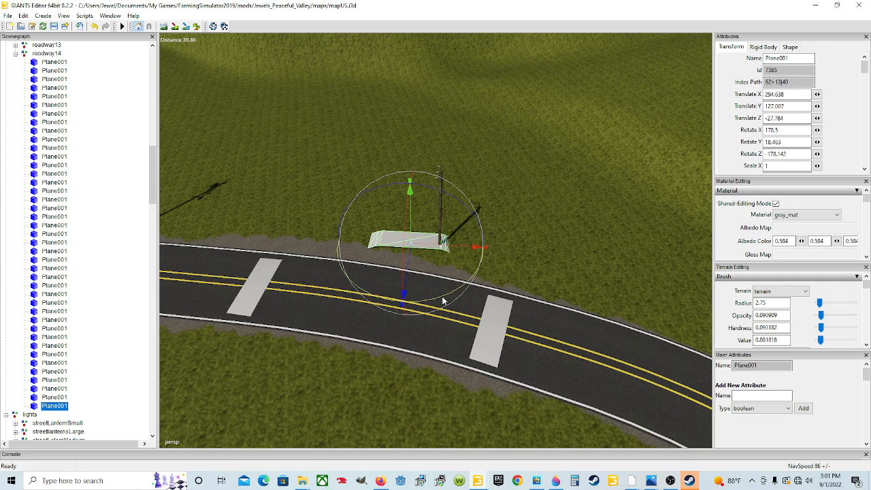
pyautogui.moveTo(443, 298); pyautogui.dragTo(431, 307)
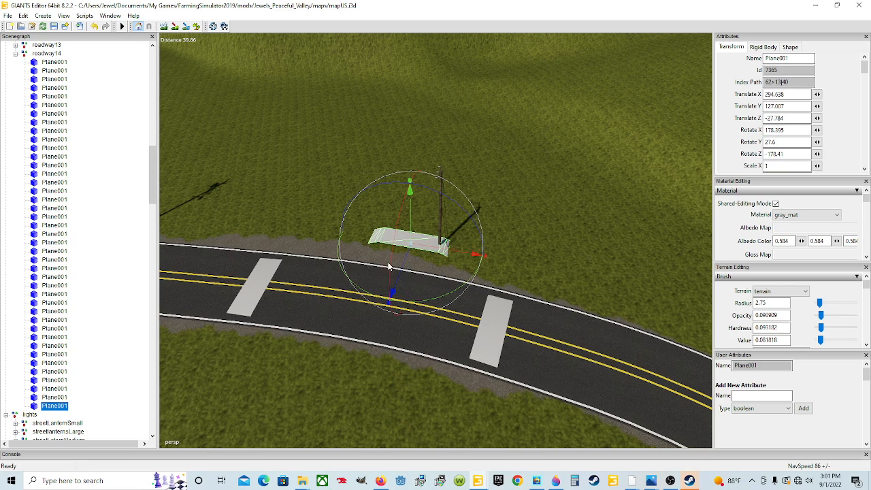
# Move the concrete pad against the road's edge and lower it, to about X 295.82, Y 126.75, Z -30.03.
pyautogui.moveTo(405, 262); pyautogui.dragTo(403, 289)
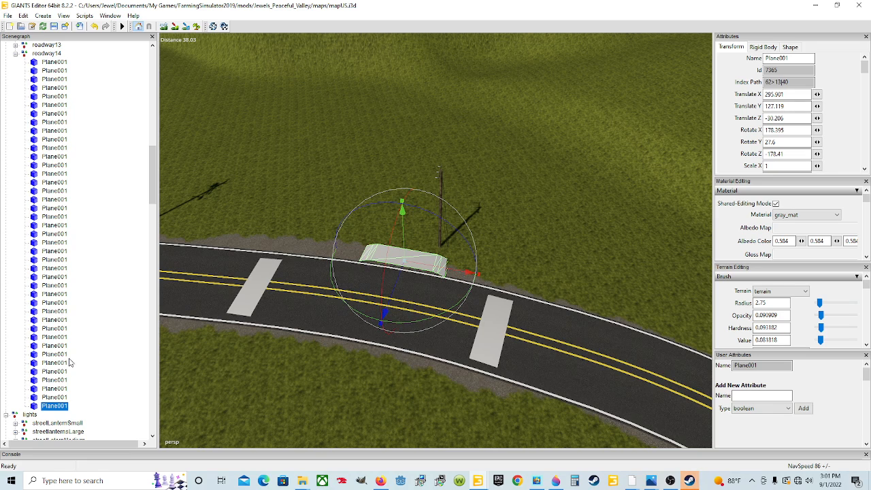
pyautogui.scroll(2, 484, 372)
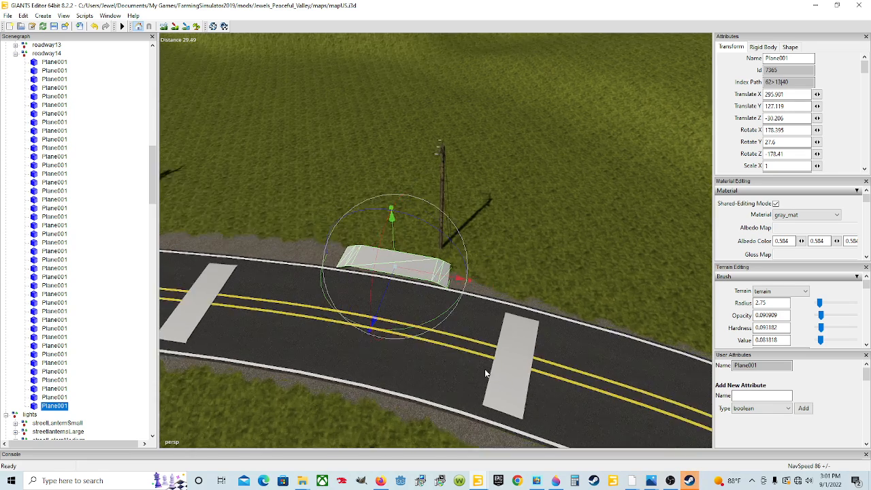
pyautogui.scroll(5, 485, 372)
pyautogui.keyDown('alt'); pyautogui.moveTo(485, 372); pyautogui.dragTo(361, 344); pyautogui.keyUp('alt')
pyautogui.scroll(-4, 365, 308)
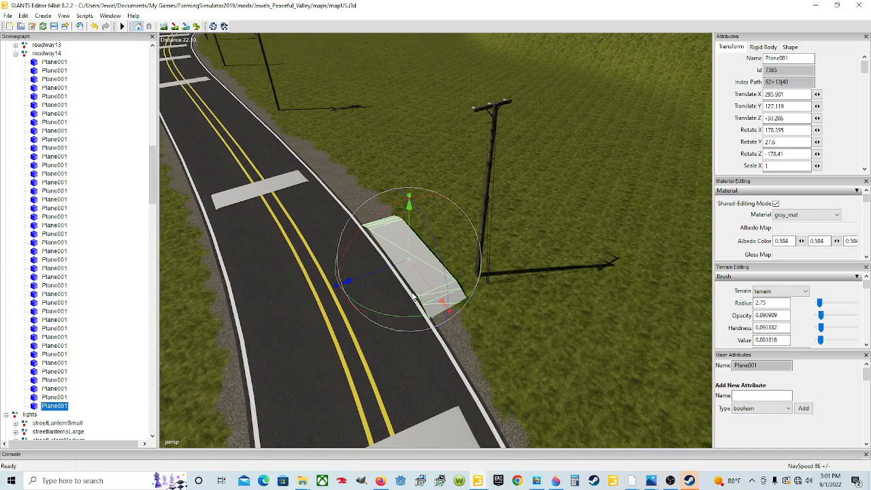
pyautogui.keyDown('alt'); pyautogui.moveTo(413, 297); pyautogui.dragTo(400, 286); pyautogui.keyUp('alt')
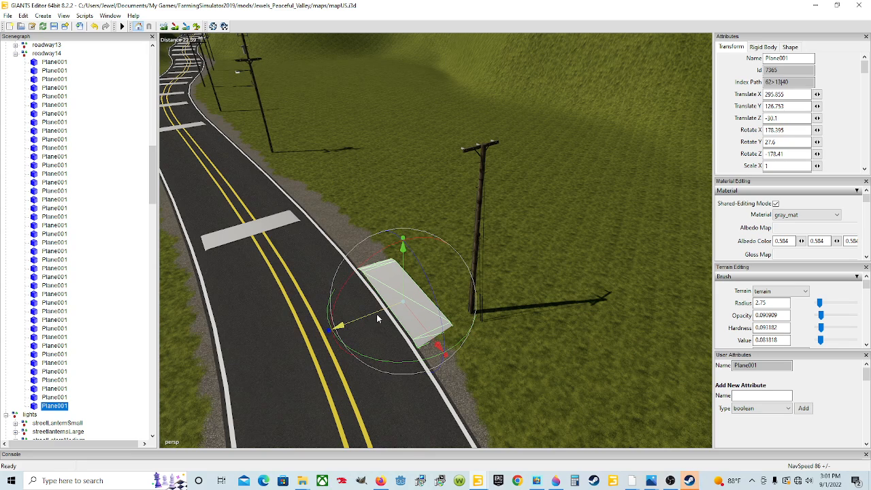
pyautogui.scroll(4, 377, 315)
pyautogui.keyDown('alt'); pyautogui.moveTo(378, 316); pyautogui.dragTo(313, 366); pyautogui.keyUp('alt')
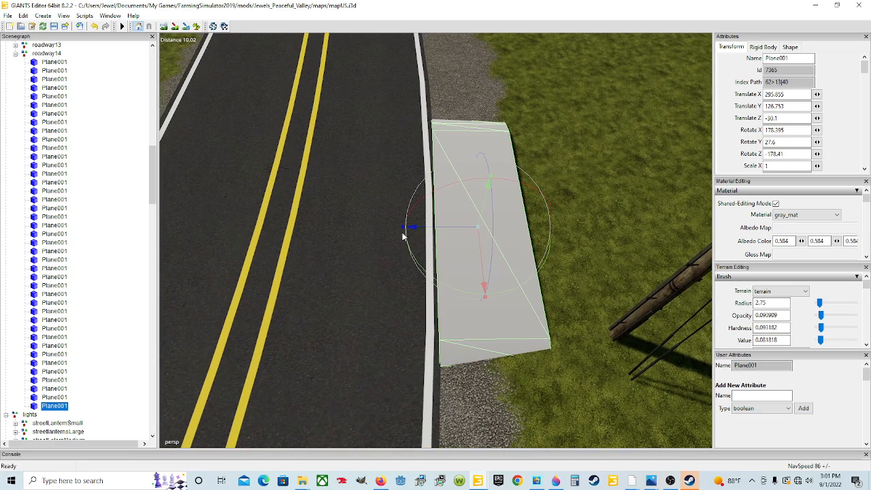
pyautogui.moveTo(421, 232); pyautogui.dragTo(429, 232)
pyautogui.keyDown('alt'); pyautogui.moveTo(448, 276); pyautogui.dragTo(523, 263); pyautogui.keyUp('alt')
# Move the transition pole beside the concrete pad to its grass-side edge, at about X 29.96, Y 126.86, Z 293.01.
pyautogui.click(591, 250)
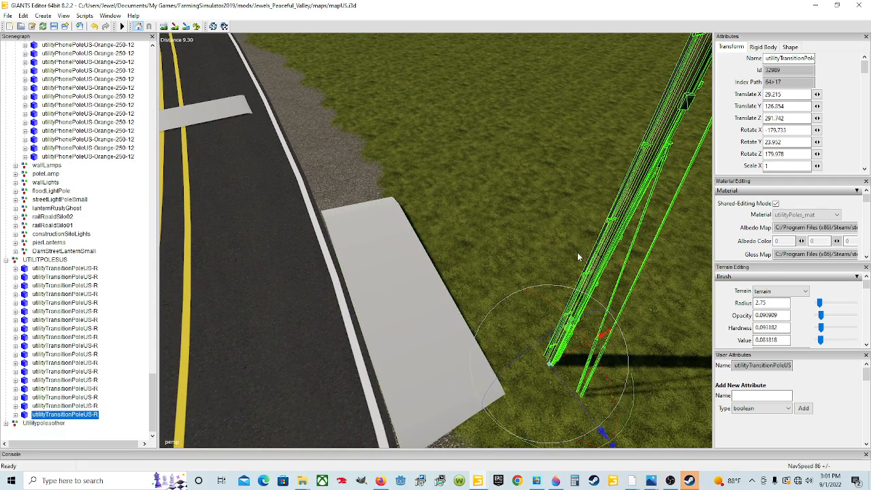
pyautogui.keyDown('alt'); pyautogui.moveTo(577, 253); pyautogui.dragTo(474, 341); pyautogui.keyUp('alt')
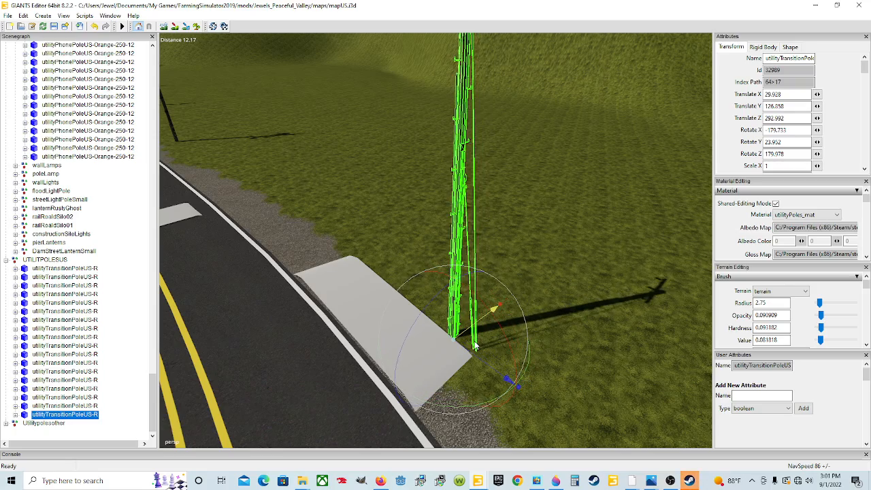
pyautogui.keyDown('alt'); pyautogui.moveTo(536, 364); pyautogui.dragTo(445, 353); pyautogui.keyUp('alt')
pyautogui.scroll(2, 533, 367)
pyautogui.scroll(-3, 445, 352)
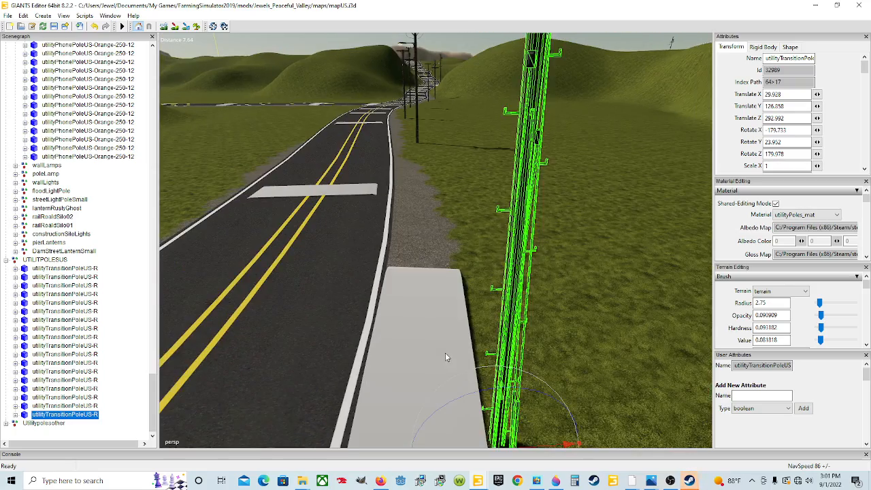
pyautogui.scroll(2, 492, 362)
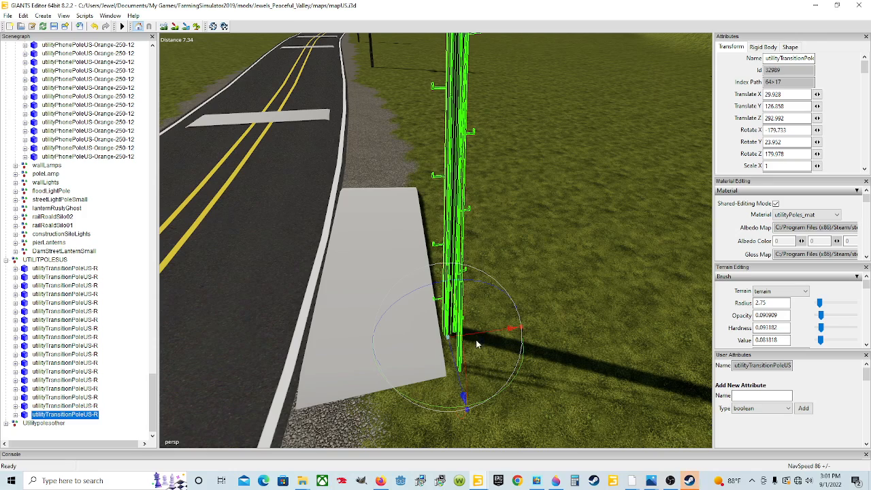
pyautogui.moveTo(491, 331); pyautogui.dragTo(488, 331)
# Raise the transition pole slightly out of the ground beside the concrete pad.
pyautogui.scroll(-5, 489, 332)
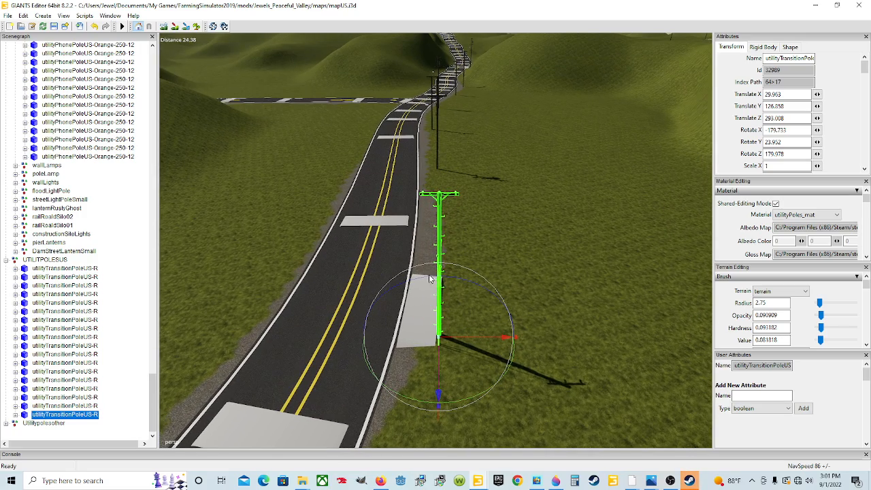
pyautogui.keyDown('alt'); pyautogui.moveTo(453, 374); pyautogui.dragTo(482, 397); pyautogui.keyUp('alt')
pyautogui.scroll(5, 474, 392)
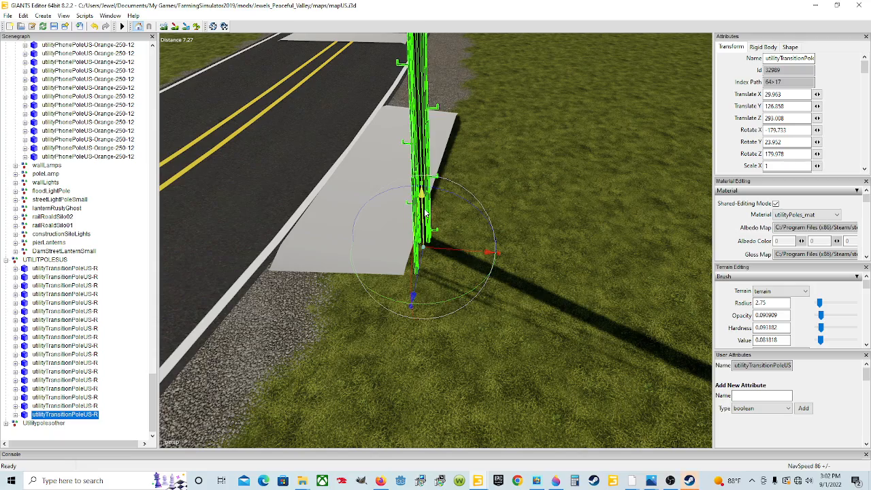
pyautogui.moveTo(424, 213); pyautogui.dragTo(430, 198)
pyautogui.keyDown('alt'); pyautogui.moveTo(417, 244); pyautogui.dragTo(392, 286); pyautogui.keyUp('alt')
pyautogui.scroll(-5, 483, 301)
# Move the concrete pad along the curving road beyond the transition pole, to about X 274.97, Y 126.17, Z -40.94.
pyautogui.click(447, 321)
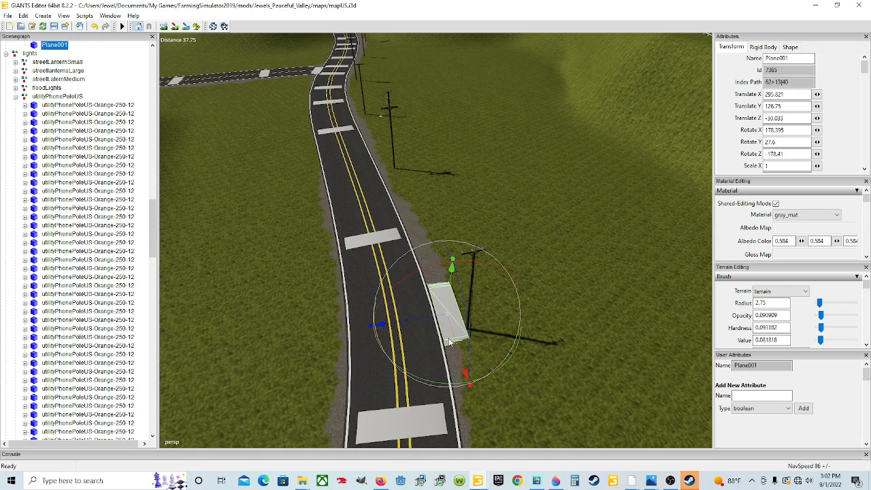
pyautogui.moveTo(456, 341); pyautogui.dragTo(505, 484)
pyautogui.moveTo(578, 487); pyautogui.dragTo(606, 486)
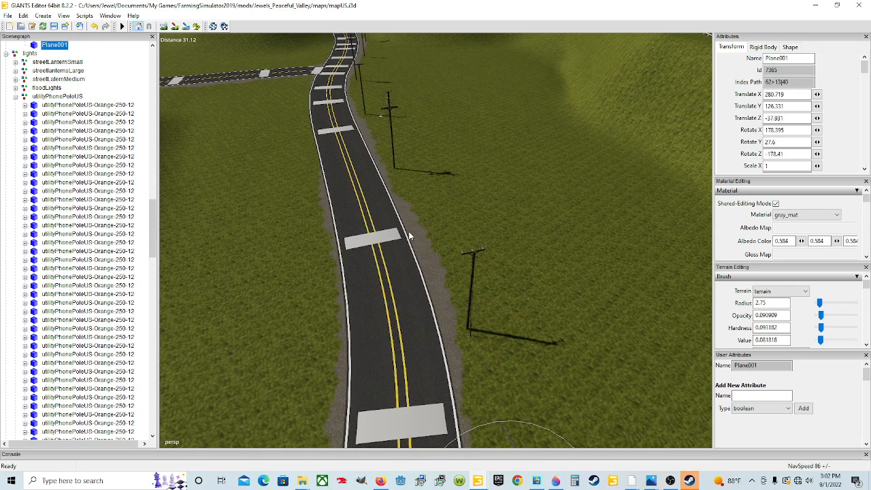
pyautogui.press('f')
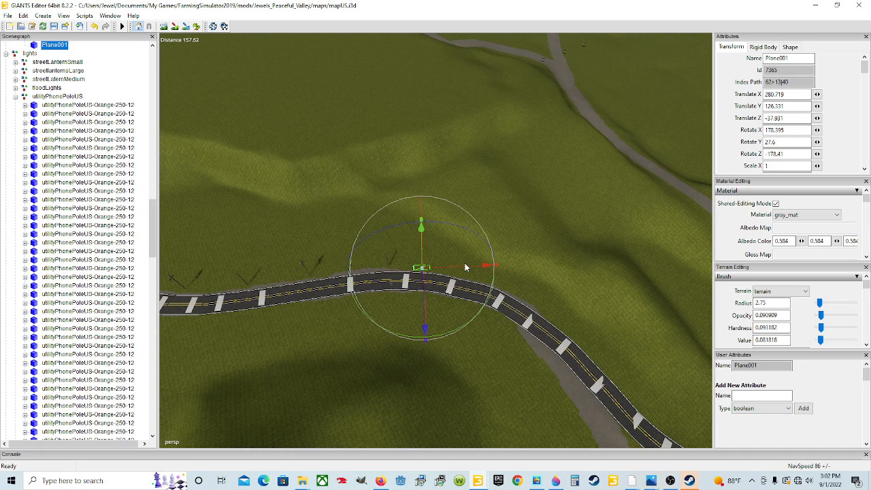
pyautogui.moveTo(501, 275); pyautogui.dragTo(441, 246)
pyautogui.scroll(3, 508, 304)
pyautogui.scroll(3, 446, 302)
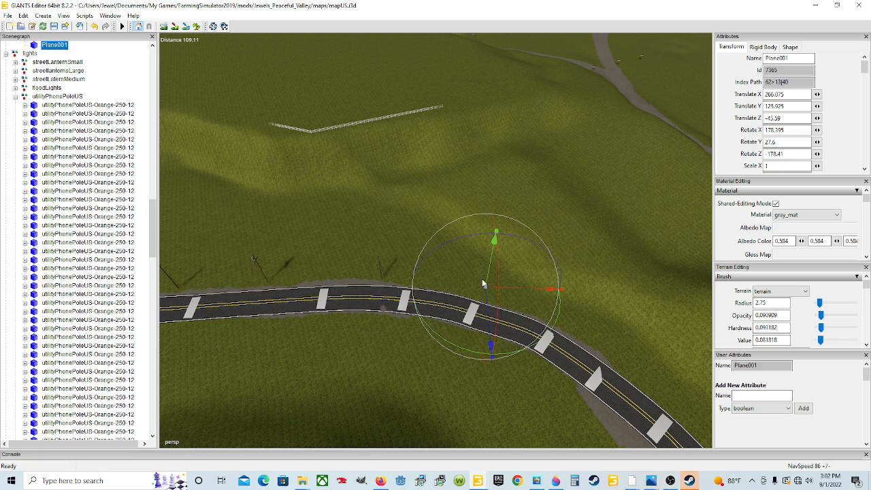
pyautogui.moveTo(534, 294); pyautogui.dragTo(501, 294)
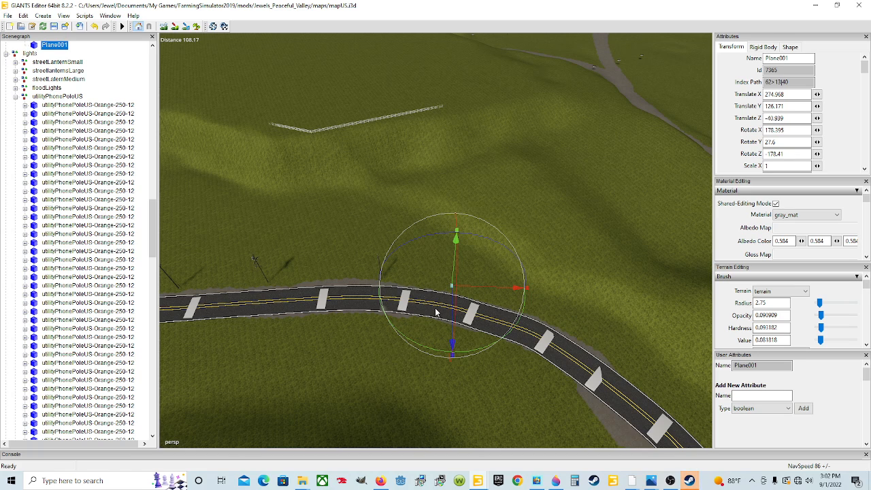
# Raise the concrete pad and turn it to about Rotate Y 38.13, shifting it to about X 273.38, Y 126.74, Z -44.77.
pyautogui.moveTo(431, 312)
pyautogui.keyDown('alt'); pyautogui.mouseDown()
pyautogui.moveTo(404, 328)
pyautogui.moveTo(423, 324)
pyautogui.mouseUp(); pyautogui.keyUp('alt')
pyautogui.scroll(-3, 423, 327)
pyautogui.scroll(10, 419, 308)
pyautogui.moveTo(533, 220); pyautogui.dragTo(533, 215)
pyautogui.moveTo(507, 318); pyautogui.dragTo(485, 342)
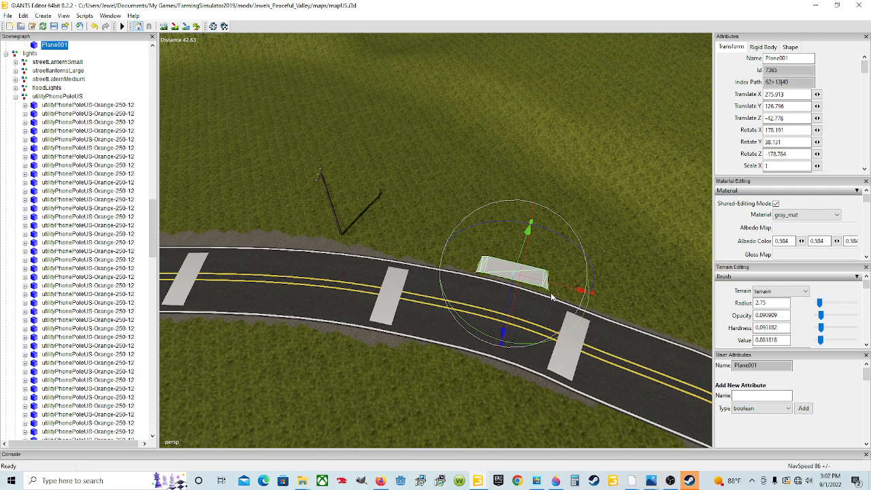
pyautogui.moveTo(555, 289); pyautogui.dragTo(581, 298)
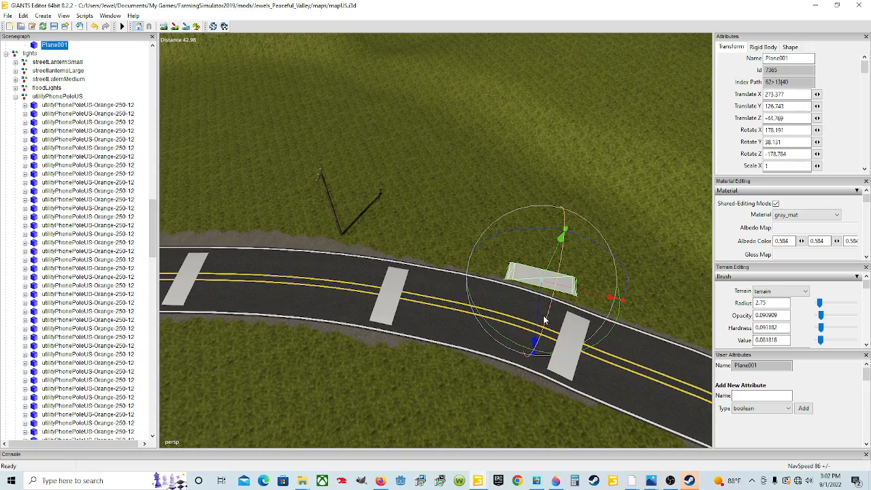
# Align the concrete pad with the road's edge at about X 273.75, Y 126.77, Z -45.24 and Rotate Y 43.83.
pyautogui.keyDown('alt'); pyautogui.moveTo(547, 320); pyautogui.dragTo(605, 327); pyautogui.keyUp('alt')
pyautogui.scroll(8, 480, 307)
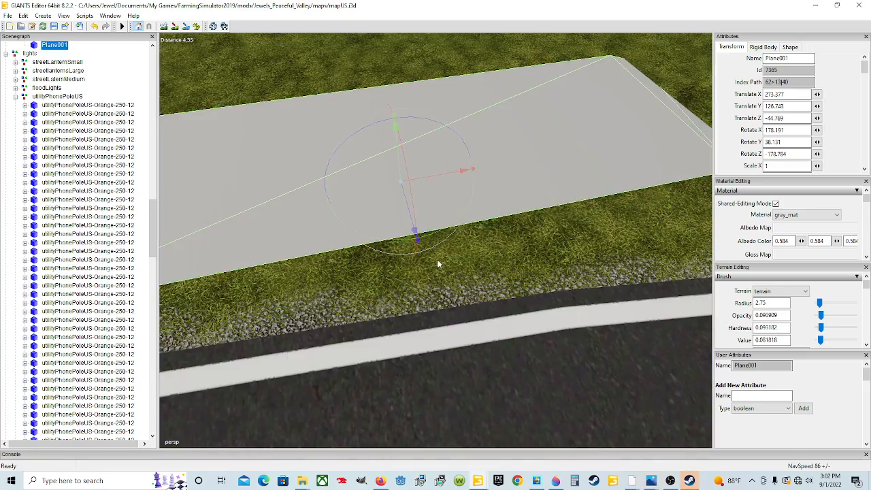
pyautogui.keyDown('alt'); pyautogui.moveTo(437, 262); pyautogui.dragTo(411, 231); pyautogui.keyUp('alt')
pyautogui.scroll(-3, 291, 244)
pyautogui.scroll(-4, 432, 289)
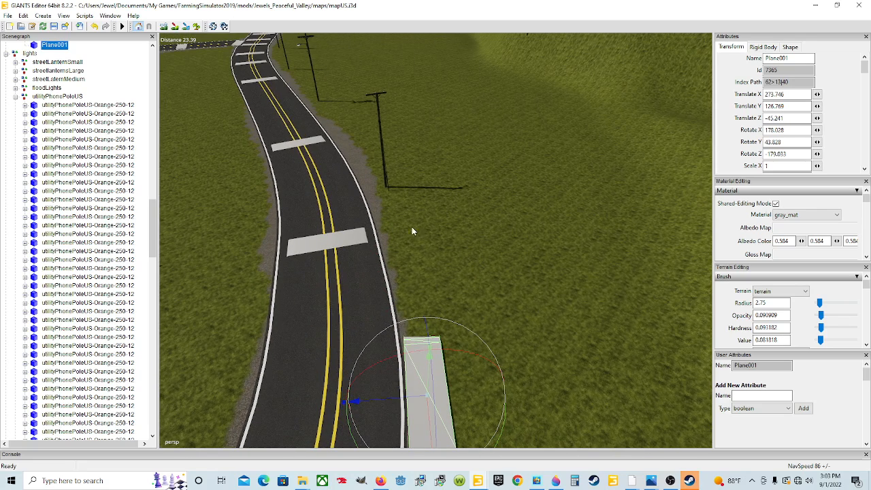
# Take the phone pole listed after the last placed one and place it beside the concrete pad, at about X 43.66, Y 127.09, Z 272.02.
pyautogui.click(383, 170)
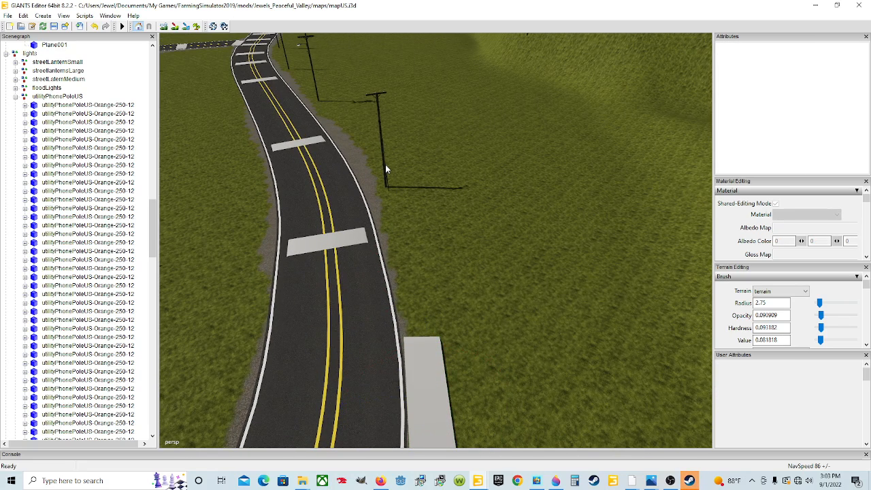
pyautogui.click(386, 175)
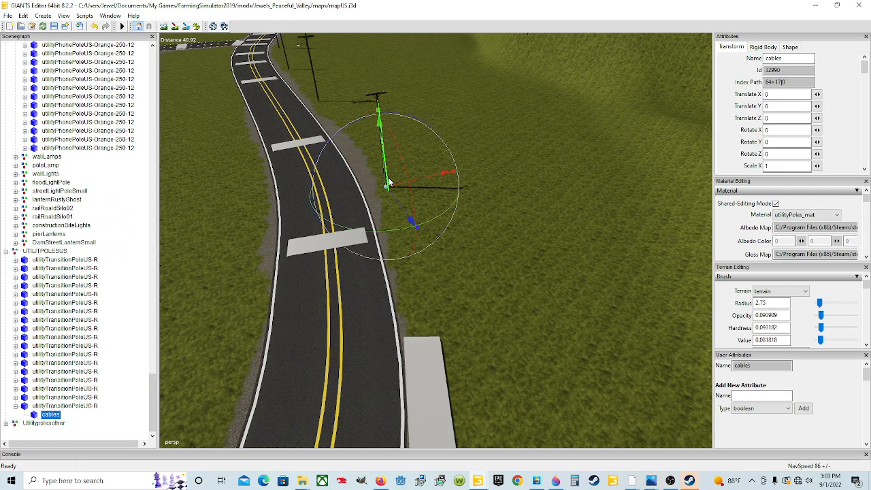
pyautogui.keyDown('alt'); pyautogui.moveTo(408, 239); pyautogui.dragTo(424, 266); pyautogui.keyUp('alt')
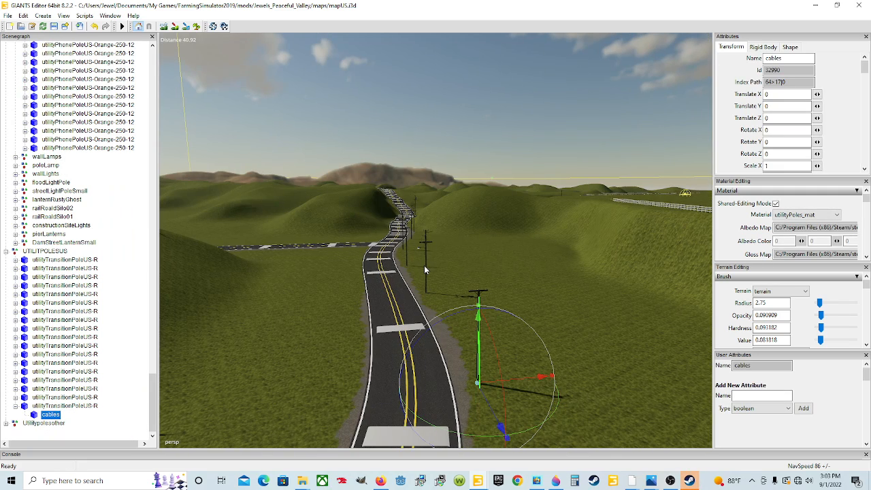
pyautogui.click(426, 247)
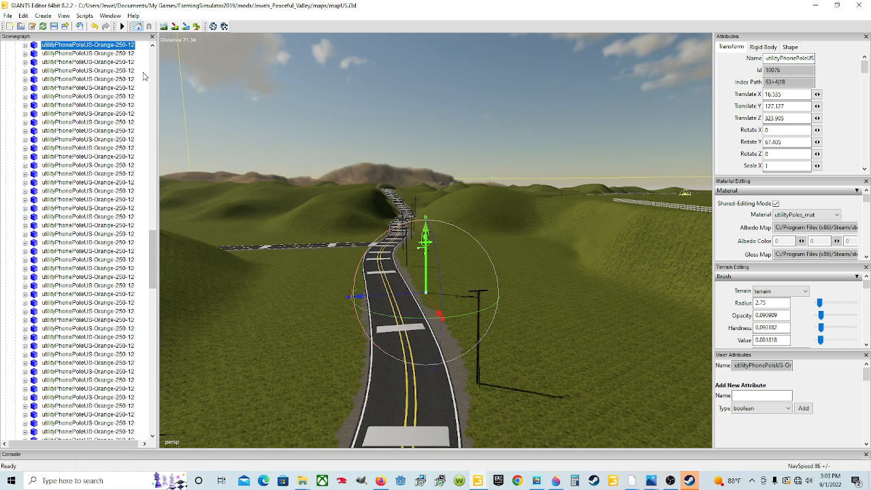
pyautogui.click(121, 55)
pyautogui.press('f')
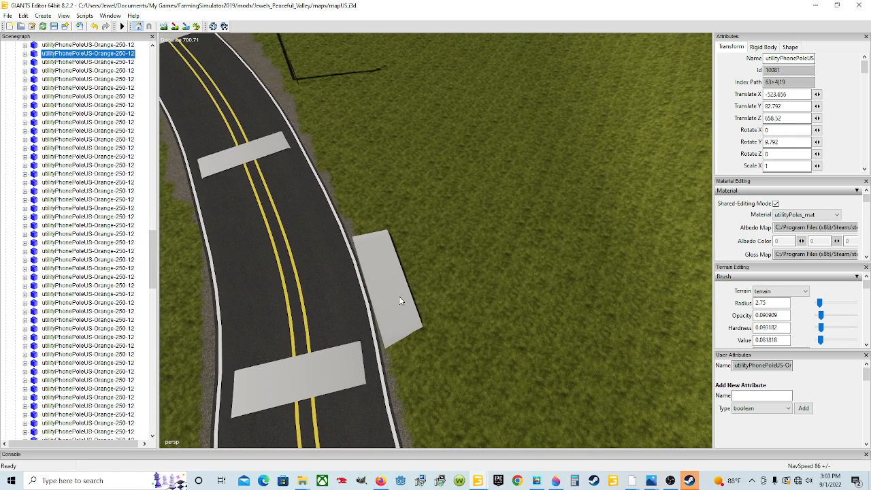
pyautogui.hotkey('ctrl', 'b')
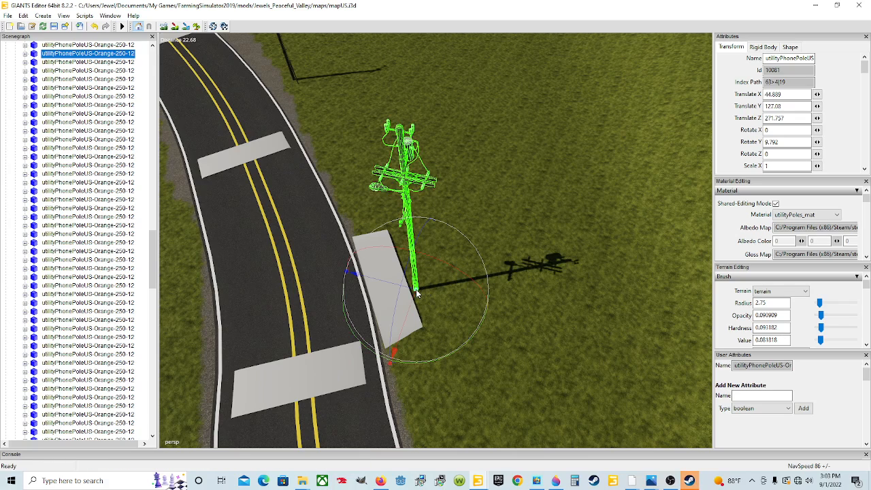
pyautogui.hotkey('ctrl', 'b')
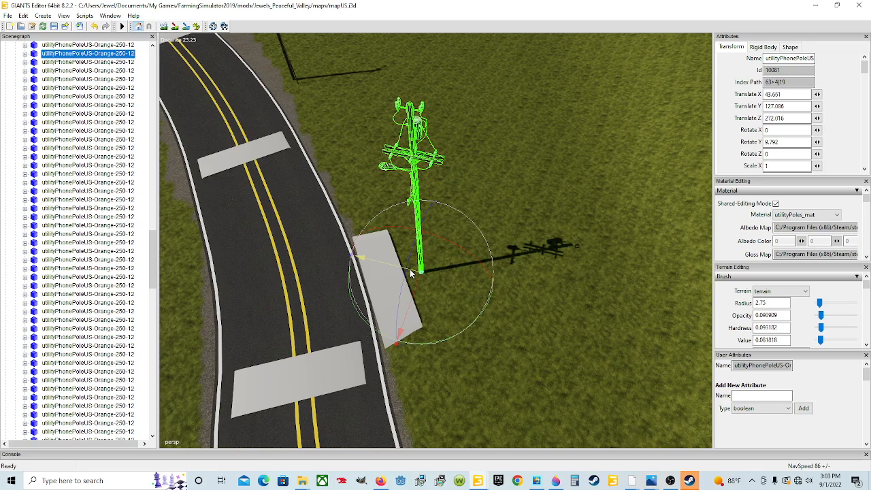
# Shift the phone pole to the pad's grass-side edge at about X 42.64, Z 274.42, and turn it to about Rotate Y 50.98.
pyautogui.moveTo(411, 273)
pyautogui.mouseDown()
pyautogui.moveTo(391, 274)
pyautogui.moveTo(398, 298)
pyautogui.moveTo(396, 272)
pyautogui.mouseUp()
pyautogui.moveTo(387, 247); pyautogui.dragTo(372, 243)
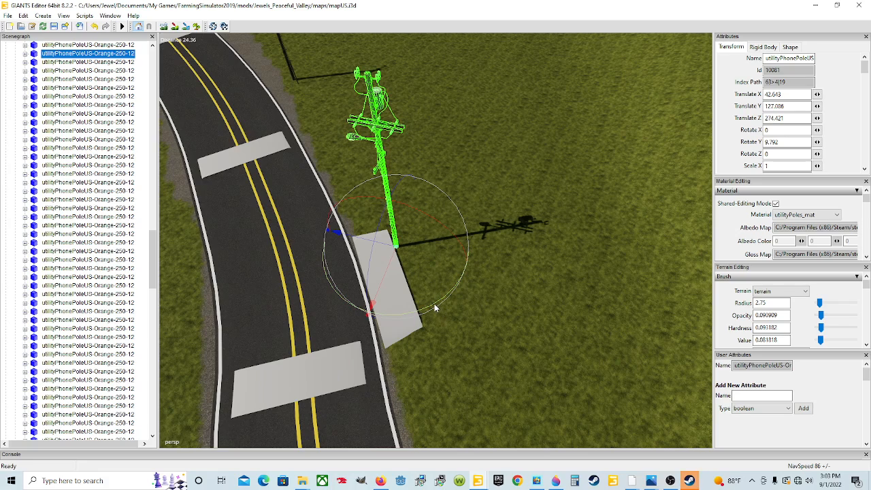
pyautogui.moveTo(434, 303); pyautogui.dragTo(411, 255)
pyautogui.scroll(2, 542, 262)
pyautogui.scroll(-2, 416, 258)
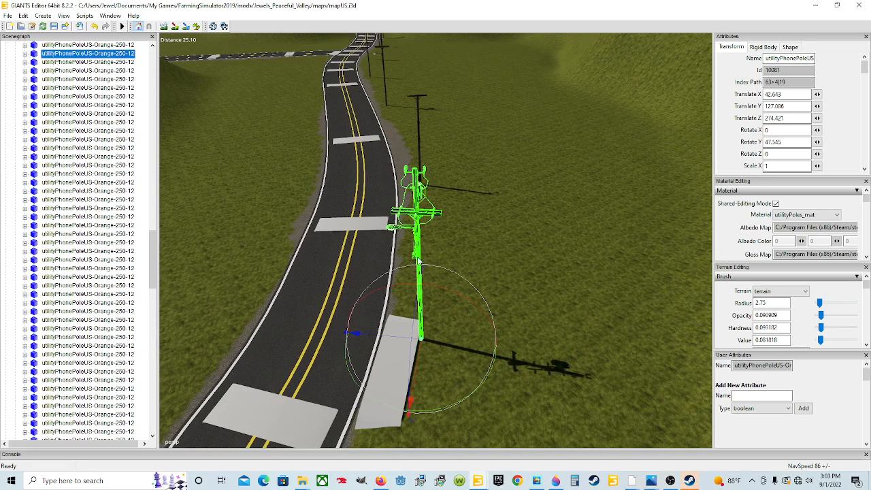
pyautogui.moveTo(460, 406); pyautogui.dragTo(585, 378)
pyautogui.scroll(4, 430, 360)
pyautogui.scroll(-4, 584, 378)
pyautogui.scroll(-5, 570, 383)
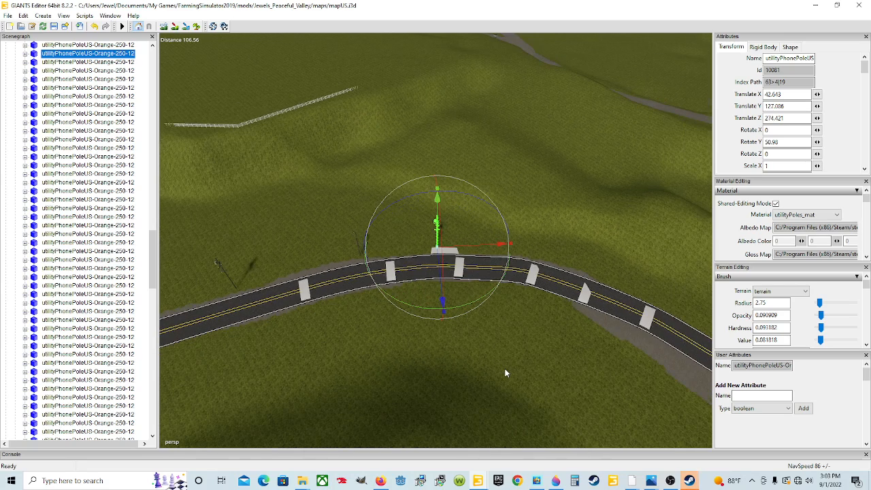
# Slide the last placed transition pole back along the road's edge to about X 27.00, Y 127.13, Z 299.69.
pyautogui.keyDown('alt'); pyautogui.moveTo(188, 340); pyautogui.dragTo(307, 365); pyautogui.keyUp('alt')
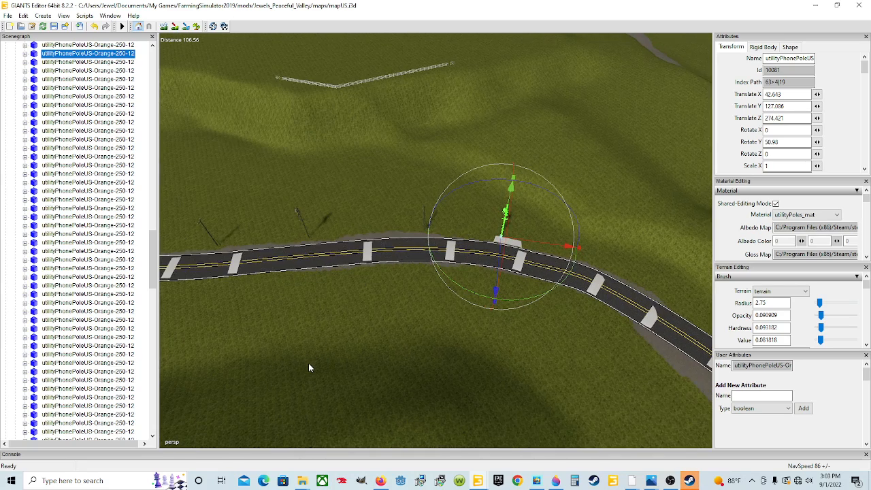
pyautogui.click(432, 225)
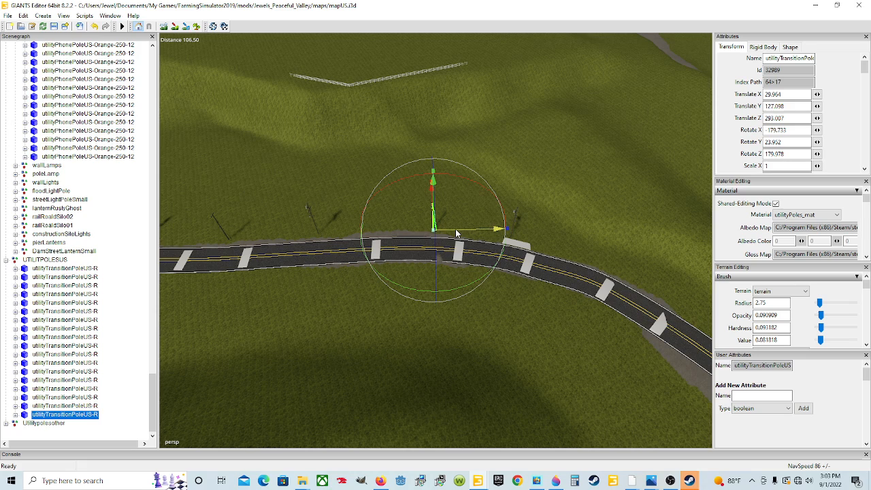
pyautogui.moveTo(447, 229); pyautogui.dragTo(431, 233)
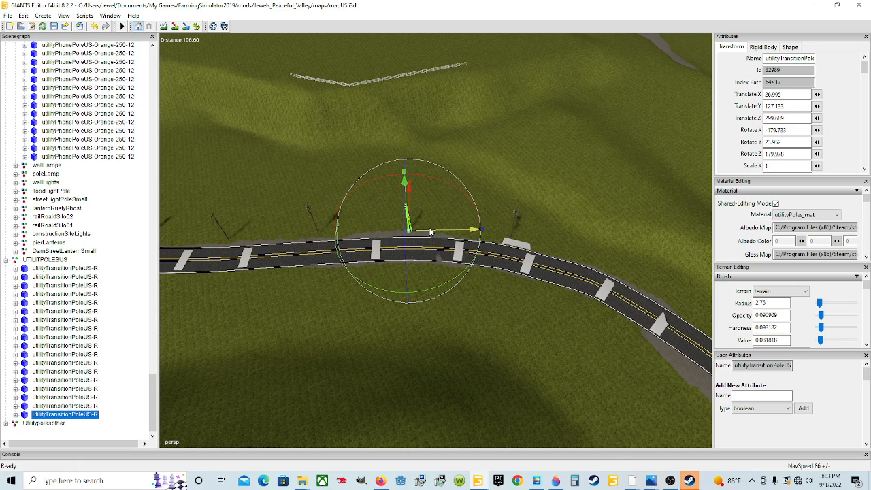
pyautogui.scroll(4, 409, 294)
pyautogui.scroll(5, 406, 295)
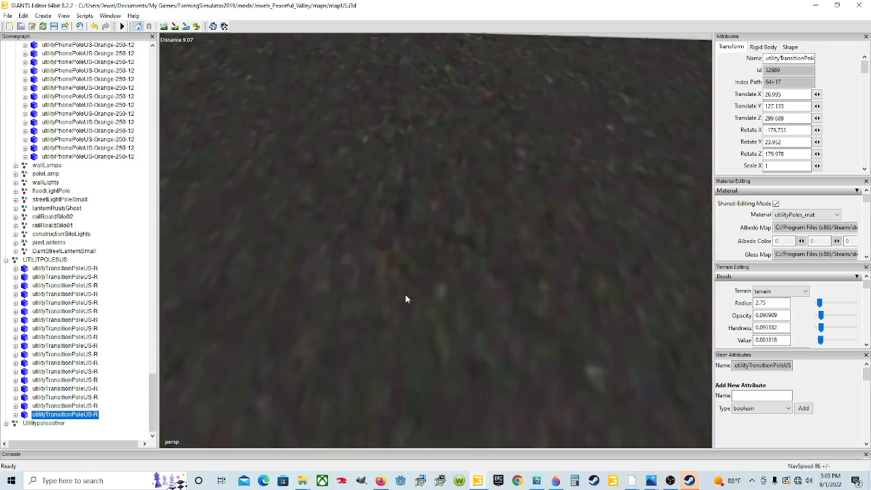
pyautogui.keyDown('alt'); pyautogui.moveTo(406, 295); pyautogui.dragTo(293, 284); pyautogui.keyUp('alt')
pyautogui.scroll(-4, 293, 284)
pyautogui.keyDown('alt'); pyautogui.moveTo(402, 344); pyautogui.dragTo(414, 308); pyautogui.keyUp('alt')
pyautogui.scroll(6, 392, 313)
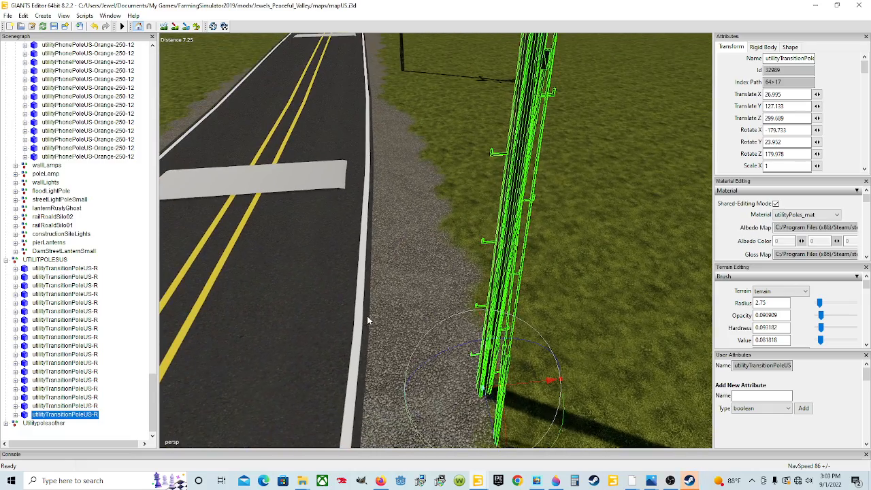
# Lower the phone pole beside the concrete pad to about Y 127.07.
pyautogui.scroll(-8, 367, 316)
pyautogui.keyDown('alt'); pyautogui.moveTo(367, 316); pyautogui.dragTo(684, 309); pyautogui.keyUp('alt')
pyautogui.scroll(2, 321, 357)
pyautogui.scroll(4, 321, 360)
pyautogui.scroll(-3, 683, 307)
pyautogui.keyDown('alt'); pyautogui.moveTo(636, 277); pyautogui.dragTo(429, 213); pyautogui.keyUp('alt')
pyautogui.scroll(4, 638, 300)
pyautogui.scroll(5, 318, 254)
pyautogui.scroll(-3, 388, 263)
pyautogui.click(424, 214)
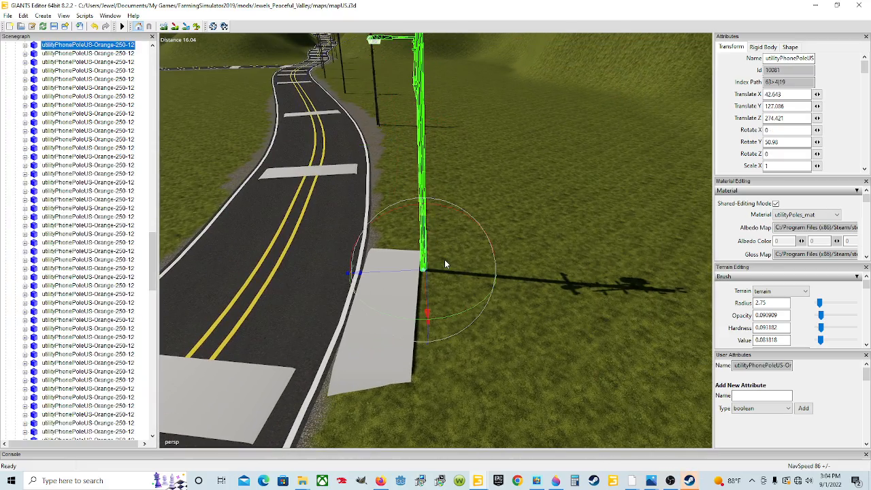
pyautogui.moveTo(458, 249)
pyautogui.keyDown('alt'); pyautogui.mouseDown()
pyautogui.moveTo(457, 215)
pyautogui.moveTo(451, 257)
pyautogui.mouseUp(); pyautogui.keyUp('alt')
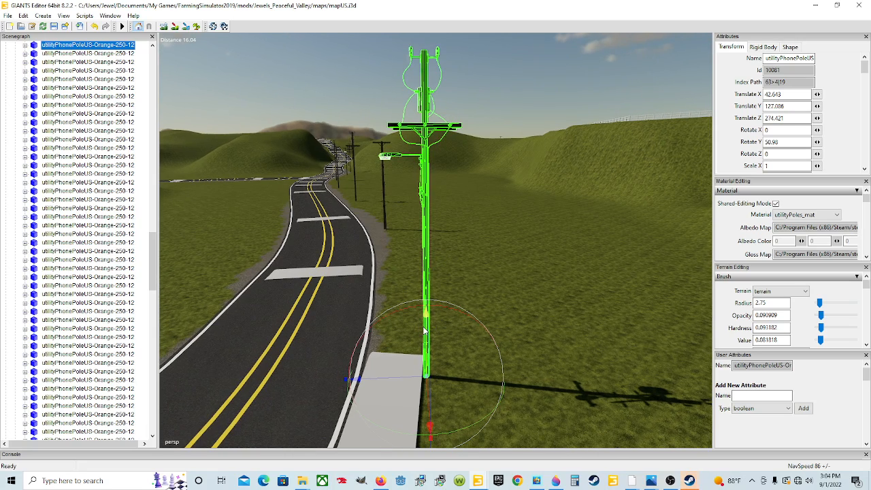
pyautogui.moveTo(423, 327)
pyautogui.mouseDown()
pyautogui.moveTo(423, 318)
pyautogui.moveTo(422, 328)
pyautogui.moveTo(390, 338)
pyautogui.moveTo(411, 371)
pyautogui.moveTo(497, 352)
pyautogui.moveTo(425, 349)
pyautogui.moveTo(409, 336)
pyautogui.mouseUp()
pyautogui.scroll(-5, 442, 341)
pyautogui.scroll(5, 390, 338)
pyautogui.scroll(-5, 498, 352)
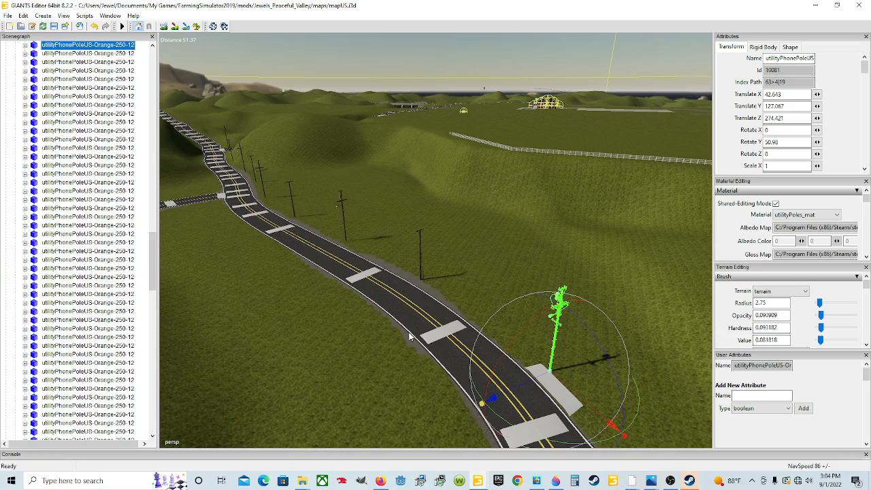
# Duplicate the last transition pole and move the copy beyond the concrete pad to about X 58.37, Y 126.88, Z 258.06.
pyautogui.keyDown('alt'); pyautogui.moveTo(410, 336); pyautogui.dragTo(757, 333); pyautogui.keyUp('alt')
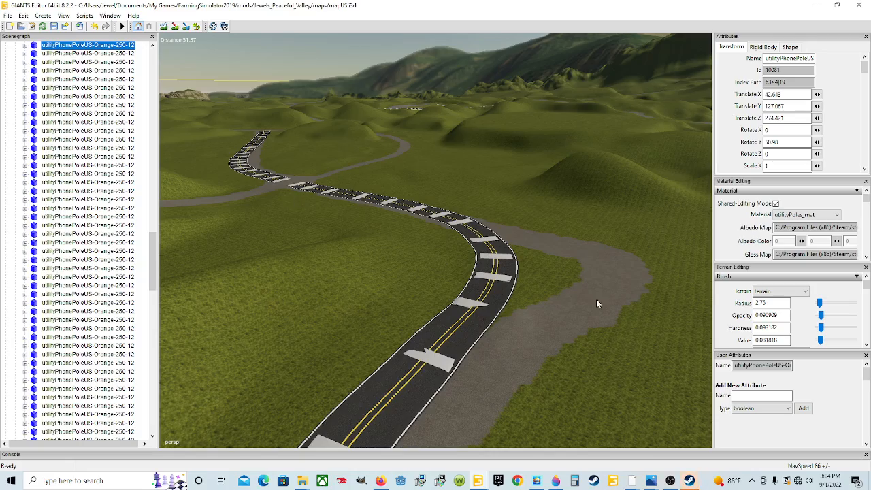
pyautogui.keyDown('alt'); pyautogui.moveTo(596, 299); pyautogui.dragTo(421, 287); pyautogui.keyUp('alt')
pyautogui.scroll(-5, 487, 321)
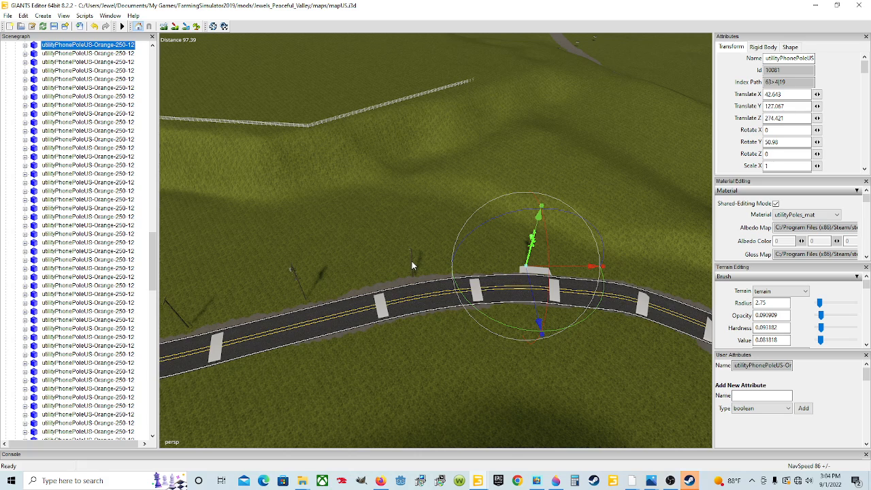
pyautogui.click(411, 261)
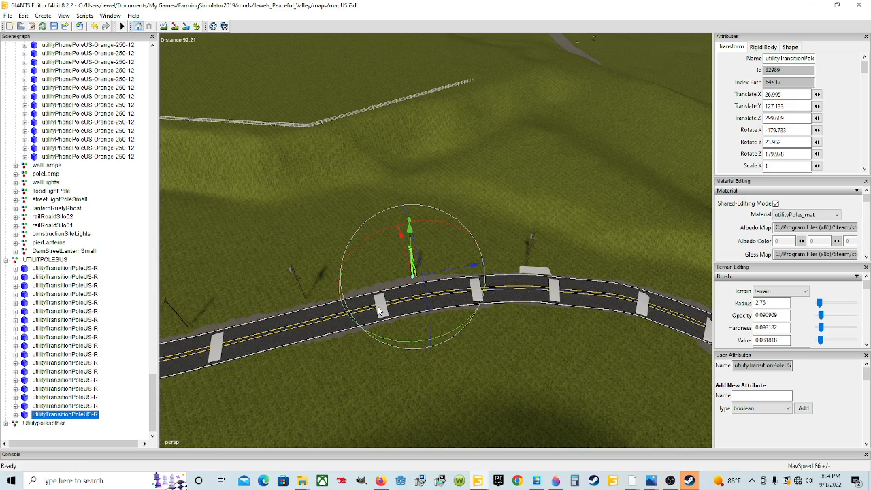
pyautogui.hotkey('ctrl', 'd')
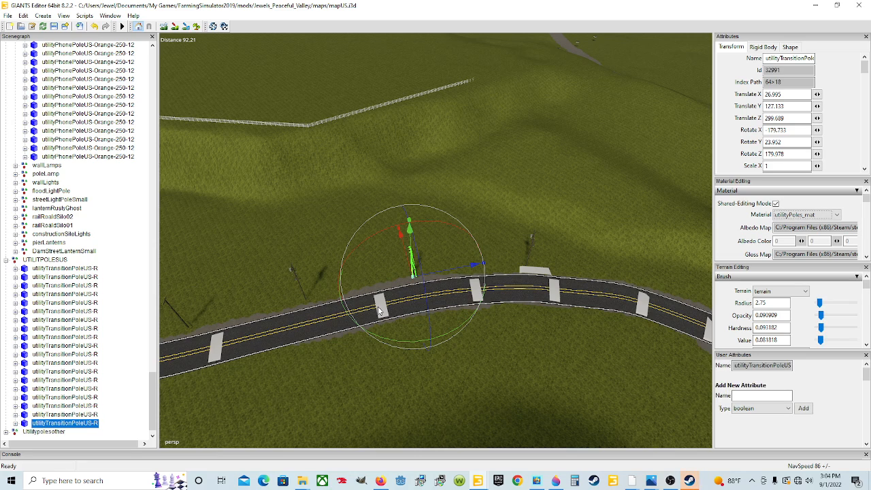
pyautogui.moveTo(455, 275); pyautogui.dragTo(603, 277)
# Shift the duplicated transition pole farther along the road to about X 61.09, Y 126.85, Z 252.43.
pyautogui.keyDown('alt'); pyautogui.moveTo(492, 351); pyautogui.dragTo(565, 336); pyautogui.keyUp('alt')
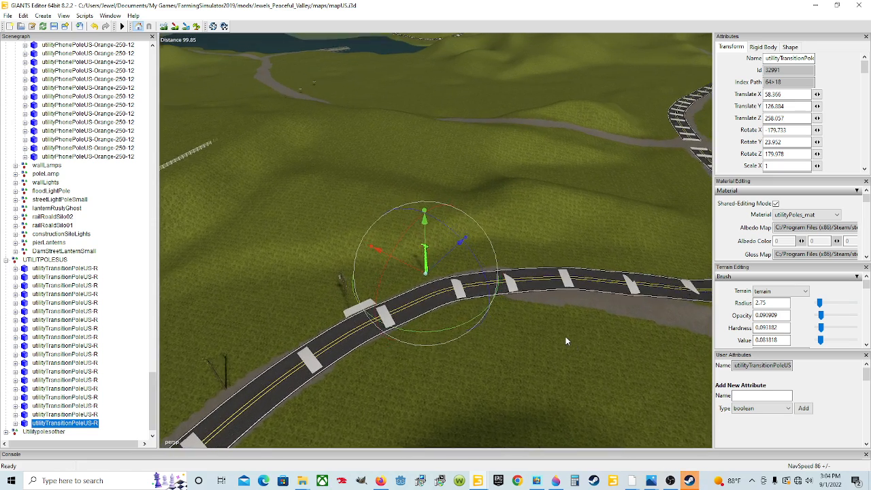
pyautogui.scroll(5, 565, 336)
pyautogui.keyDown('alt'); pyautogui.moveTo(512, 330); pyautogui.dragTo(456, 339); pyautogui.keyUp('alt')
pyautogui.scroll(-3, 455, 339)
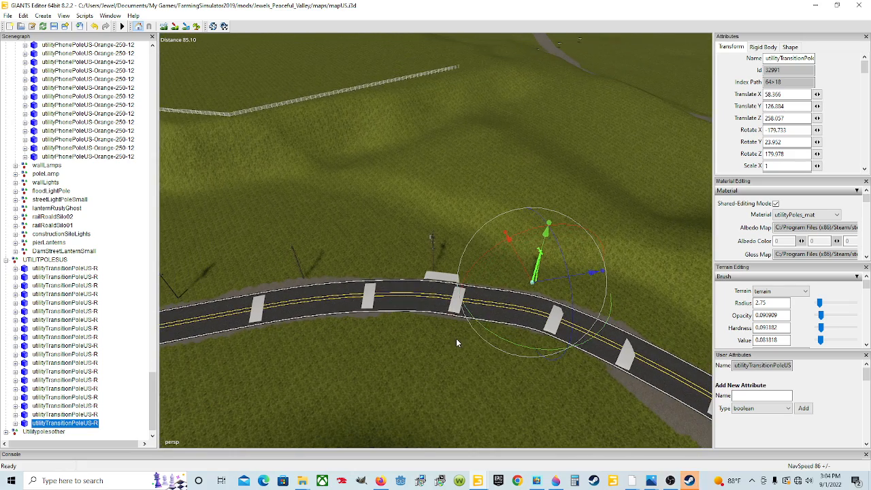
pyautogui.moveTo(553, 284); pyautogui.dragTo(568, 288)
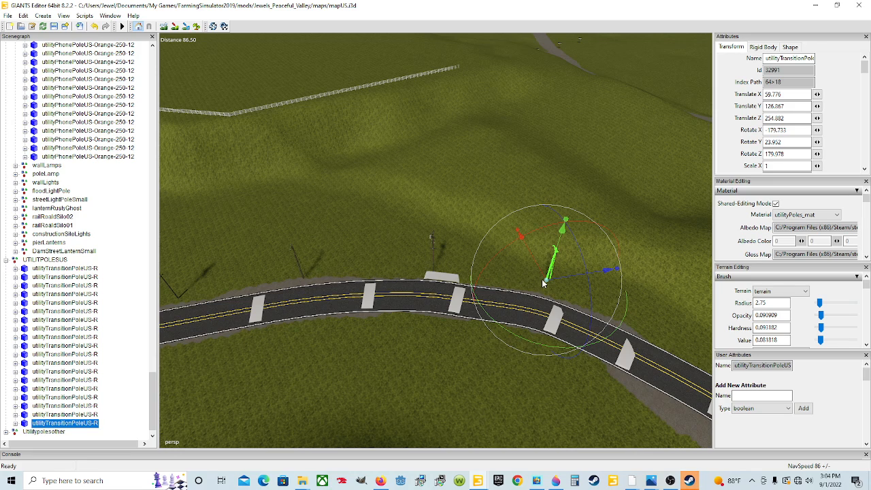
pyautogui.moveTo(560, 279); pyautogui.dragTo(563, 304)
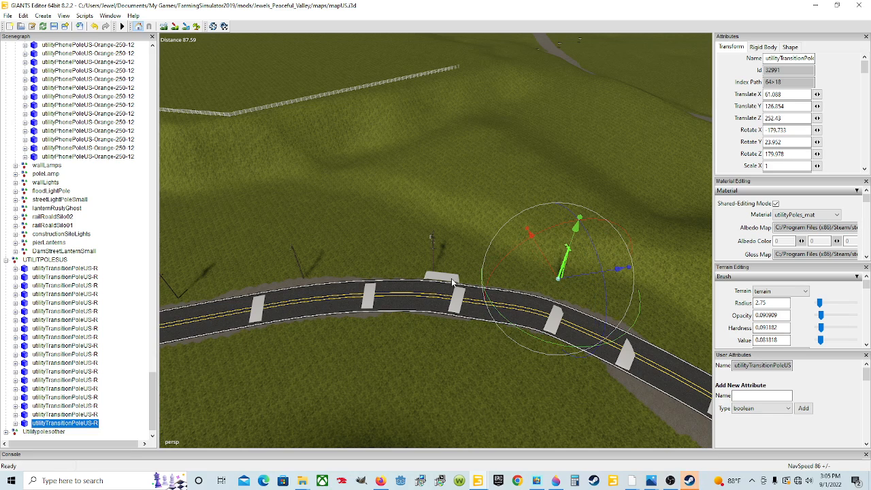
# Move the concrete pad along the road to the duplicated transition pole and turn it to about Rotate Y 65.47.
pyautogui.moveTo(451, 278); pyautogui.dragTo(577, 281)
pyautogui.keyDown('alt'); pyautogui.moveTo(379, 381); pyautogui.dragTo(108, 264); pyautogui.keyUp('alt')
pyautogui.scroll(2, 464, 356)
pyautogui.scroll(2, 442, 357)
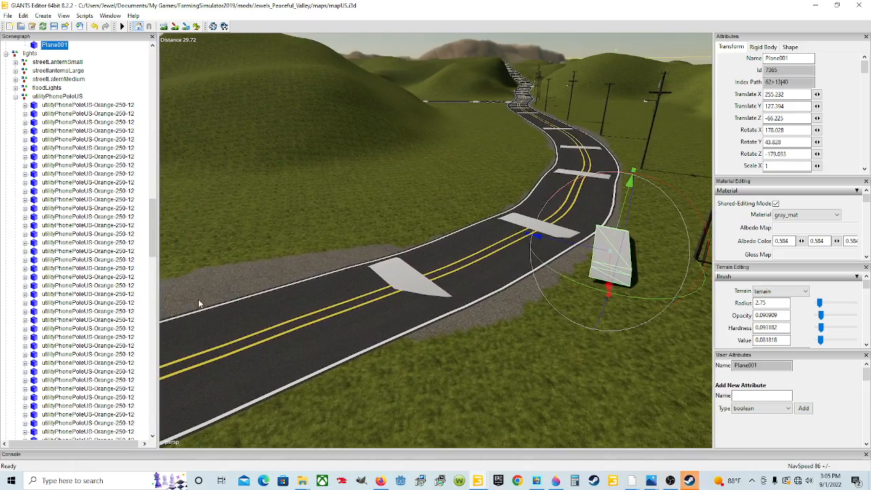
pyautogui.keyDown('alt'); pyautogui.moveTo(200, 303); pyautogui.dragTo(512, 389); pyautogui.keyUp('alt')
pyautogui.scroll(4, 330, 364)
pyautogui.scroll(-2, 332, 371)
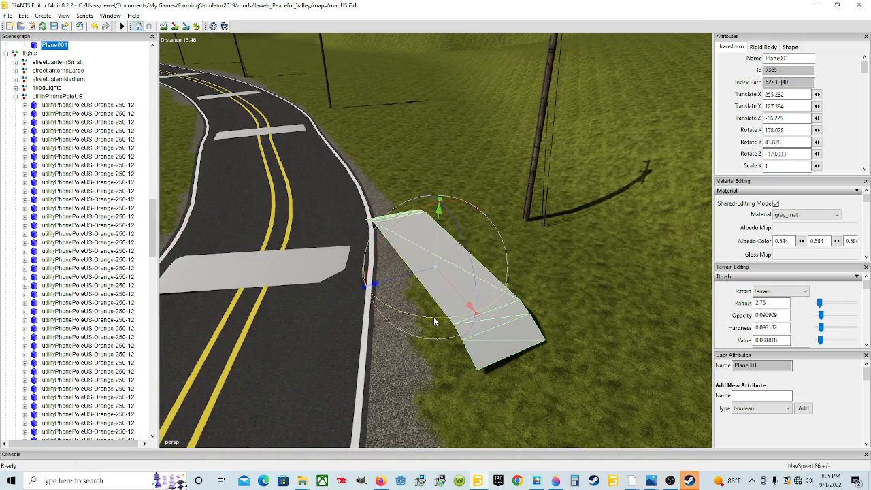
pyautogui.moveTo(434, 316); pyautogui.dragTo(391, 326)
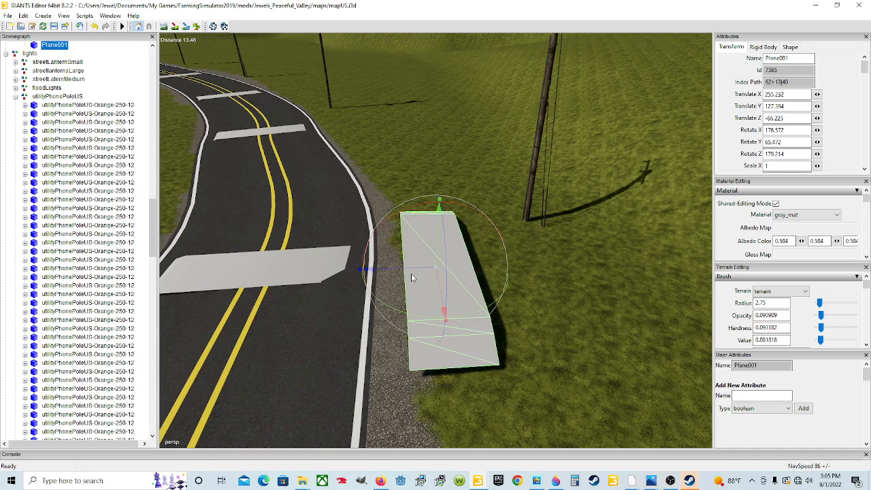
# Fit the concrete pad against the road's edge at about X 256.12, Y 126.62, Z -66.63, and tilt it to about Rotate X -179.19.
pyautogui.moveTo(417, 266); pyautogui.dragTo(391, 284)
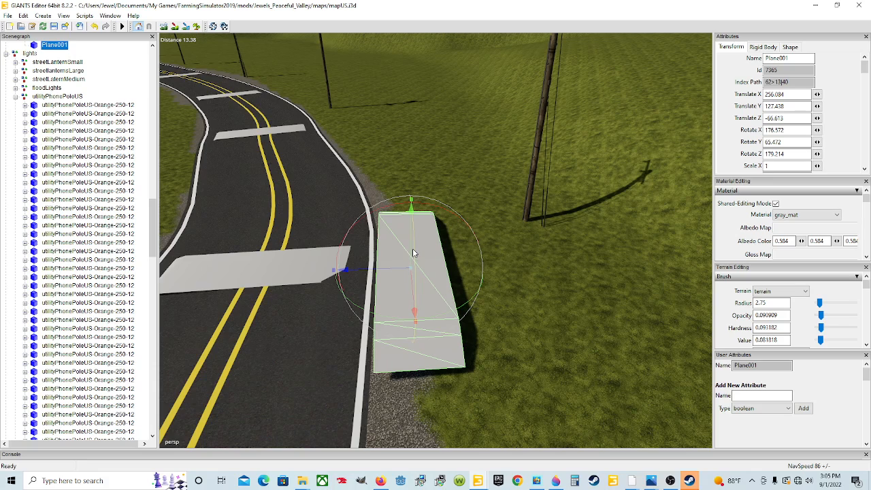
pyautogui.moveTo(410, 254); pyautogui.dragTo(413, 276)
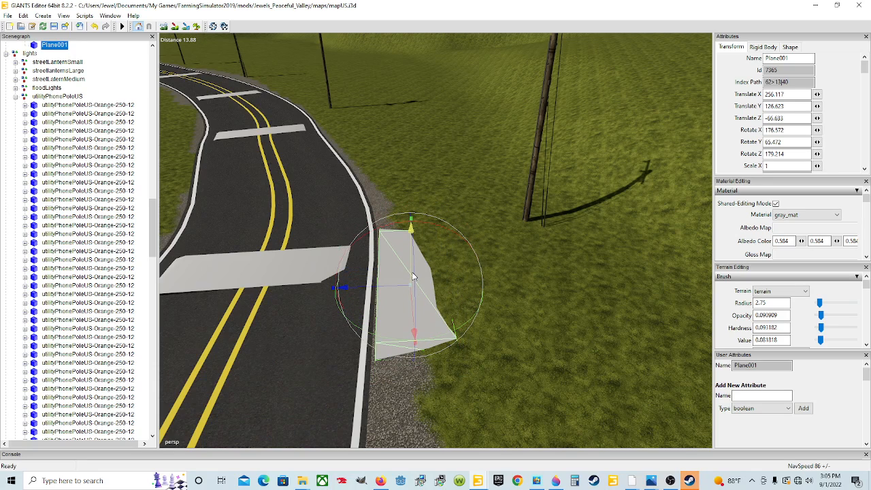
pyautogui.moveTo(391, 224); pyautogui.dragTo(385, 226)
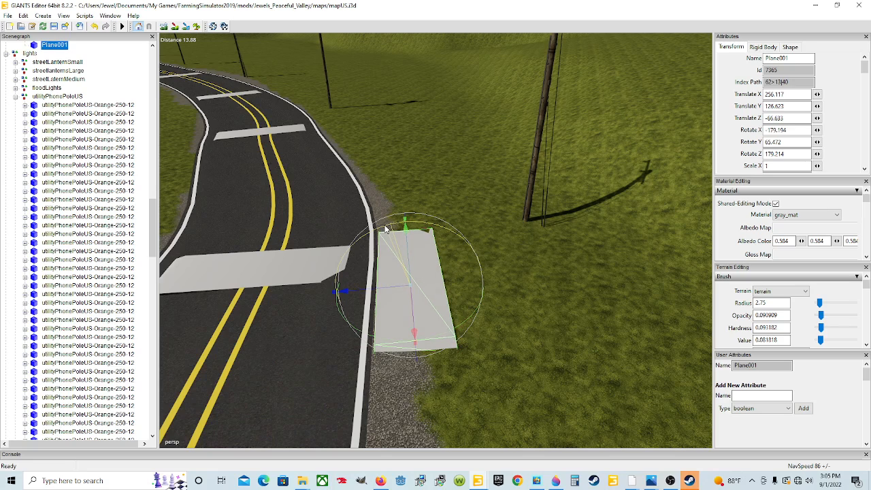
# Move the duplicated transition pole to the concrete pad's grass-side edge at about X 66.30, Y 126.85, Z 254.75.
pyautogui.keyDown('alt'); pyautogui.moveTo(309, 340); pyautogui.dragTo(340, 318); pyautogui.keyUp('alt')
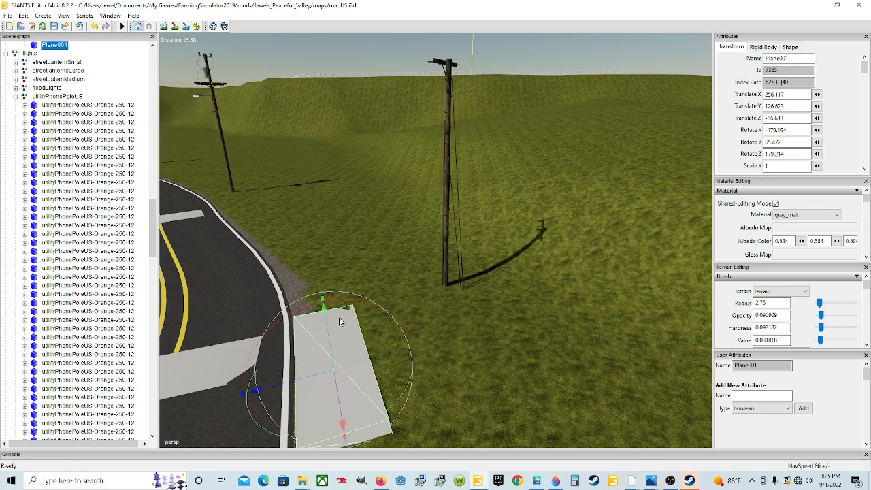
pyautogui.click(447, 261)
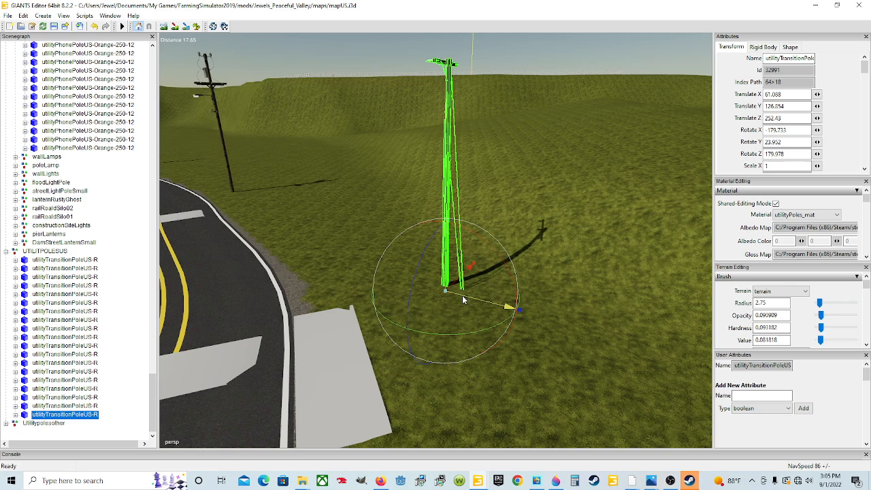
pyautogui.moveTo(462, 299); pyautogui.dragTo(339, 353)
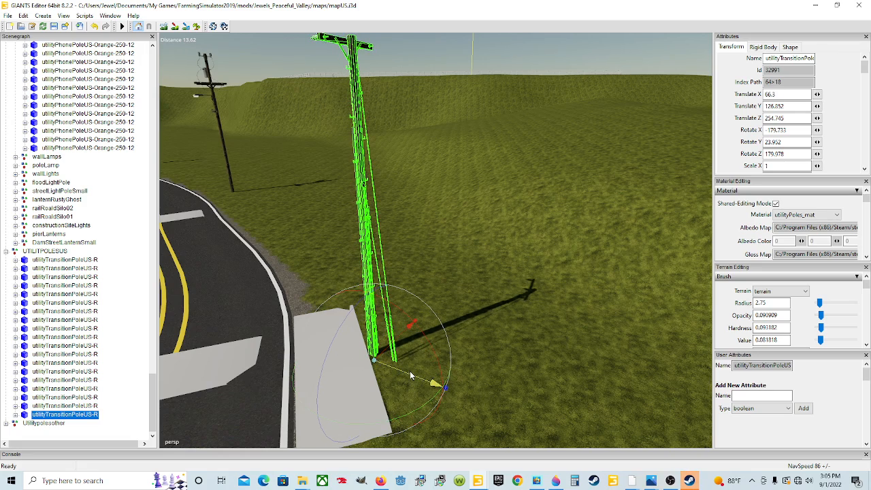
pyautogui.scroll(5, 410, 370)
pyautogui.moveTo(383, 396); pyautogui.dragTo(442, 347, button='middle')
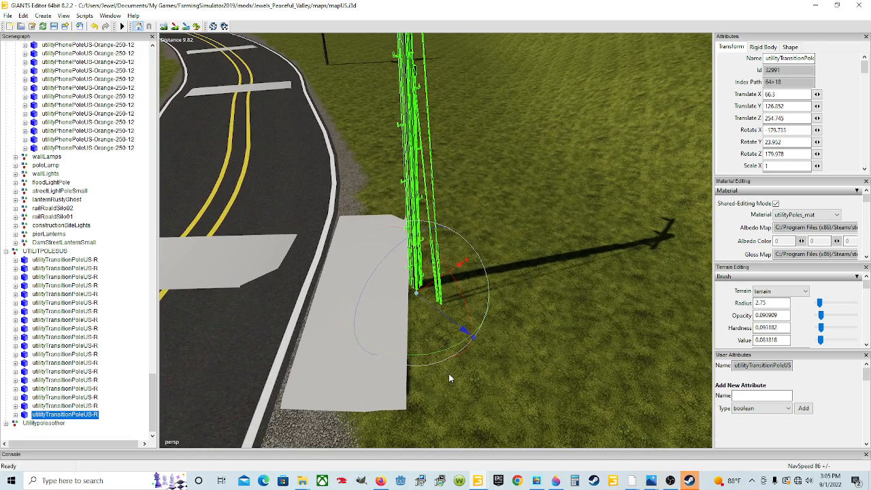
# Turn the transition pole beside the pad to about Rotate Y 53.56 to line up its crossarm with the pole line.
pyautogui.click(426, 348)
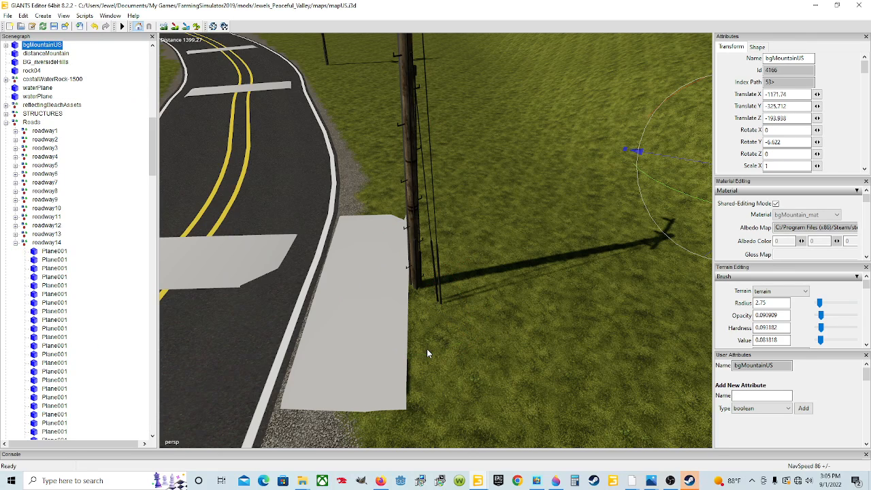
pyautogui.click(413, 266)
pyautogui.moveTo(438, 354); pyautogui.dragTo(358, 327)
pyautogui.scroll(-5, 401, 349)
pyautogui.scroll(3, 408, 321)
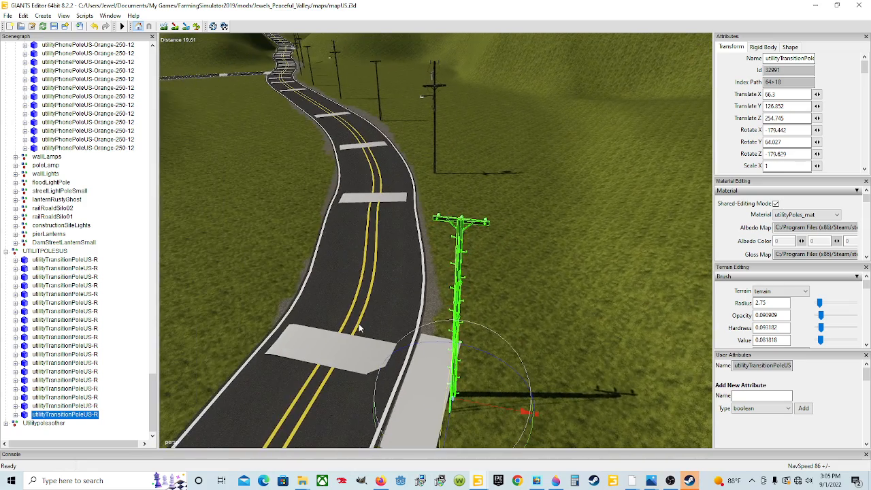
pyautogui.scroll(-2, 358, 326)
pyautogui.moveTo(456, 402)
pyautogui.mouseDown()
pyautogui.moveTo(476, 416)
pyautogui.moveTo(444, 410)
pyautogui.mouseUp()
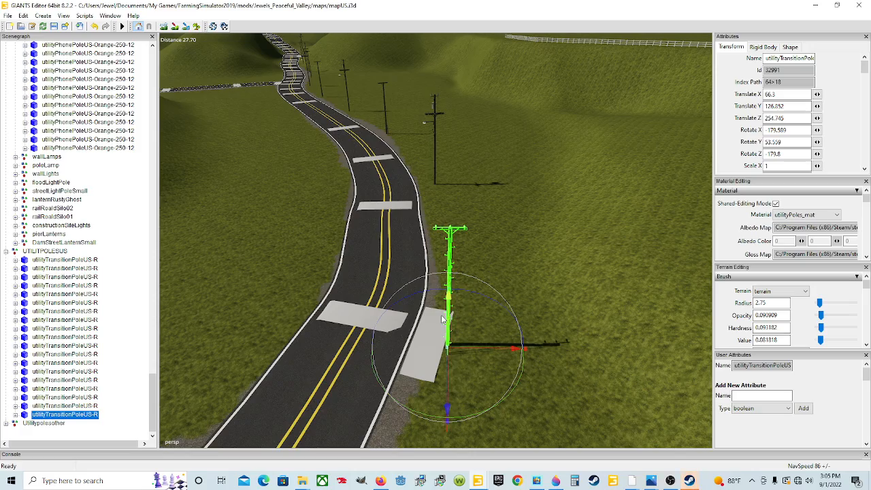
# Take the phone pole listed after the last placed one and place it farther along the curve, at about X 95.93, Y 127.07, Z 244.75.
pyautogui.keyDown('alt'); pyautogui.moveTo(445, 322); pyautogui.dragTo(407, 318); pyautogui.keyUp('alt')
pyautogui.scroll(3, 406, 315)
pyautogui.keyDown('alt'); pyautogui.moveTo(379, 293); pyautogui.dragTo(527, 311); pyautogui.keyUp('alt')
pyautogui.scroll(-8, 636, 310)
pyautogui.scroll(-2, 527, 311)
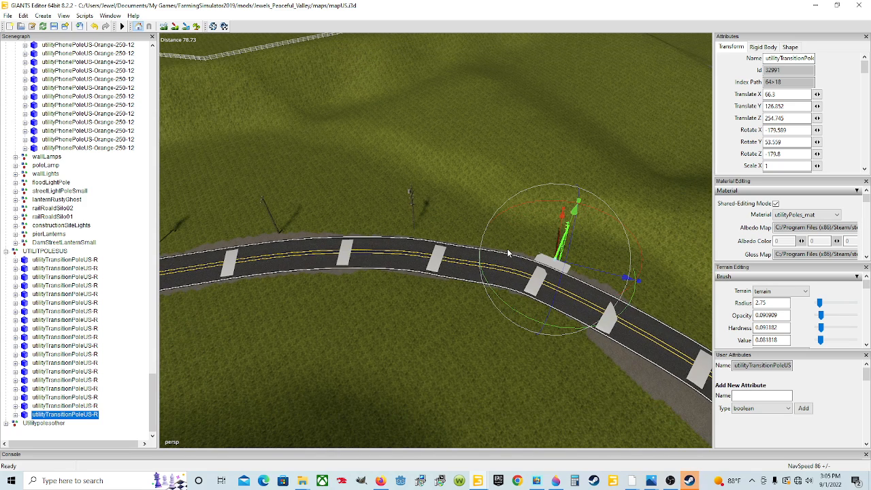
pyautogui.keyDown('alt'); pyautogui.moveTo(514, 298); pyautogui.dragTo(561, 313); pyautogui.keyUp('alt')
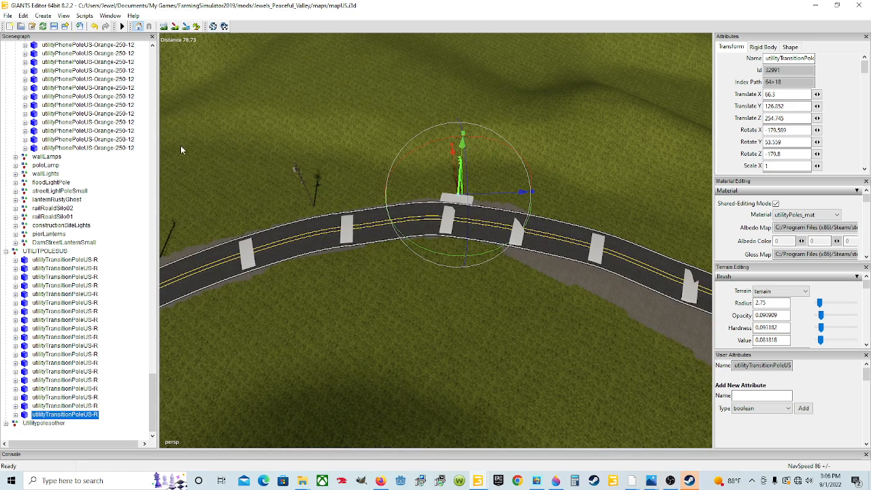
pyautogui.click(293, 165)
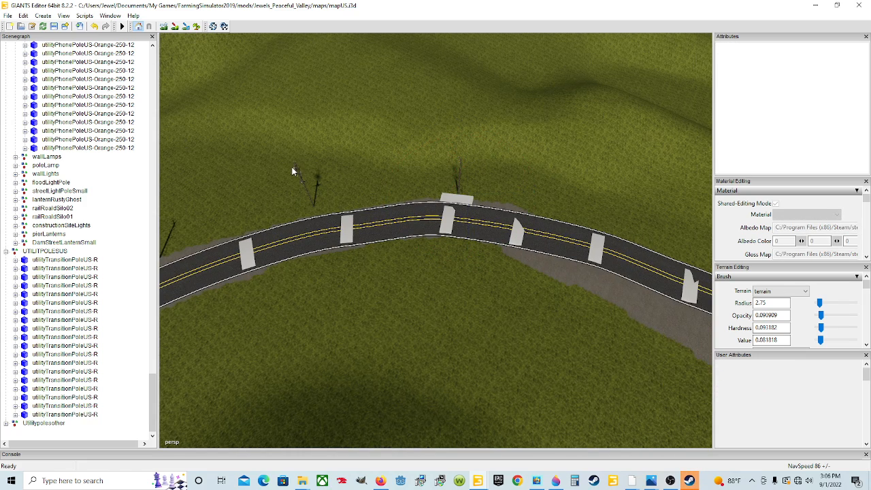
pyautogui.click(80, 54)
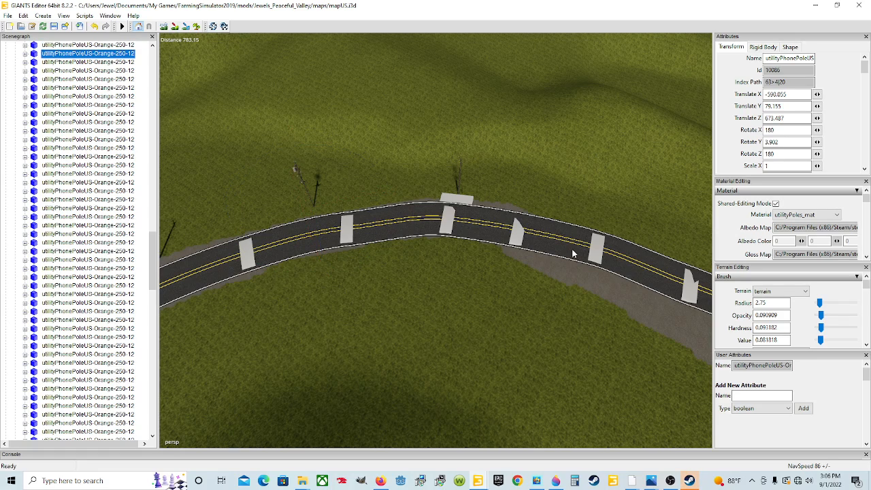
pyautogui.hotkey('ctrl', 'b')
pyautogui.hotkey('ctrl', 'b')
pyautogui.click(607, 223)
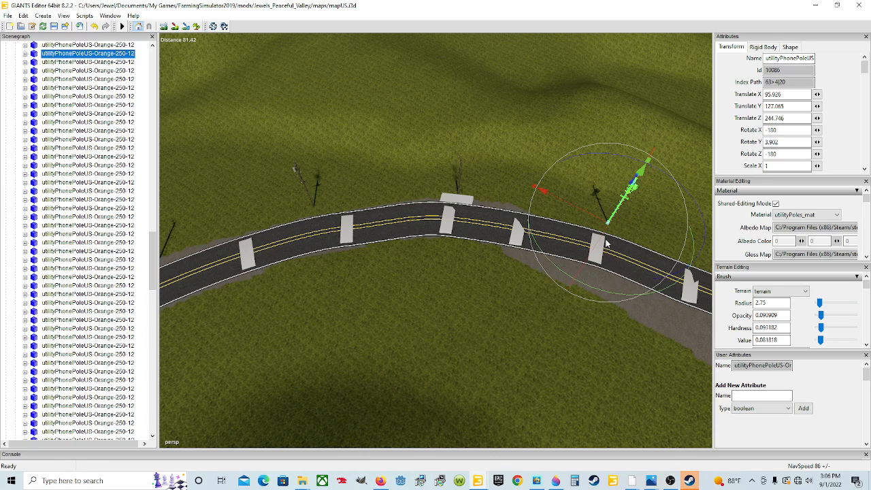
pyautogui.moveTo(582, 256); pyautogui.dragTo(425, 140, button='middle')
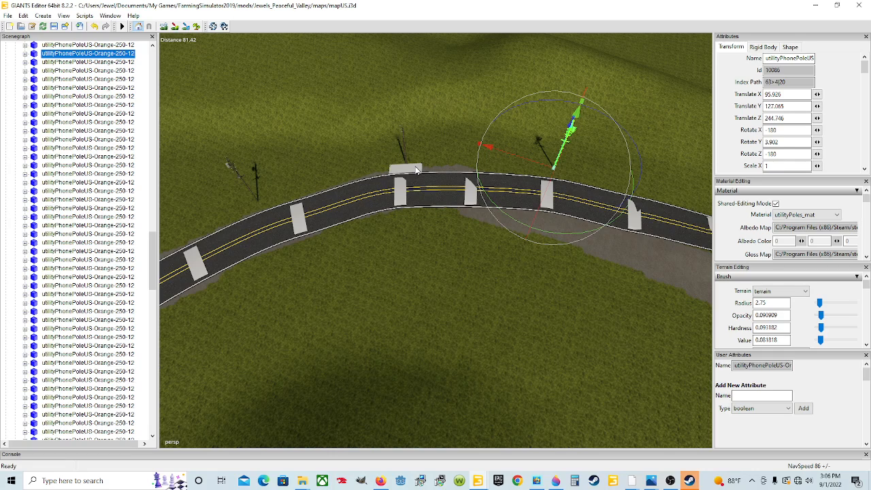
# Move the concrete pad beside the newly placed phone pole, at about X 245.83, Y 126.72, Z -96.60, and turn it to about Rotate Y 80.33.
pyautogui.click(417, 170)
pyautogui.moveTo(417, 170); pyautogui.dragTo(568, 141)
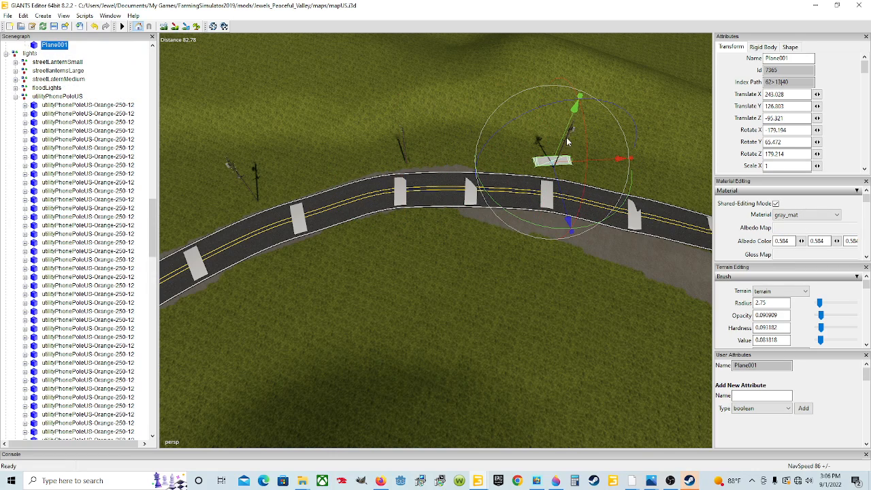
pyautogui.moveTo(564, 196); pyautogui.dragTo(529, 248)
pyautogui.scroll(4, 529, 249)
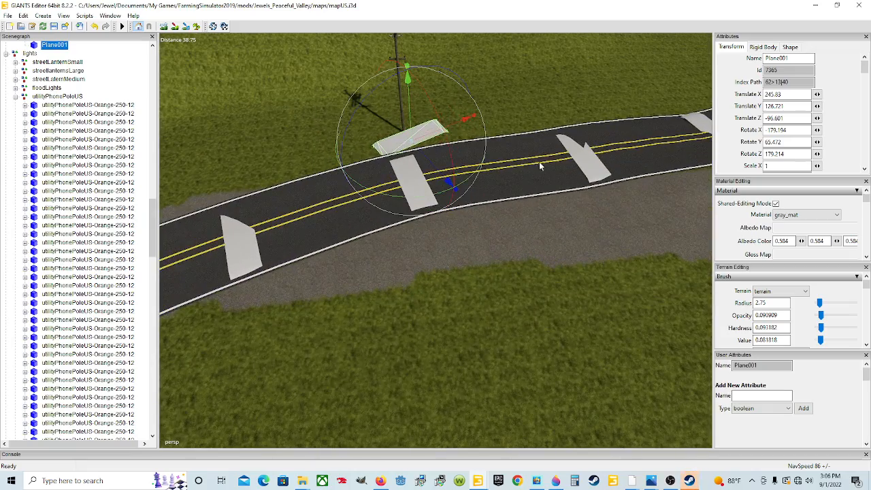
pyautogui.keyDown('alt'); pyautogui.moveTo(539, 163); pyautogui.dragTo(201, 330); pyautogui.keyUp('alt')
pyautogui.scroll(5, 504, 291)
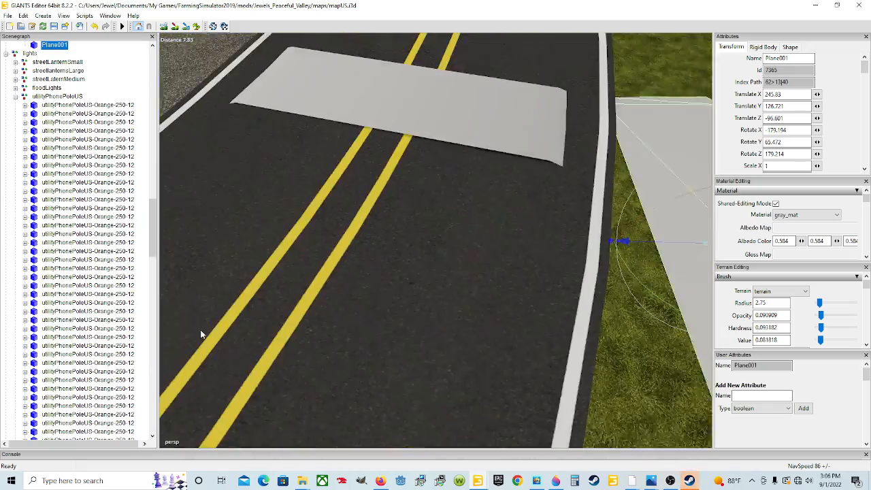
pyautogui.scroll(-5, 200, 331)
pyautogui.keyDown('alt'); pyautogui.moveTo(278, 312); pyautogui.dragTo(389, 317); pyautogui.keyUp('alt')
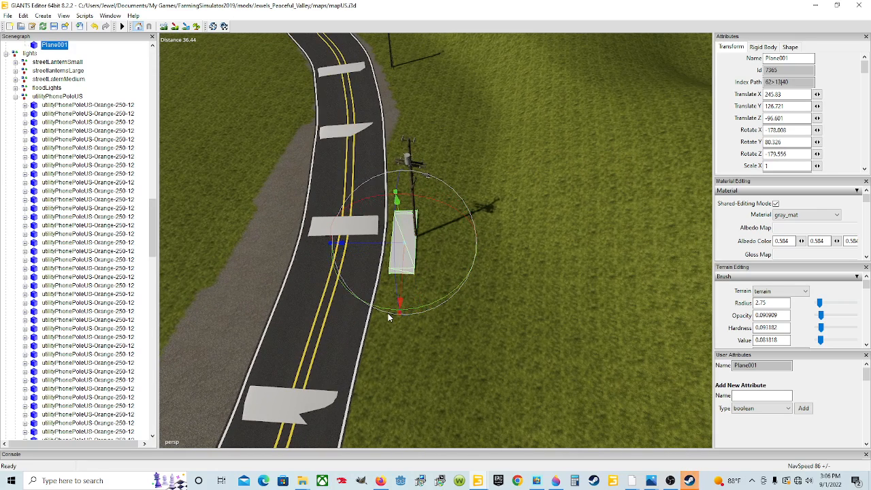
# Fit the concrete pad against the road's edge line at about X 246.36, Y 126.71, Z -96.69.
pyautogui.moveTo(376, 243); pyautogui.dragTo(371, 245)
pyautogui.keyDown('alt'); pyautogui.moveTo(389, 274); pyautogui.dragTo(366, 302); pyautogui.keyUp('alt')
pyautogui.scroll(3, 344, 312)
pyautogui.scroll(3, 323, 263)
pyautogui.scroll(-3, 366, 302)
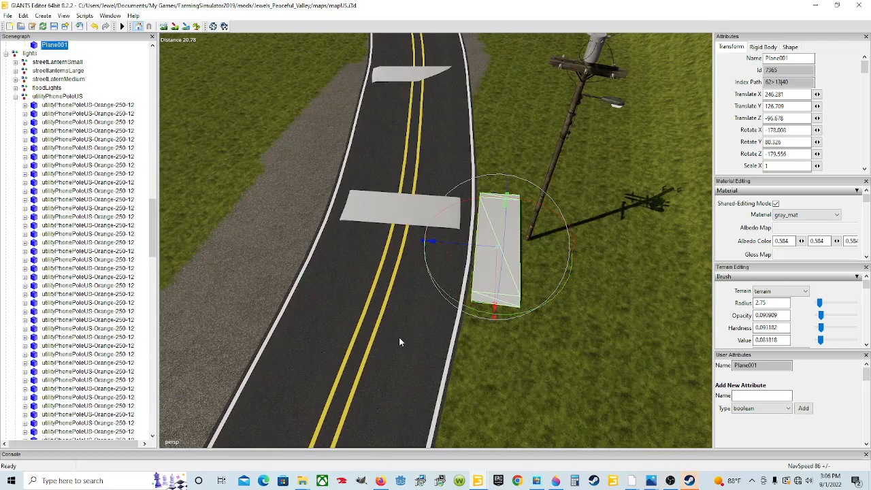
pyautogui.keyDown('alt'); pyautogui.moveTo(398, 337); pyautogui.dragTo(440, 296); pyautogui.keyUp('alt')
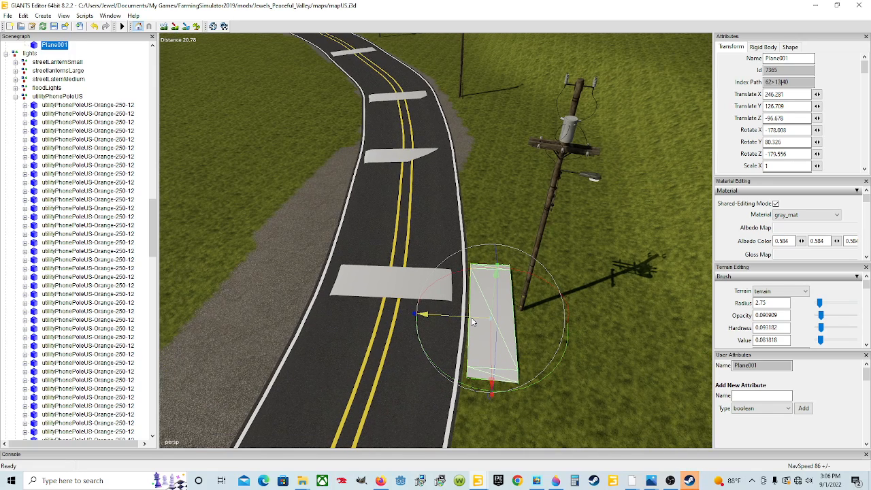
pyautogui.moveTo(474, 322); pyautogui.dragTo(470, 323)
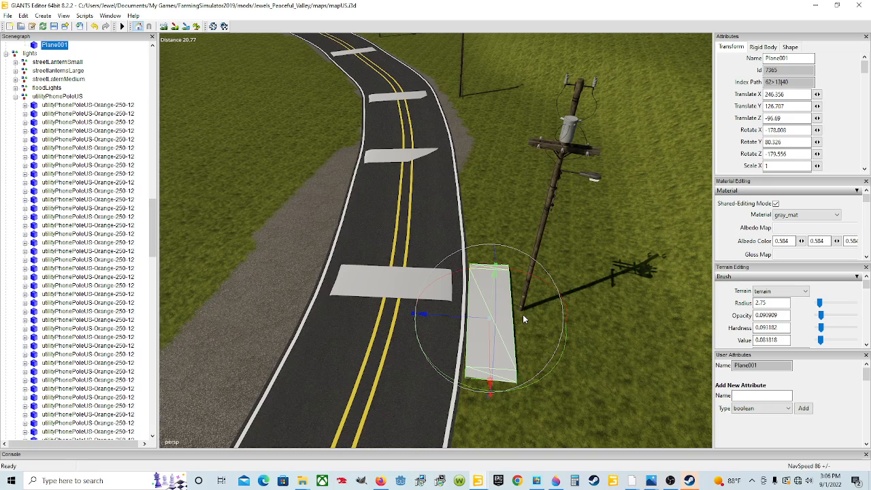
# Move the phone pole to the pad's grass-side edge at about X 95.90, Z 245.09, and turn it to about Rotate Y 10.36.
pyautogui.click(535, 244)
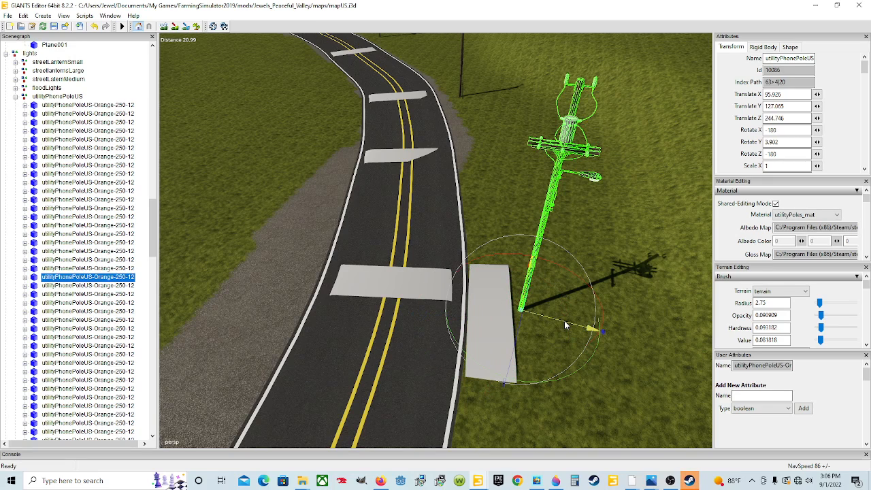
pyautogui.moveTo(564, 320); pyautogui.dragTo(557, 323)
pyautogui.keyDown('alt'); pyautogui.moveTo(415, 356); pyautogui.dragTo(364, 198); pyautogui.keyUp('alt')
pyautogui.scroll(4, 464, 360)
pyautogui.scroll(-5, 413, 358)
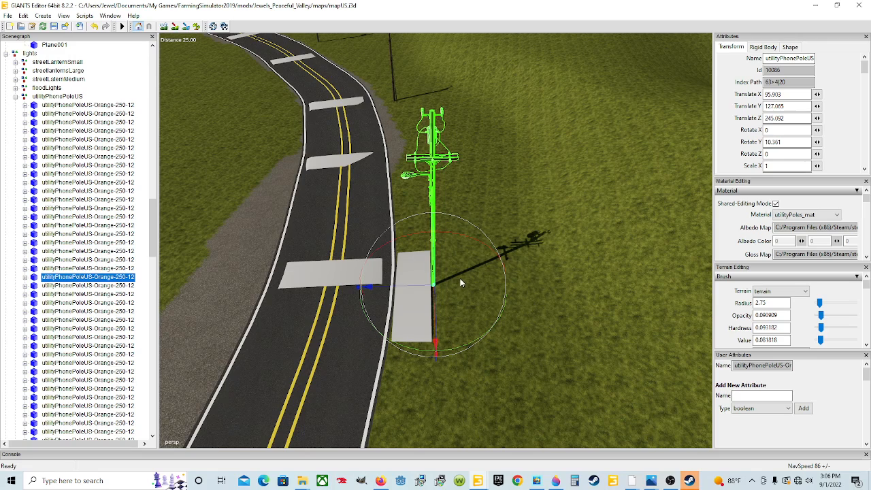
pyautogui.keyDown('alt'); pyautogui.moveTo(460, 279); pyautogui.dragTo(457, 256); pyautogui.keyUp('alt')
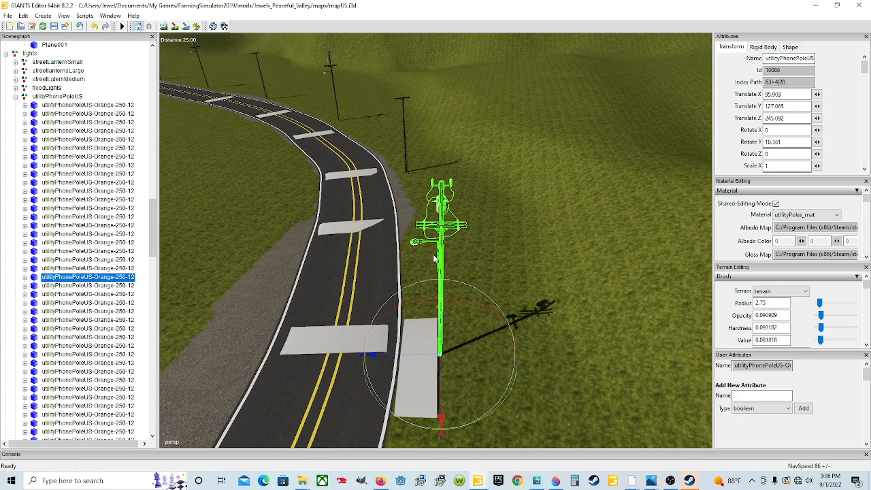
pyautogui.keyDown('alt'); pyautogui.moveTo(446, 246); pyautogui.dragTo(479, 265); pyautogui.keyUp('alt')
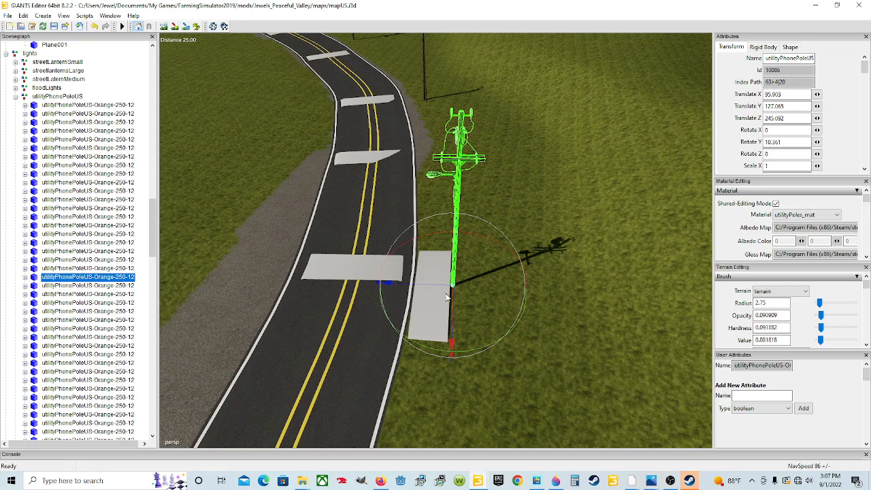
# Raise the phone pole to about Translate Y 127.13 and turn it to about Rotate Y 11.65.
pyautogui.keyDown('alt'); pyautogui.moveTo(484, 303); pyautogui.dragTo(381, 310); pyautogui.keyUp('alt')
pyautogui.scroll(4, 526, 270)
pyautogui.scroll(-6, 404, 318)
pyautogui.scroll(5, 399, 301)
pyautogui.scroll(-4, 398, 302)
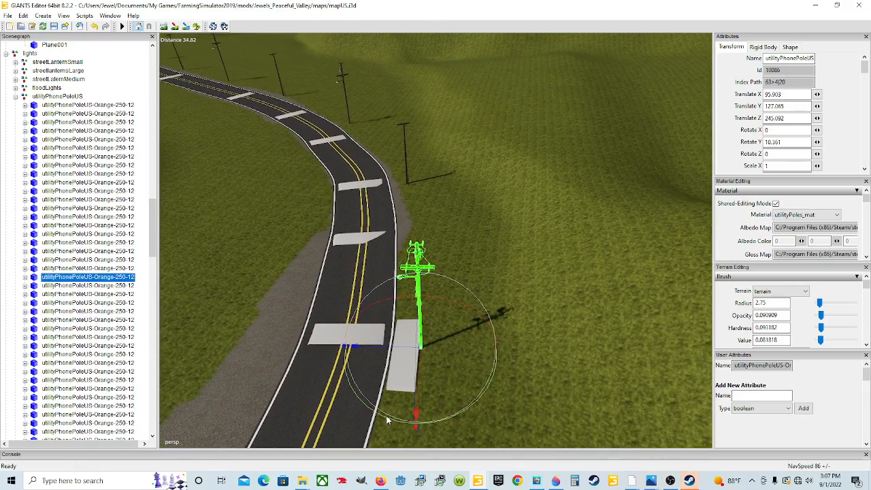
pyautogui.moveTo(384, 421); pyautogui.dragTo(333, 306)
pyautogui.scroll(1, 388, 406)
pyautogui.scroll(3, 389, 406)
pyautogui.scroll(2, 453, 382)
pyautogui.moveTo(474, 277)
pyautogui.mouseDown()
pyautogui.moveTo(475, 262)
pyautogui.moveTo(475, 276)
pyautogui.mouseUp()
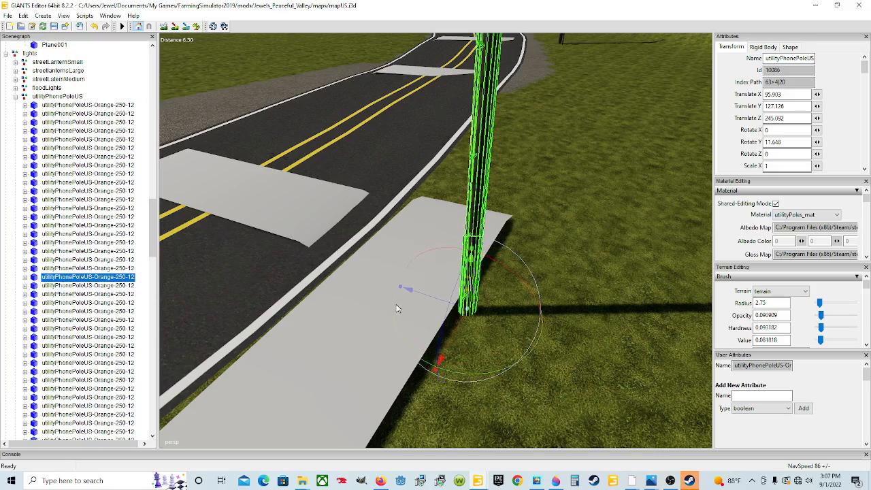
# Slide the phone pole farther along the road to about X 98.83, Z 244.49.
pyautogui.keyDown('alt'); pyautogui.moveTo(399, 306); pyautogui.dragTo(444, 311); pyautogui.keyUp('alt')
pyautogui.scroll(3, 358, 280)
pyautogui.scroll(-5, 519, 306)
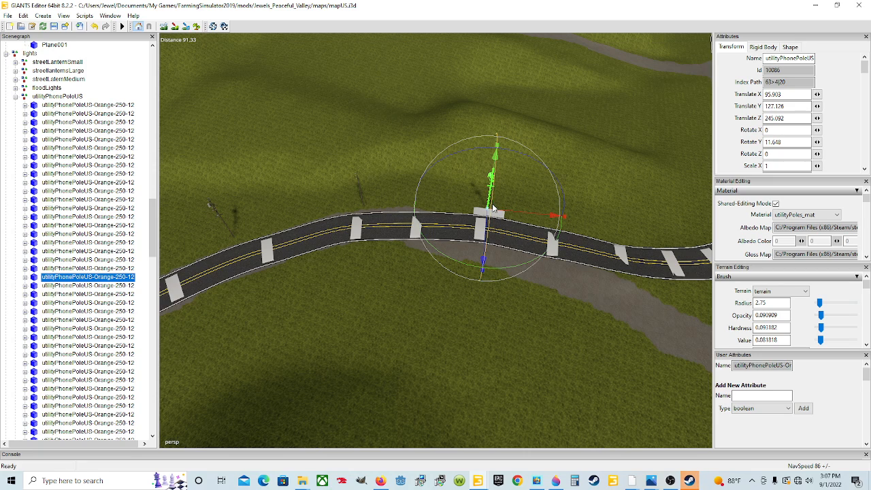
pyautogui.moveTo(501, 207); pyautogui.dragTo(509, 213)
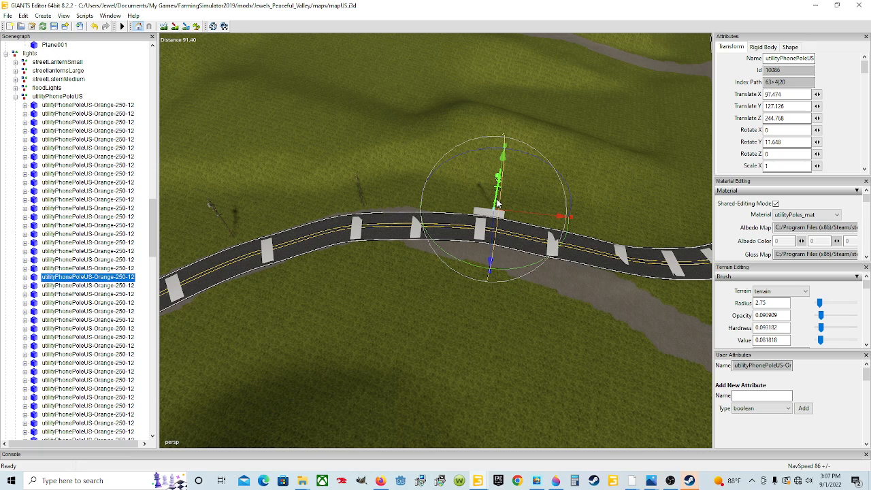
pyautogui.moveTo(524, 213); pyautogui.dragTo(530, 215)
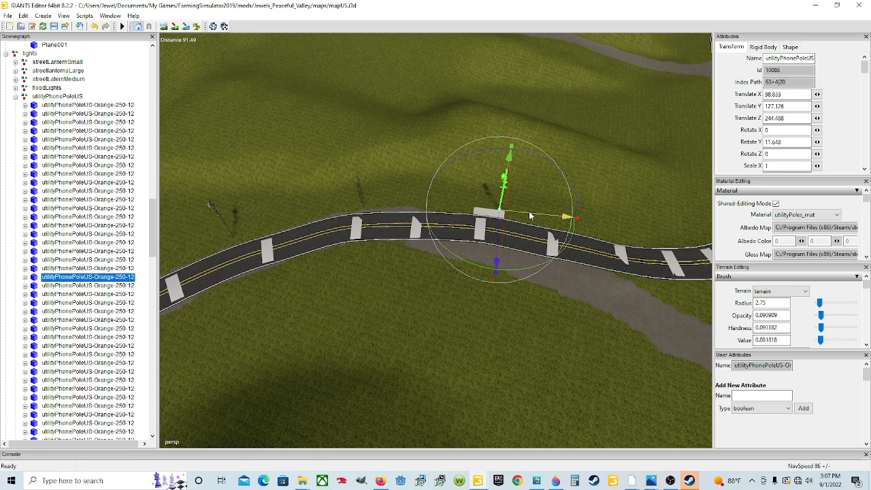
# Nudge the phone pole toward the concrete pad's grass-side edge, at about X 98.88, Z 244.69.
pyautogui.keyDown('alt'); pyautogui.moveTo(508, 339); pyautogui.dragTo(210, 390); pyautogui.keyUp('alt')
pyautogui.scroll(2, 454, 347)
pyautogui.keyDown('alt'); pyautogui.moveTo(667, 350); pyautogui.dragTo(526, 302); pyautogui.keyUp('alt')
pyautogui.scroll(3, 637, 352)
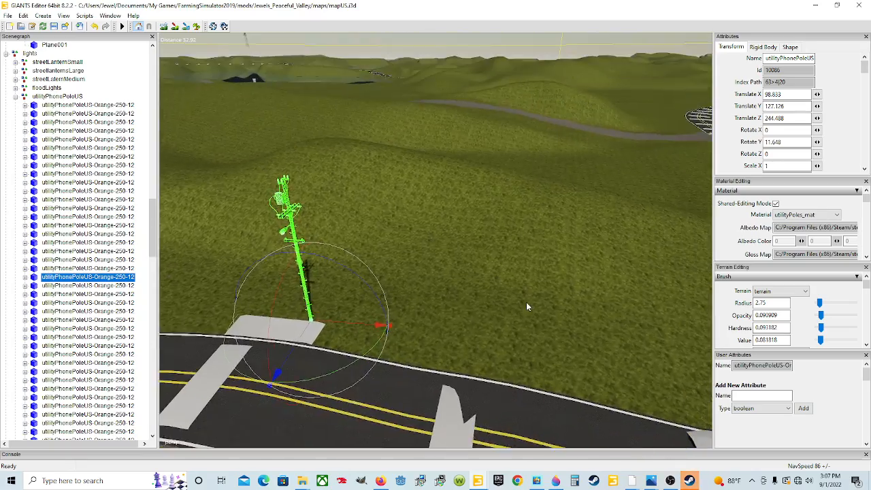
pyautogui.scroll(3, 465, 313)
pyautogui.keyDown('alt'); pyautogui.moveTo(464, 313); pyautogui.dragTo(327, 333); pyautogui.keyUp('alt')
pyautogui.scroll(3, 327, 333)
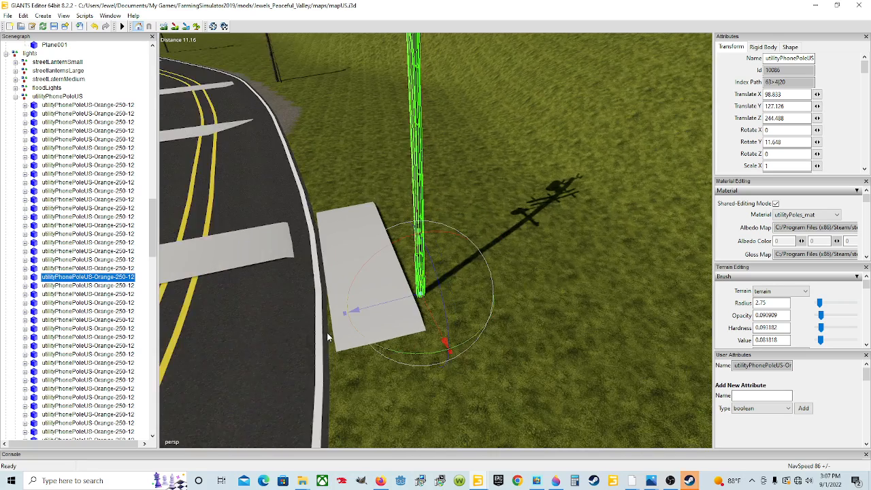
pyautogui.moveTo(392, 344); pyautogui.dragTo(386, 333)
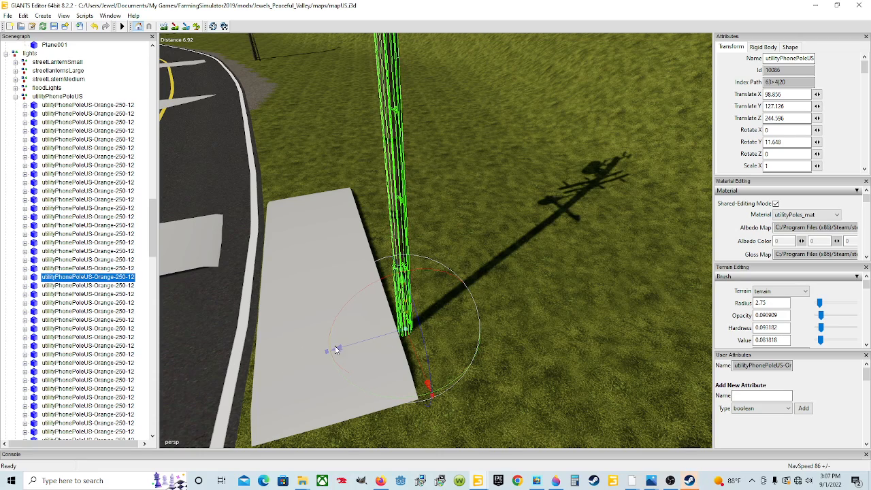
pyautogui.moveTo(335, 349); pyautogui.dragTo(349, 346)
pyautogui.scroll(-5, 350, 347)
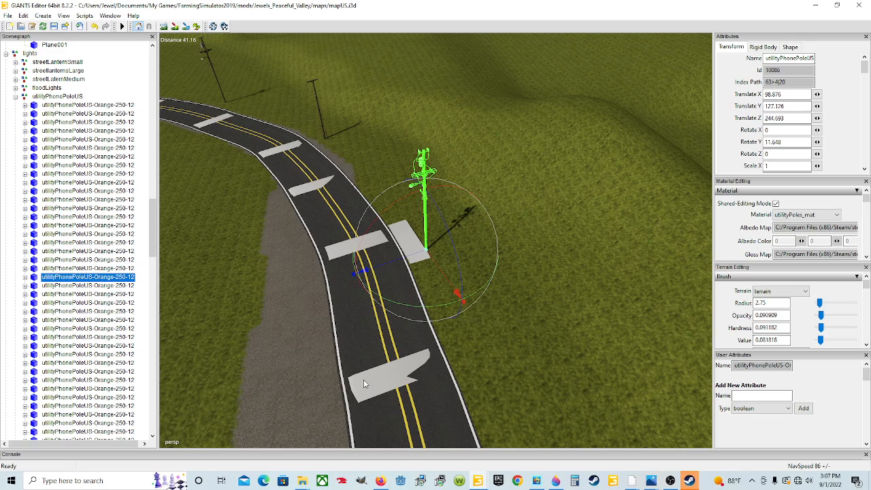
# Move the concrete pad down the road to about X 244.08, Y 126.36, Z -120.34, and turn it to about Rotate Y 86.95.
pyautogui.click(401, 253)
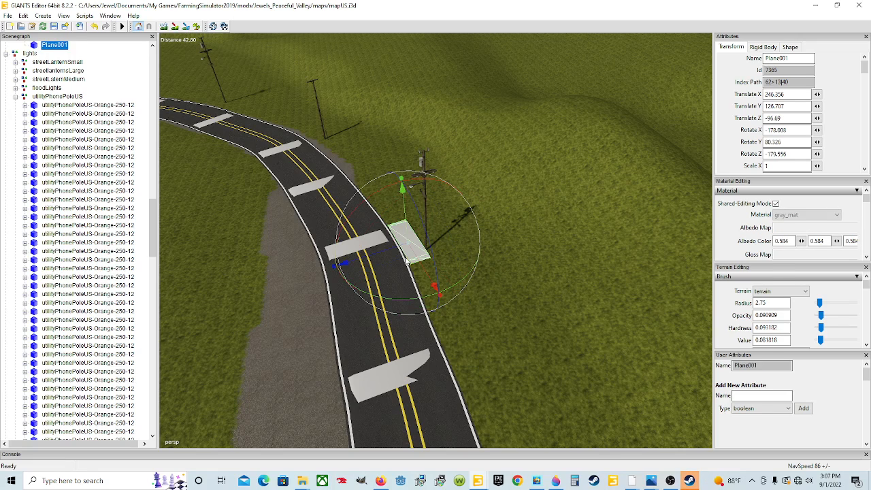
pyautogui.moveTo(423, 267); pyautogui.dragTo(570, 442)
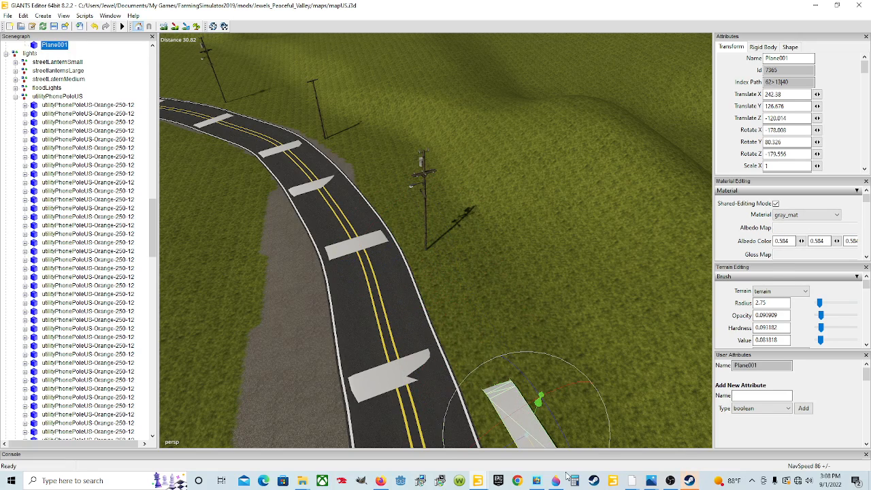
pyautogui.keyDown('alt'); pyautogui.moveTo(344, 319); pyautogui.dragTo(392, 256); pyautogui.keyUp('alt')
pyautogui.scroll(8, 562, 375)
pyautogui.scroll(4, 402, 238)
pyautogui.scroll(-8, 360, 250)
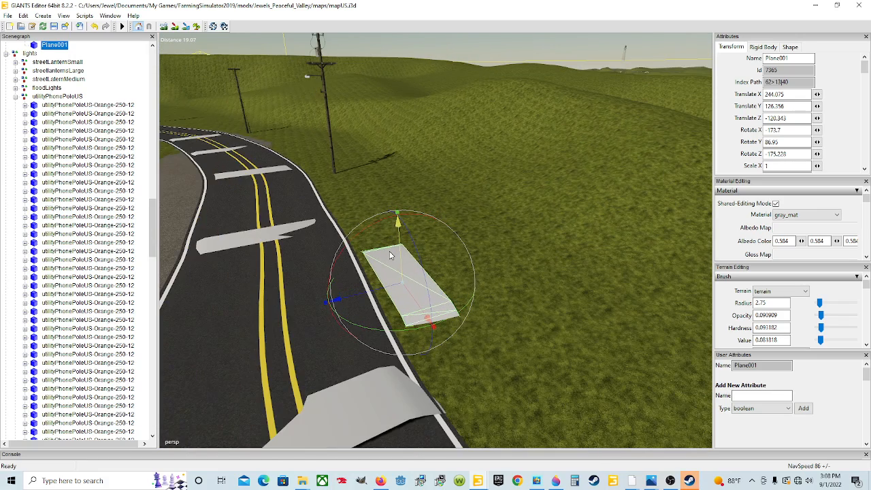
# Fit the concrete pad to the road's edge at about X 244.58, Z -120.37, and tilt it to about Rotate X -157.85, Rotate Z -157.83.
pyautogui.moveTo(379, 294); pyautogui.dragTo(377, 338)
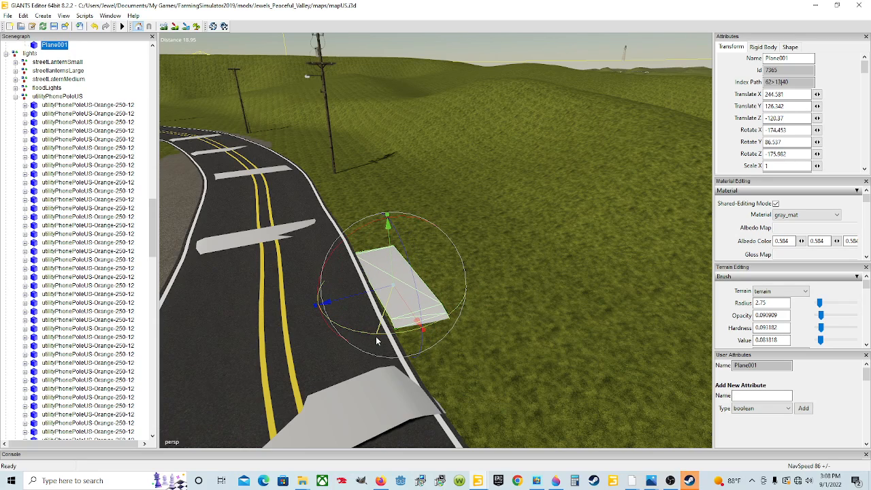
pyautogui.moveTo(414, 306); pyautogui.dragTo(356, 291)
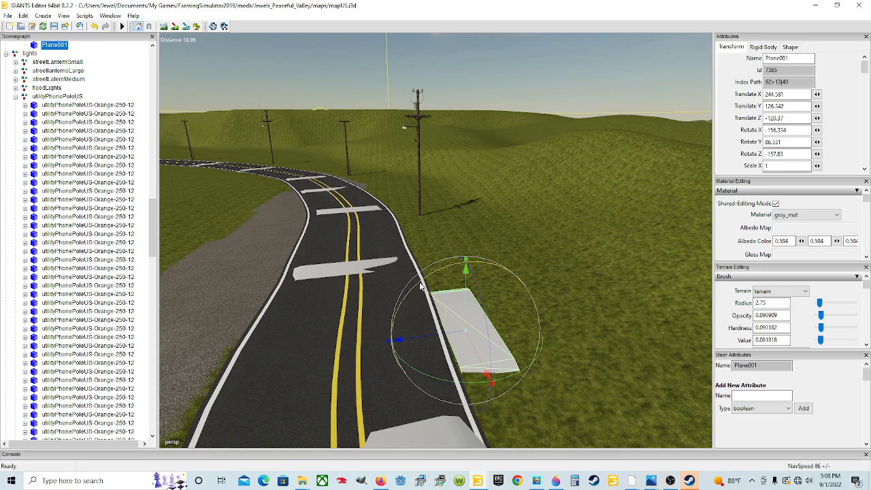
pyautogui.moveTo(418, 289); pyautogui.dragTo(530, 387)
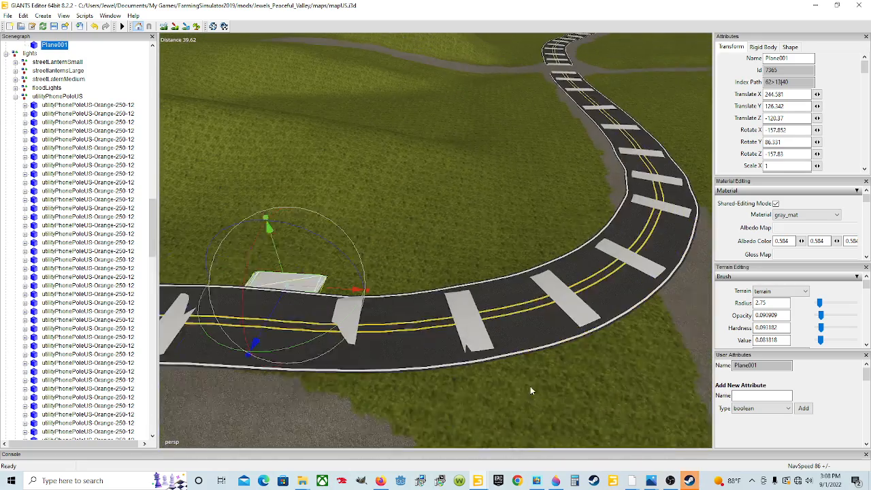
# Duplicate the last transition pole and place the copy on the grass side of the road, beyond the phone pole near the concrete pad.
pyautogui.scroll(-2, 529, 387)
pyautogui.keyDown('alt'); pyautogui.moveTo(506, 345); pyautogui.dragTo(427, 312); pyautogui.keyUp('alt')
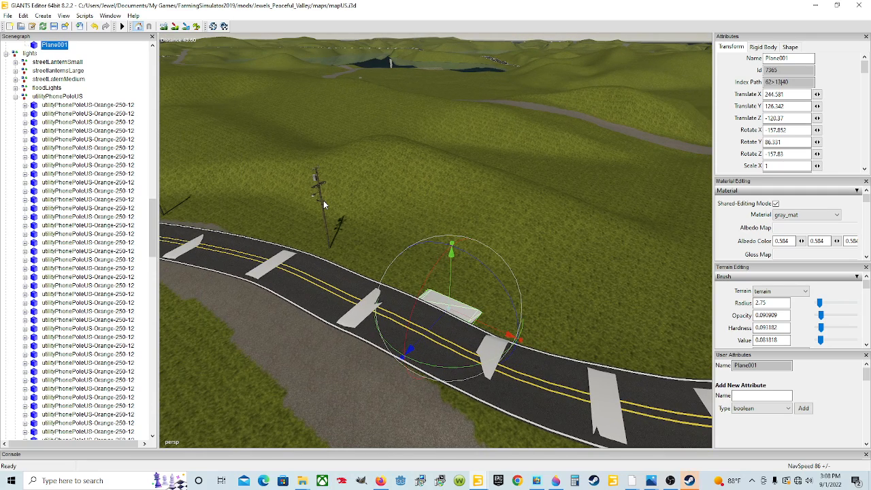
pyautogui.keyDown('alt'); pyautogui.moveTo(314, 188); pyautogui.dragTo(307, 240); pyautogui.keyUp('alt')
pyautogui.click(312, 227)
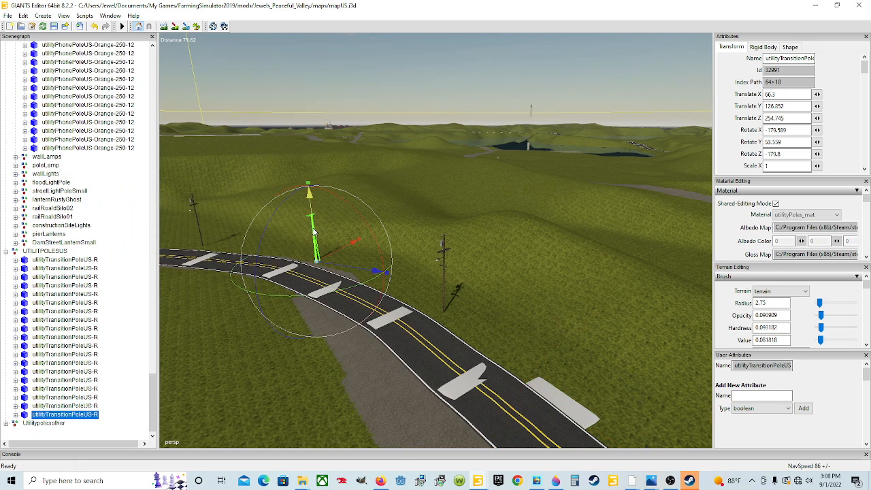
pyautogui.hotkey('ctrl', 'd')
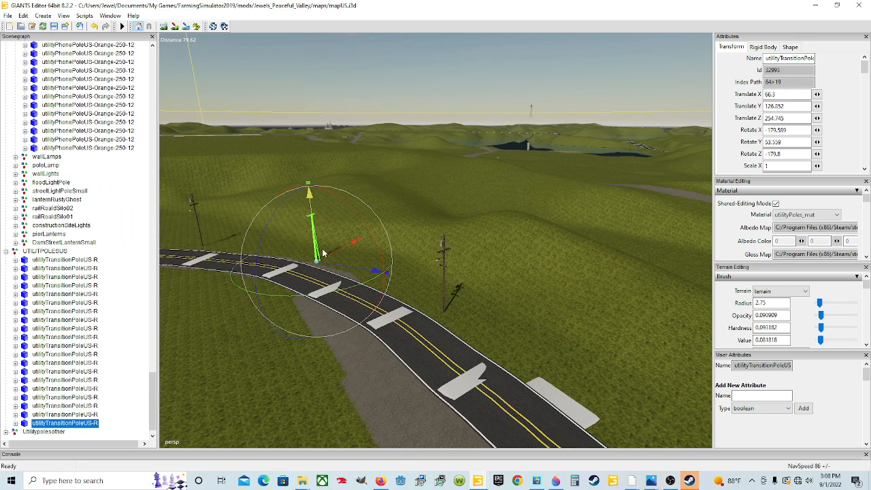
pyautogui.moveTo(317, 262); pyautogui.dragTo(644, 409)
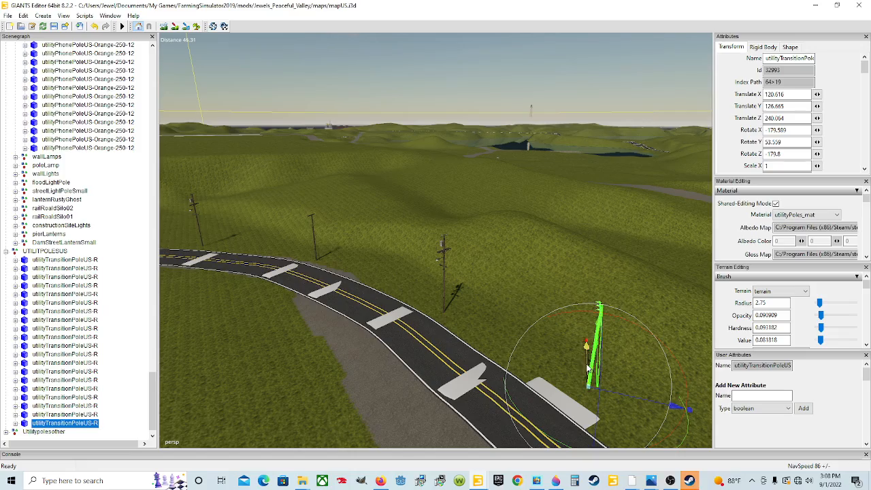
pyautogui.moveTo(586, 365); pyautogui.dragTo(676, 413)
pyautogui.scroll(-3, 490, 378)
pyautogui.scroll(-2, 548, 335)
pyautogui.scroll(-2, 547, 336)
pyautogui.keyDown('alt'); pyautogui.moveTo(299, 378); pyautogui.dragTo(282, 378); pyautogui.keyUp('alt')
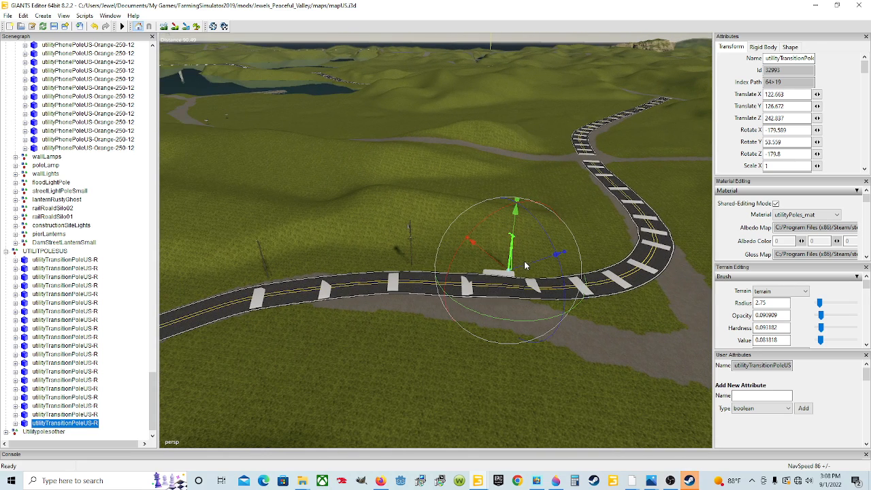
pyautogui.moveTo(556, 254); pyautogui.dragTo(571, 284)
# Move the concrete pad along to the new transition pole, at about X 243.51, Y 126.08, Z -131.04, turned to about Rotate Y 80.87.
pyautogui.click(500, 274)
pyautogui.keyDown('alt'); pyautogui.moveTo(527, 346); pyautogui.dragTo(319, 351); pyautogui.keyUp('alt')
pyautogui.scroll(7, 555, 350)
pyautogui.keyDown('alt'); pyautogui.moveTo(386, 327); pyautogui.dragTo(435, 400); pyautogui.keyUp('alt')
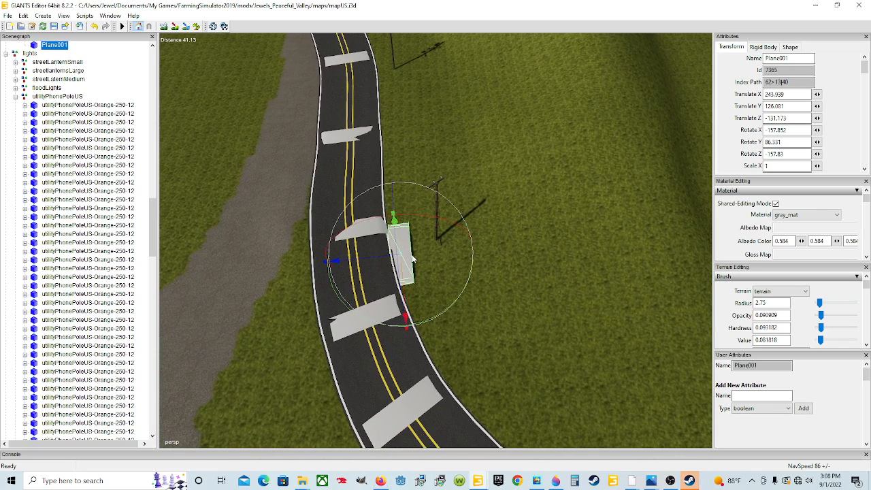
pyautogui.moveTo(411, 315); pyautogui.dragTo(427, 321)
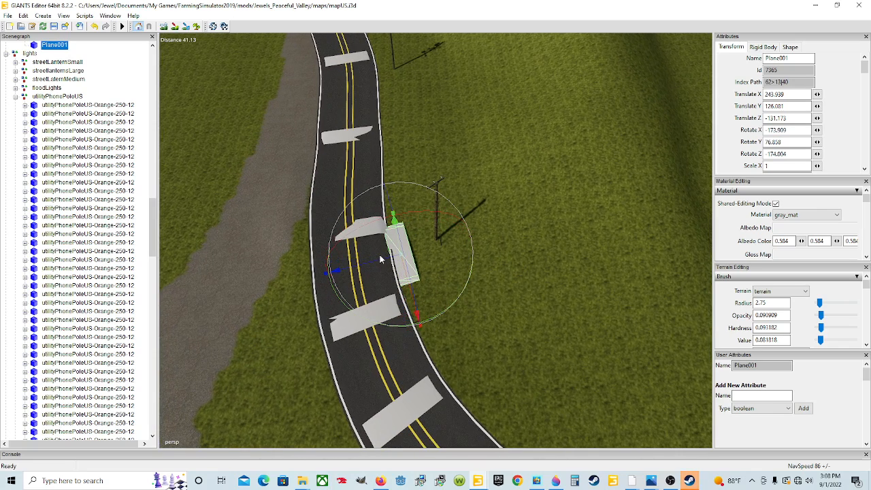
pyautogui.moveTo(381, 260); pyautogui.dragTo(391, 265)
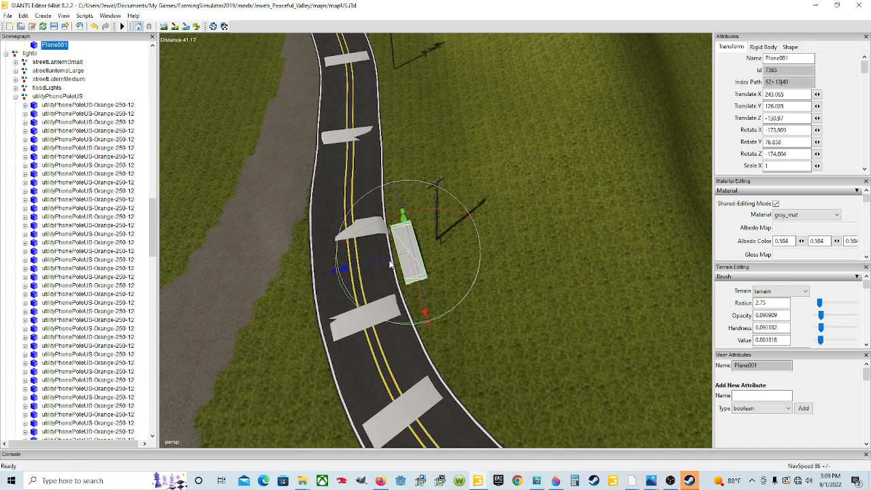
pyautogui.moveTo(400, 318); pyautogui.dragTo(374, 299)
pyautogui.scroll(2, 399, 324)
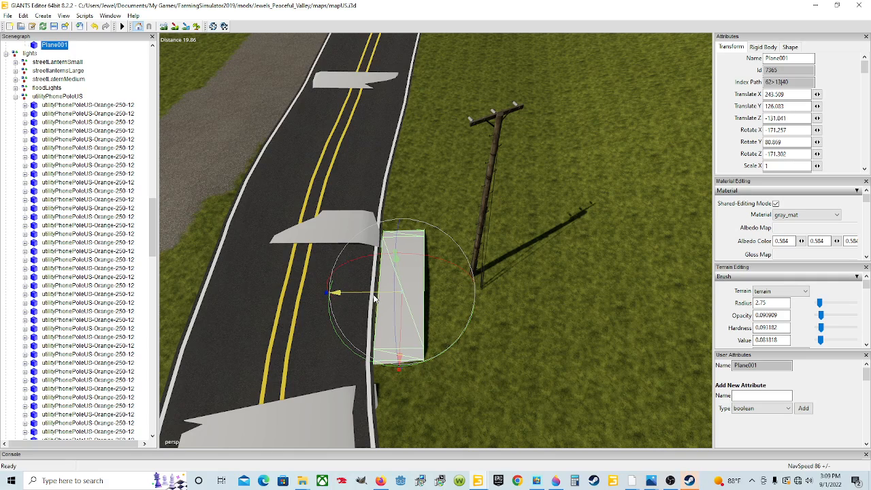
# Turn the concrete pad to about Rotate Y 79.14 and move the transition pole to its grass-side edge, at about X 131.39, Z 242.03.
pyautogui.moveTo(373, 363); pyautogui.dragTo(378, 359)
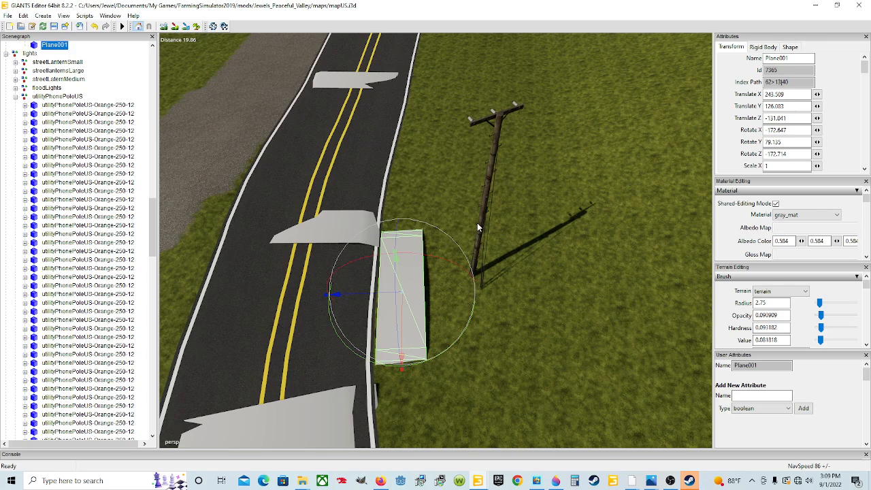
pyautogui.click(479, 227)
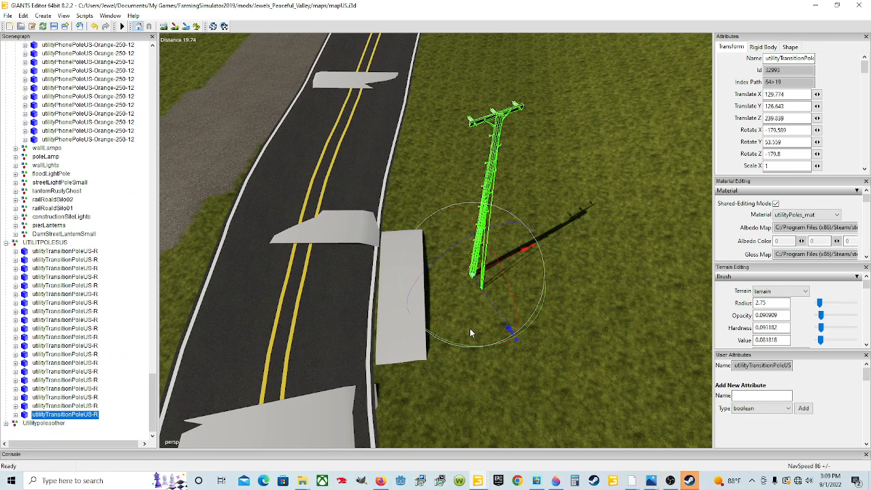
pyautogui.moveTo(502, 257); pyautogui.dragTo(435, 274)
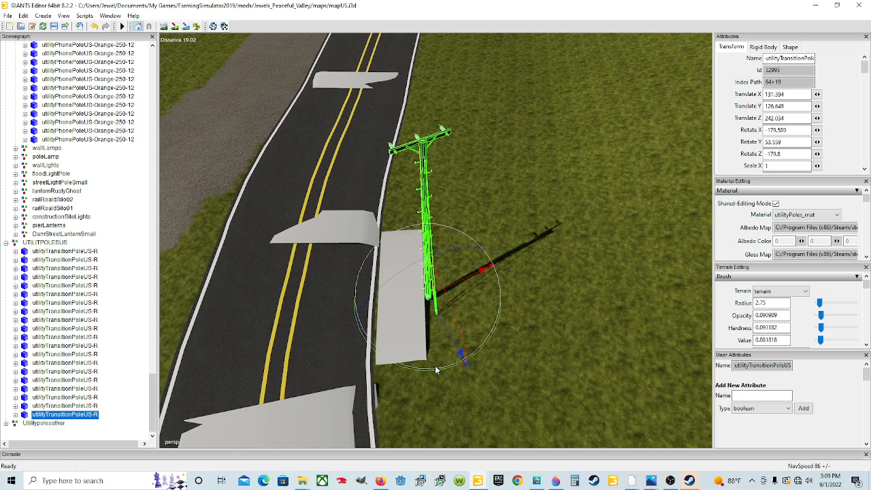
# Turn the transition pole to about Rotate Y 85.8 to face along the road and lower it into the ground to about Y 126.24.
pyautogui.moveTo(436, 370); pyautogui.dragTo(387, 381)
pyautogui.moveTo(387, 381); pyautogui.dragTo(477, 353, button='right')
pyautogui.moveTo(415, 331); pyautogui.dragTo(407, 307)
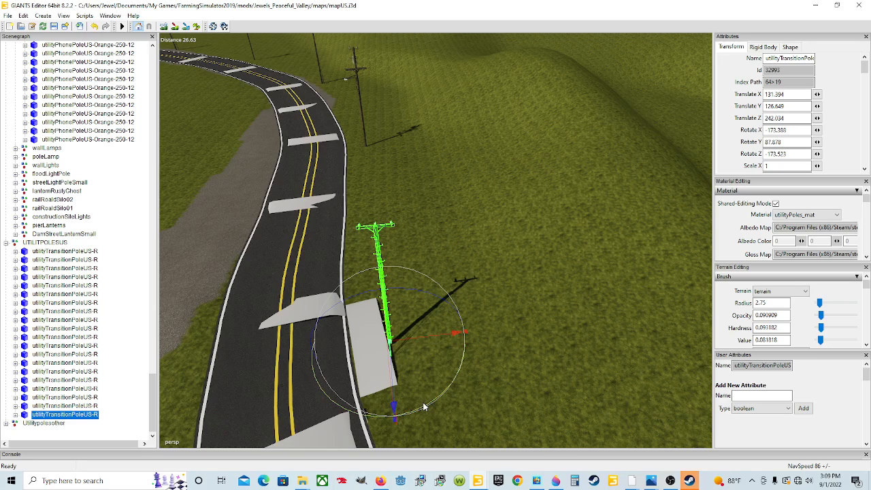
pyautogui.moveTo(429, 401); pyautogui.dragTo(459, 271)
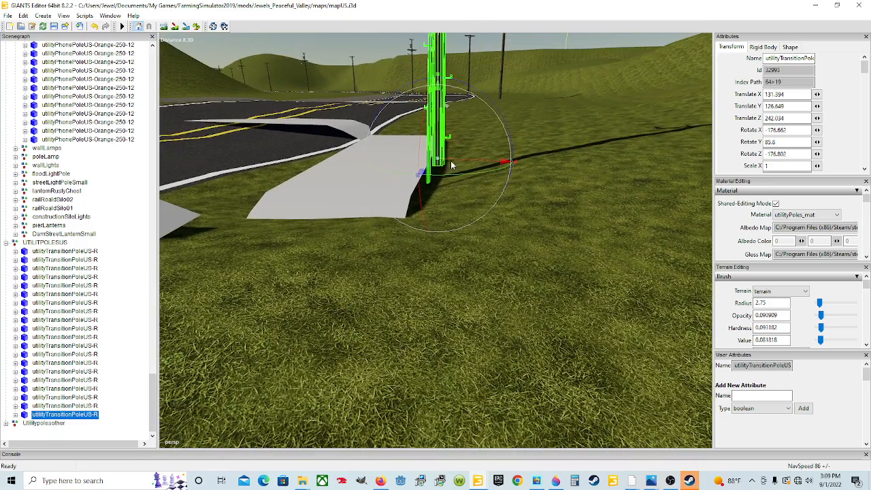
pyautogui.moveTo(438, 86); pyautogui.dragTo(438, 106)
# Place the next unused phone pole from the scenegraph on the grass beyond the transition pole, at about X 152.87, Y 126.66, Z 225.77.
pyautogui.keyDown('alt'); pyautogui.moveTo(476, 272); pyautogui.dragTo(591, 319); pyautogui.keyUp('alt')
pyautogui.scroll(-10, 591, 319)
pyautogui.keyDown('alt'); pyautogui.moveTo(481, 316); pyautogui.dragTo(396, 229); pyautogui.keyUp('alt')
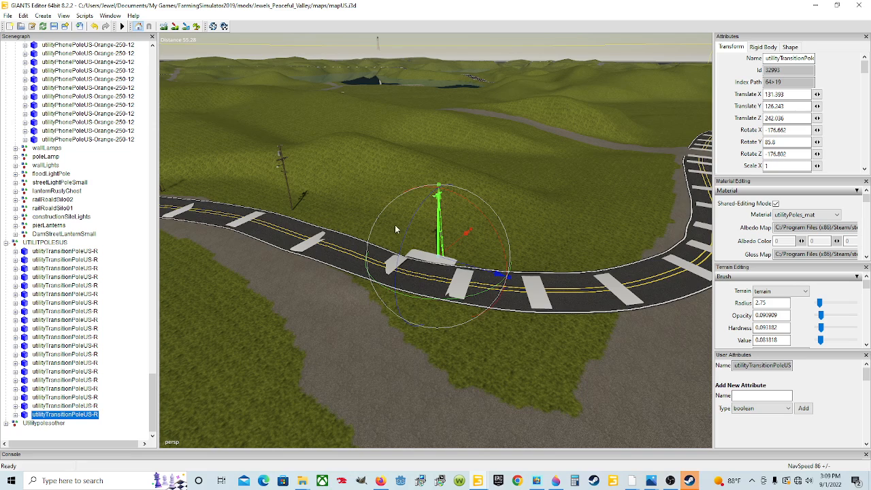
pyautogui.click(282, 157)
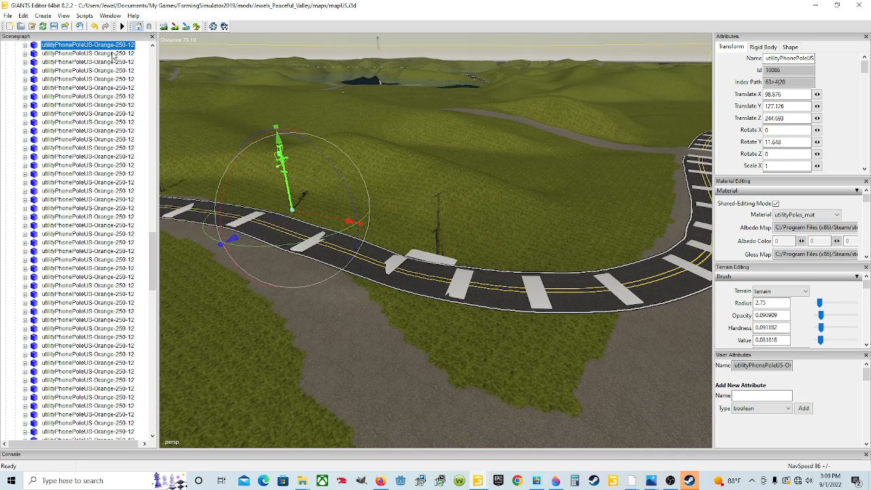
pyautogui.click(112, 54)
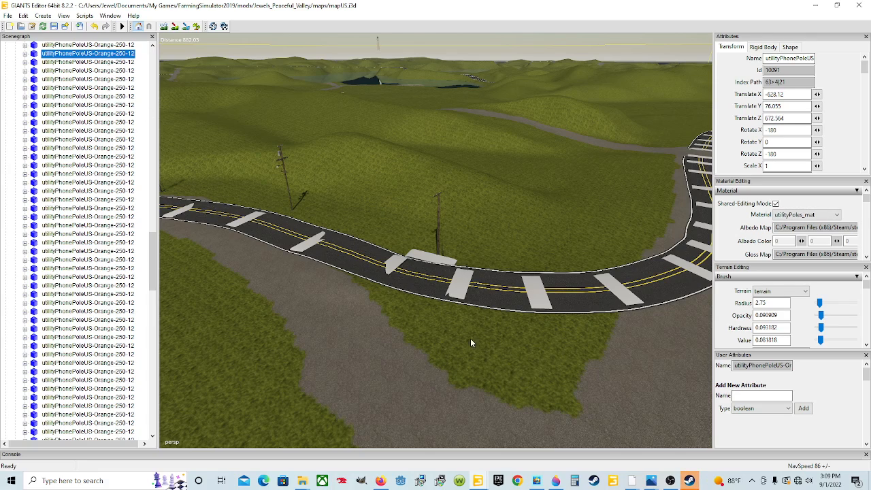
pyautogui.hotkey('ctrl', 'b')
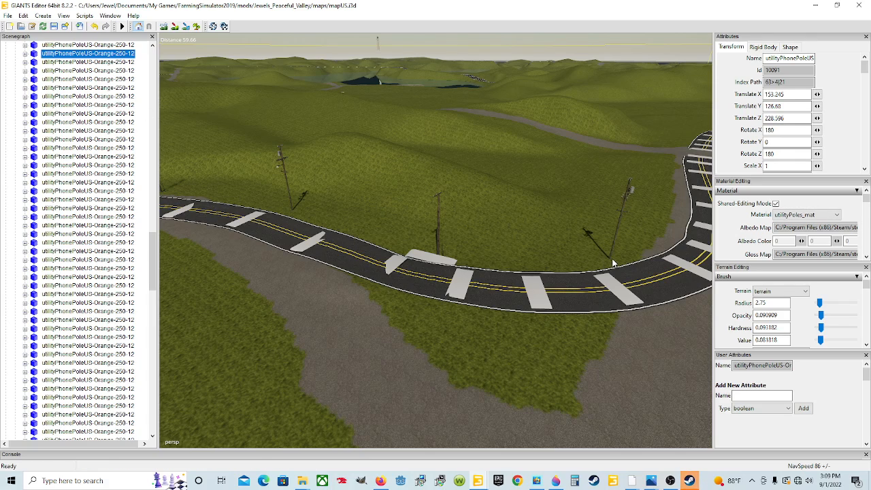
pyautogui.click(617, 259)
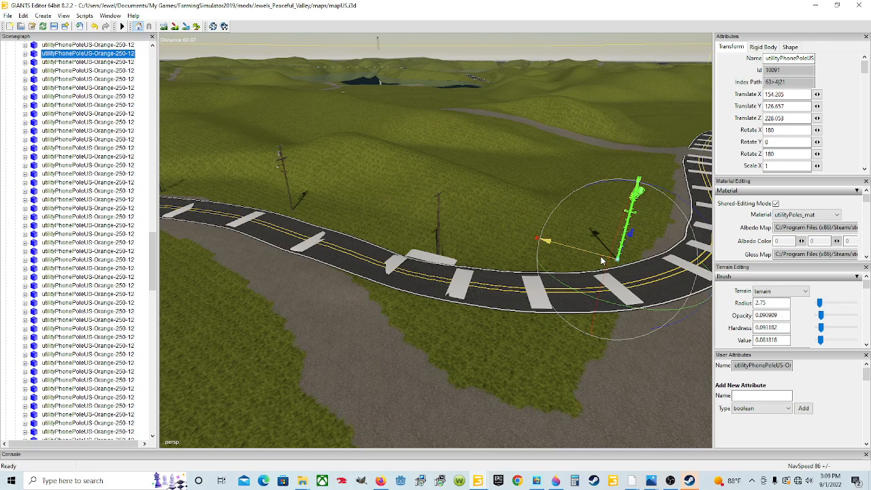
pyautogui.moveTo(607, 249); pyautogui.dragTo(584, 247)
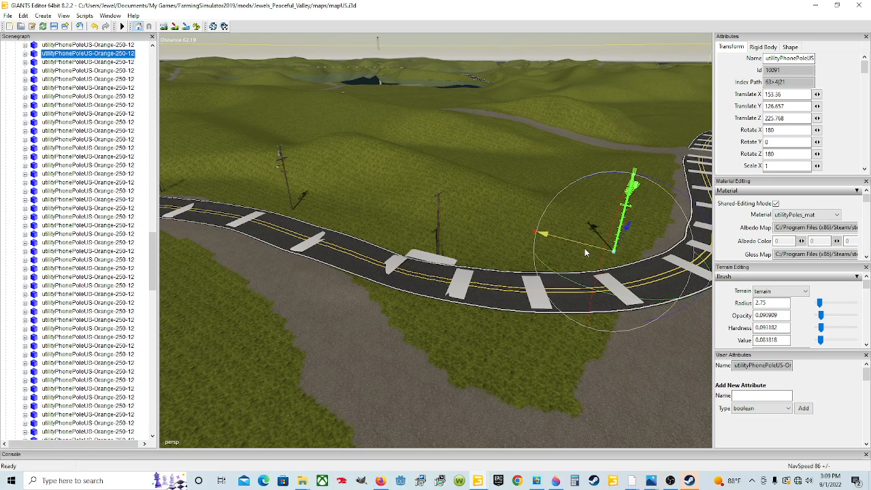
# Move the concrete pad to the new phone pole, at about X 229.69, Y 126.6, Z -153.05, and turn it to about Rotate Y 40.7.
pyautogui.click(441, 263)
pyautogui.moveTo(441, 263); pyautogui.dragTo(611, 254)
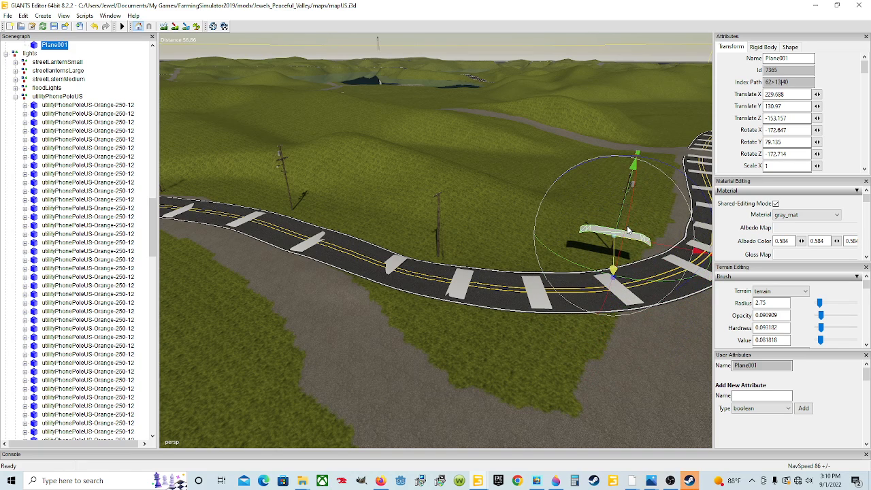
pyautogui.moveTo(627, 198); pyautogui.dragTo(621, 227)
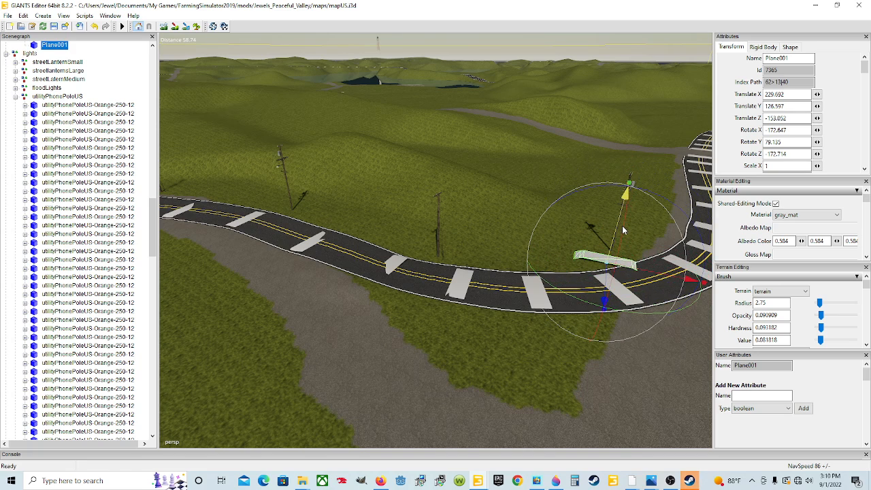
pyautogui.moveTo(630, 311); pyautogui.dragTo(687, 312)
pyautogui.keyDown('alt'); pyautogui.moveTo(313, 362); pyautogui.dragTo(103, 374); pyautogui.keyUp('alt')
pyautogui.scroll(6, 387, 334)
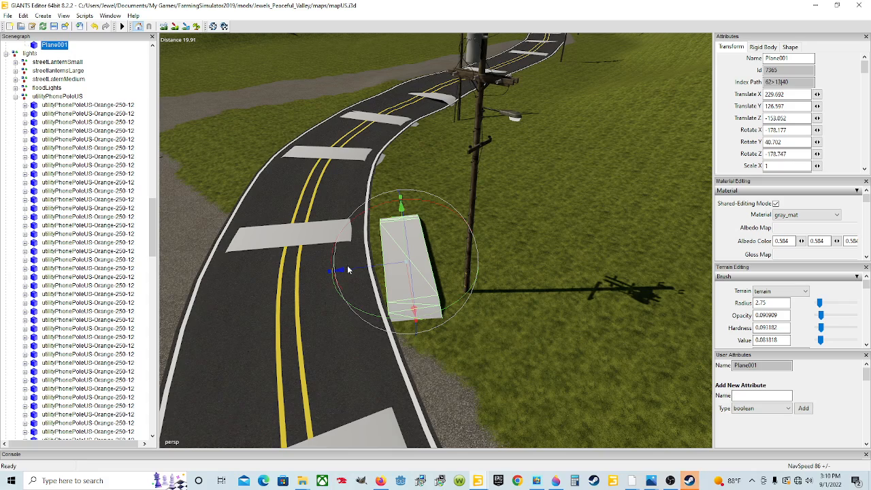
# Fit the concrete pad against the road's edge at about X 229.96, Z -153.44, turned to about Rotate Y 35.81.
pyautogui.moveTo(392, 319); pyautogui.dragTo(401, 330)
pyautogui.moveTo(378, 267); pyautogui.dragTo(370, 269)
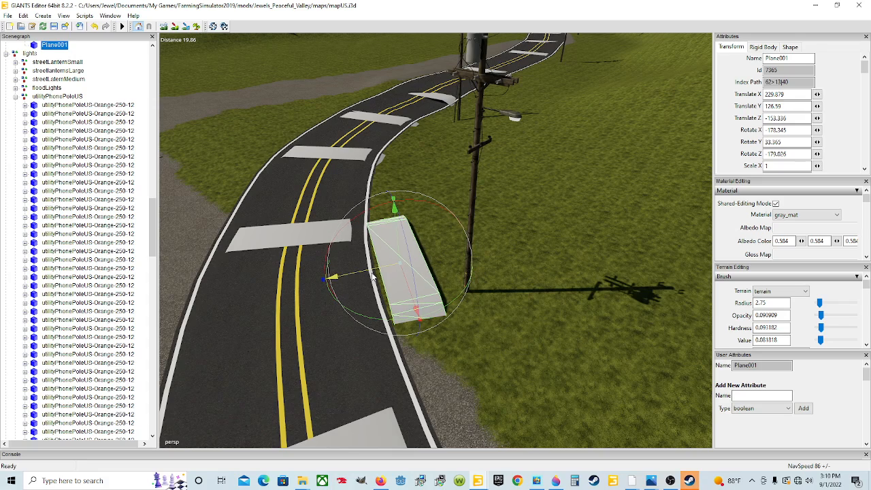
pyautogui.moveTo(398, 325); pyautogui.dragTo(391, 320)
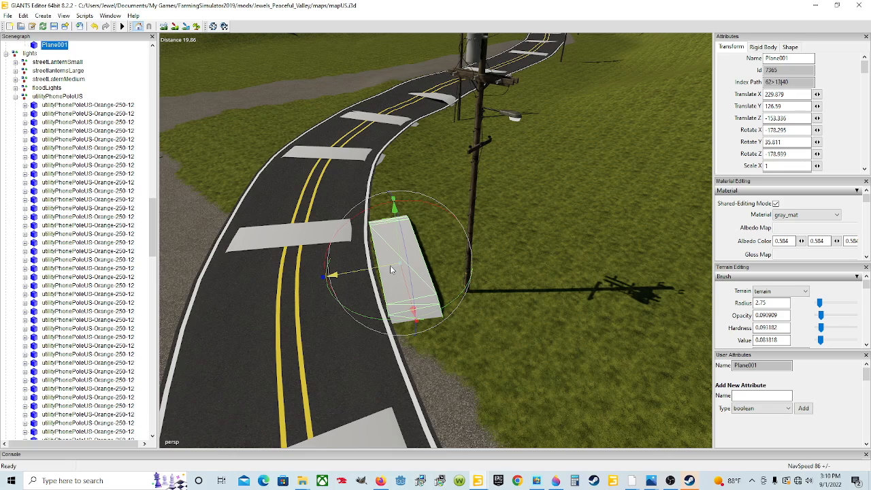
pyautogui.moveTo(390, 265); pyautogui.dragTo(389, 271)
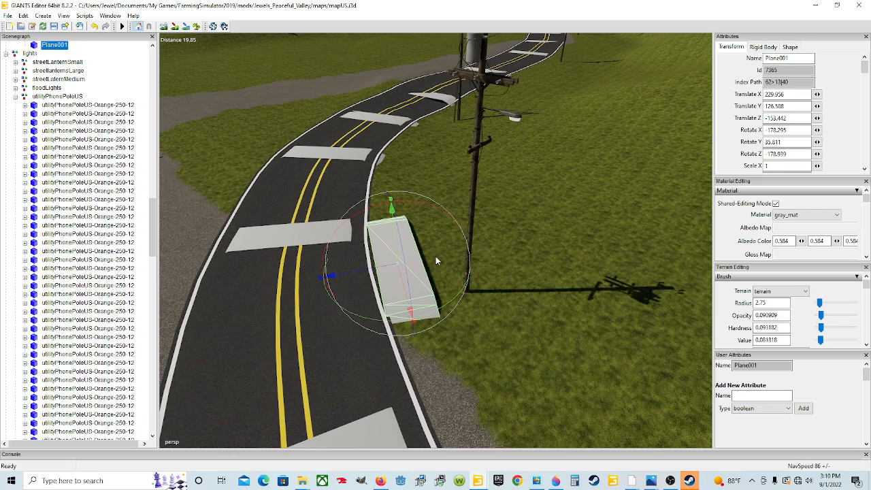
# Move the phone pole to the pad's grass-side edge, at about X 153.1, Z 228.15, and raise it to about Y 126.71.
pyautogui.click(471, 261)
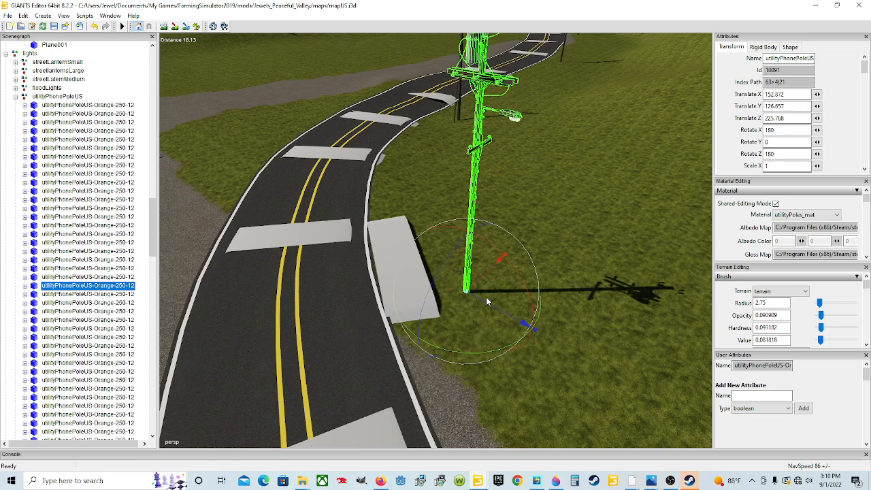
pyautogui.moveTo(487, 300); pyautogui.dragTo(447, 254)
pyautogui.scroll(5, 450, 292)
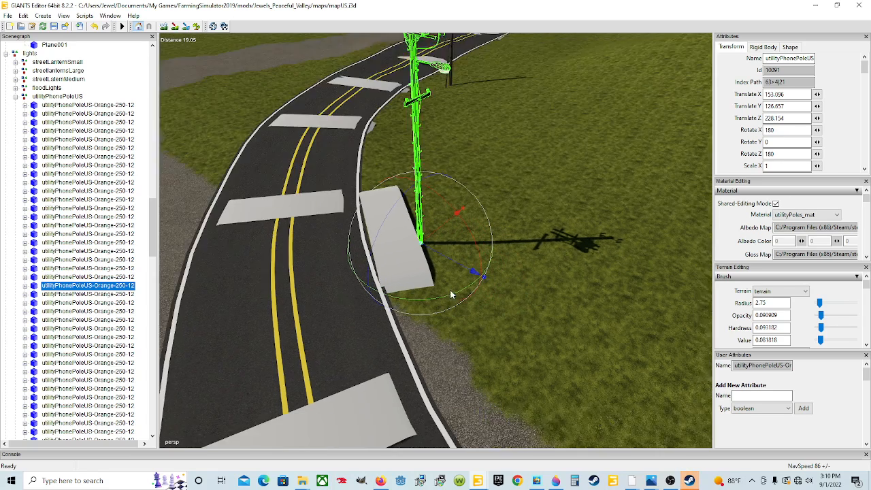
pyautogui.keyDown('alt'); pyautogui.moveTo(459, 296); pyautogui.dragTo(419, 261); pyautogui.keyUp('alt')
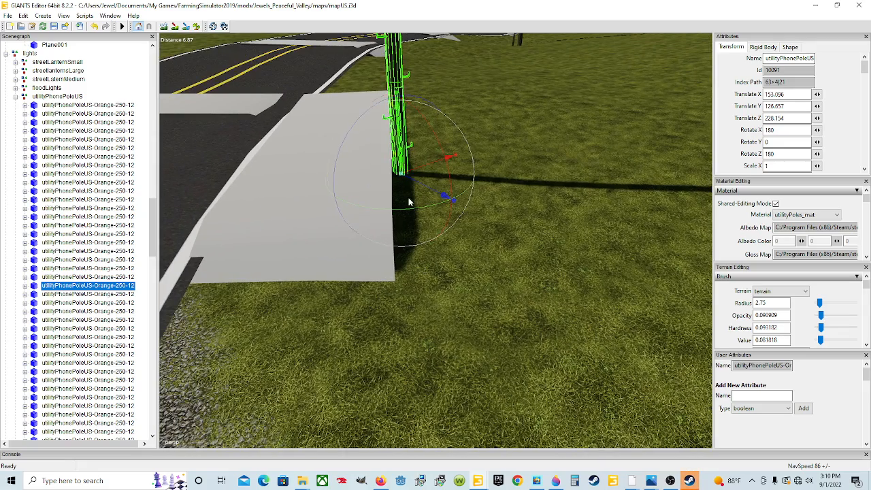
pyautogui.moveTo(405, 145); pyautogui.dragTo(403, 134)
pyautogui.scroll(-6, 437, 200)
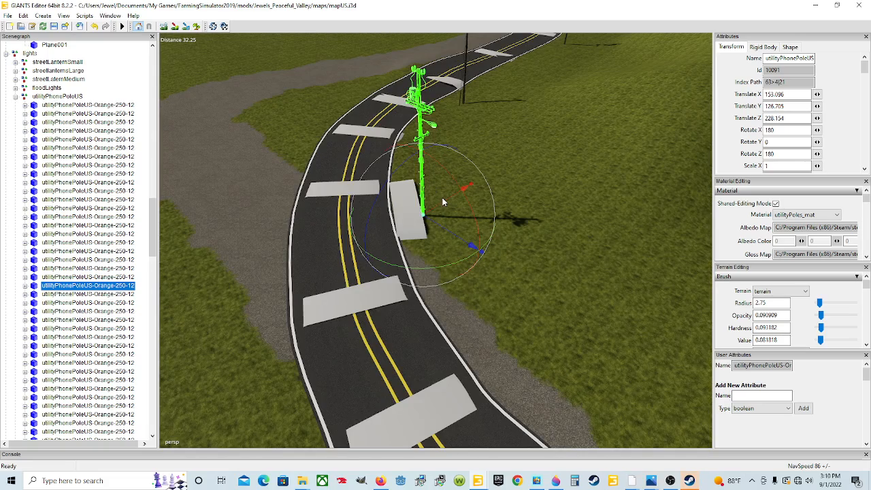
# Turn the phone pole at the concrete pad to about Rotate Y 41.6 so it lines up with the road's curve.
pyautogui.moveTo(428, 266); pyautogui.dragTo(255, 127)
pyautogui.scroll(-4, 374, 244)
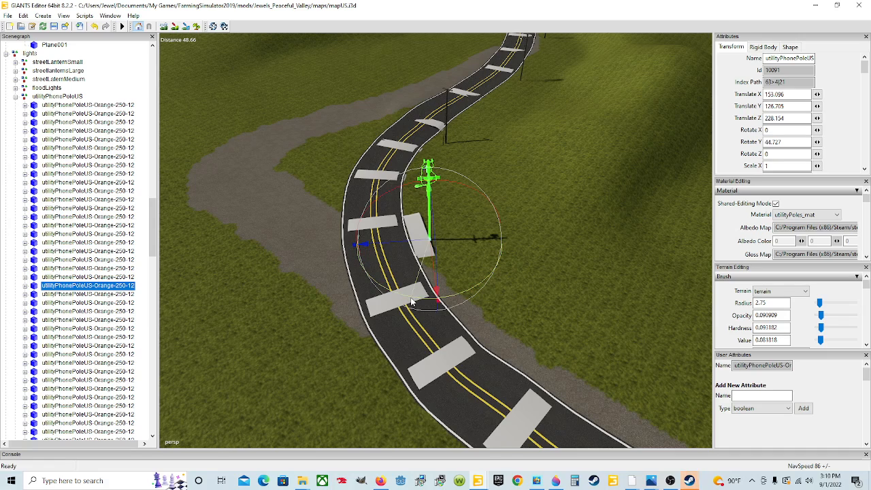
pyautogui.moveTo(411, 302); pyautogui.dragTo(406, 302)
pyautogui.keyDown('alt'); pyautogui.moveTo(476, 138); pyautogui.dragTo(480, 135); pyautogui.keyUp('alt')
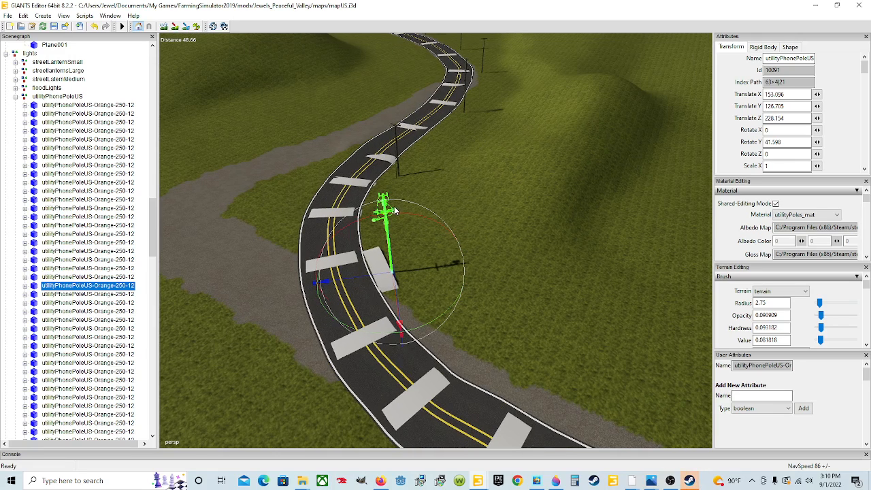
pyautogui.moveTo(397, 287)
pyautogui.keyDown('alt'); pyautogui.mouseDown()
pyautogui.moveTo(362, 295)
pyautogui.moveTo(481, 282)
pyautogui.moveTo(474, 259)
pyautogui.moveTo(395, 289)
pyautogui.mouseUp(); pyautogui.keyUp('alt')
pyautogui.scroll(5, 362, 295)
pyautogui.scroll(-5, 474, 258)
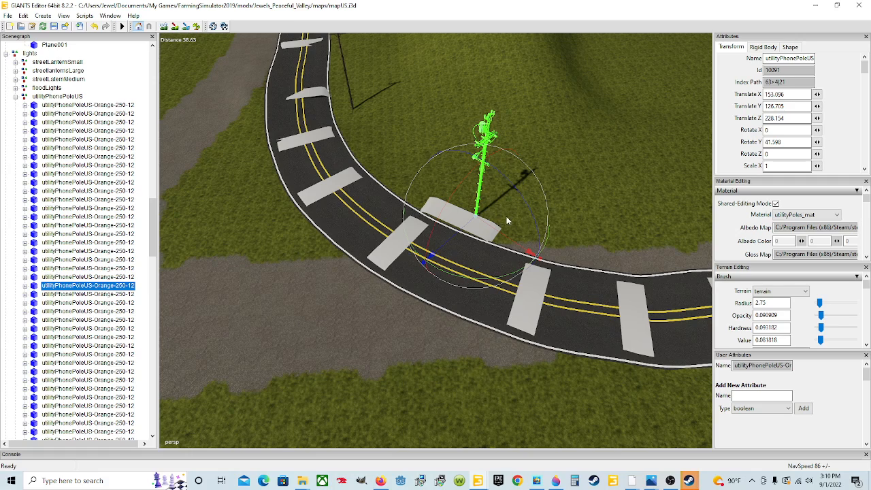
# Duplicate the last transition pole and place the copy beyond the phone pole, at about X 159.27, Y 126, Z 200.78.
pyautogui.scroll(-4, 497, 241)
pyautogui.keyDown('alt'); pyautogui.moveTo(490, 238); pyautogui.dragTo(538, 271); pyautogui.keyUp('alt')
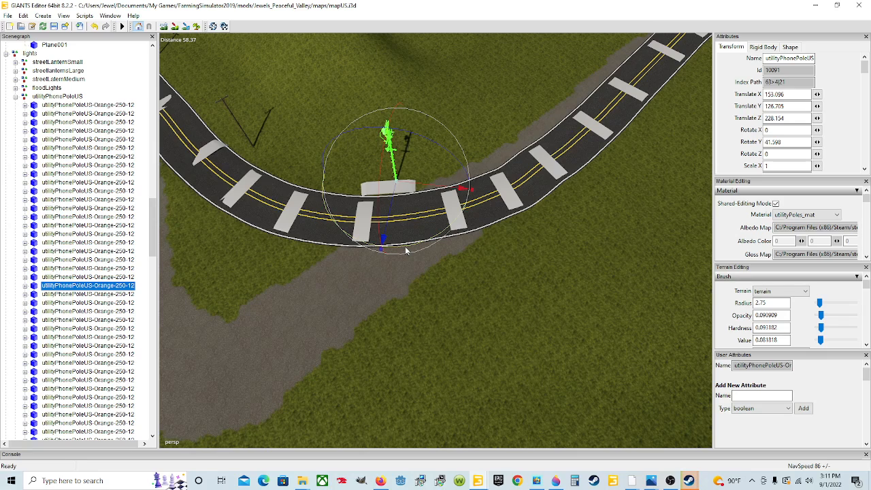
pyautogui.click(248, 137)
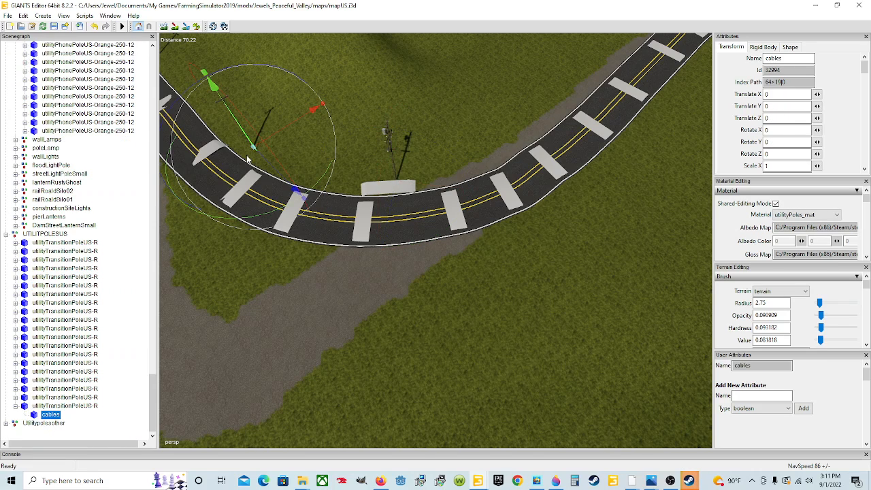
pyautogui.click(68, 406)
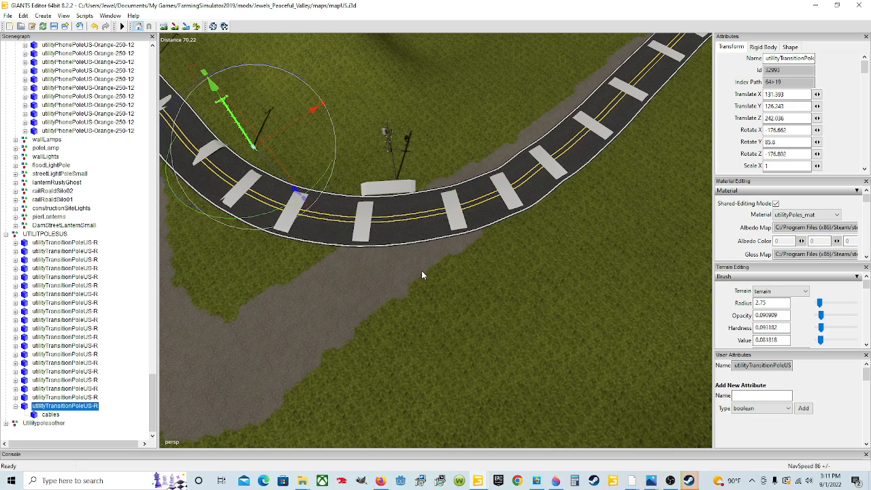
pyautogui.hotkey('ctrl', 'd')
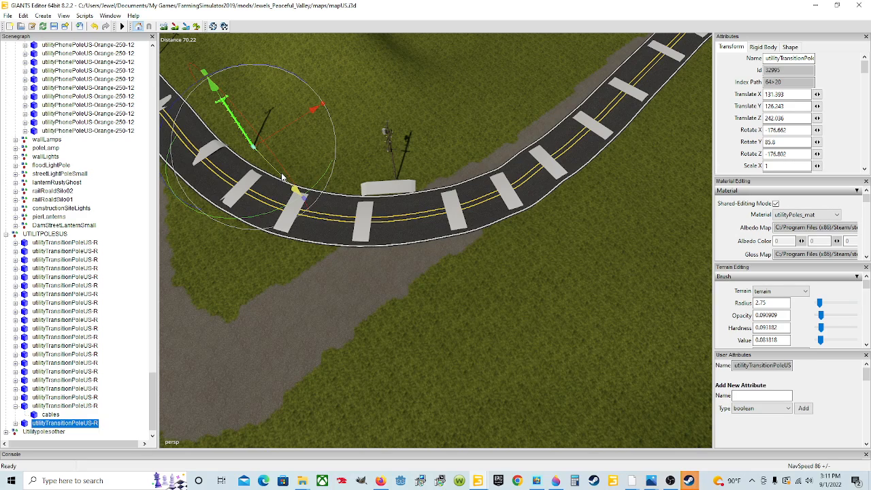
pyautogui.moveTo(282, 176); pyautogui.dragTo(566, 94)
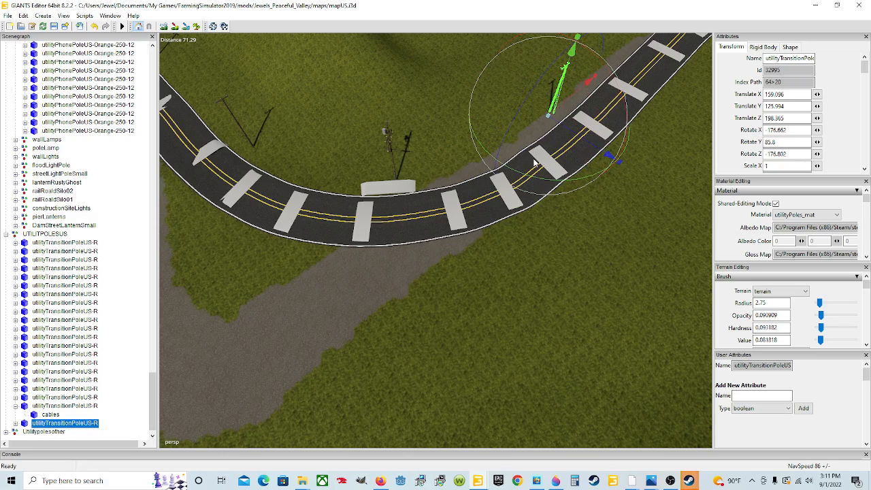
pyautogui.scroll(-3, 512, 166)
pyautogui.scroll(-1, 512, 166)
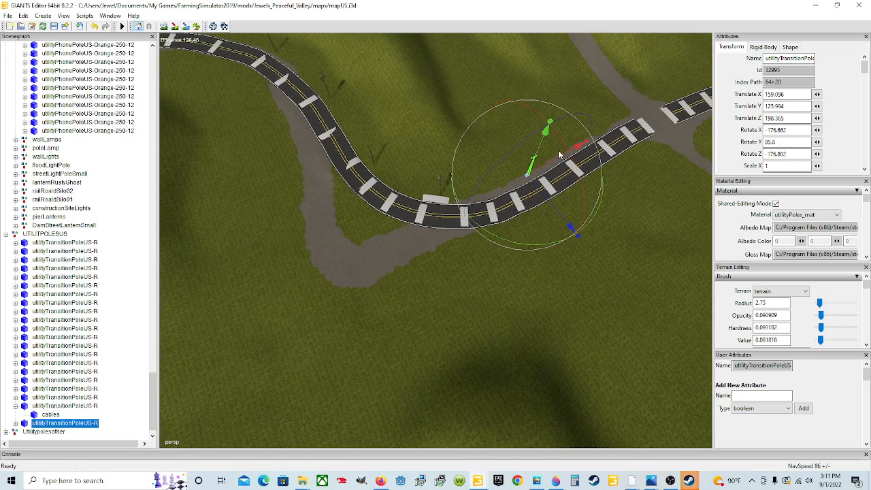
pyautogui.moveTo(558, 160); pyautogui.dragTo(552, 168)
pyautogui.scroll(3, 577, 234)
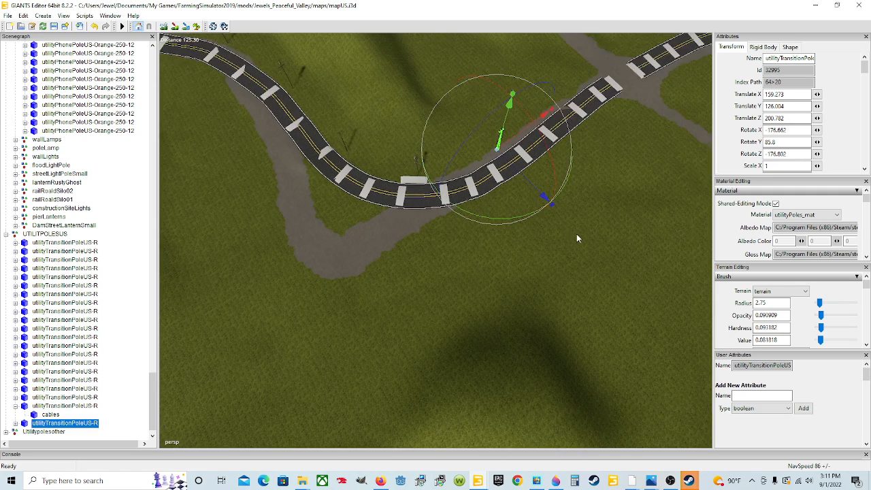
# Move the concrete pad along the road to the newly placed transition pole, at about X 200.26, Z -158.18, turned to about Rotate Y 9.07.
pyautogui.keyDown('alt'); pyautogui.moveTo(552, 314); pyautogui.dragTo(309, 270); pyautogui.keyUp('alt')
pyautogui.scroll(4, 561, 245)
pyautogui.click(455, 199)
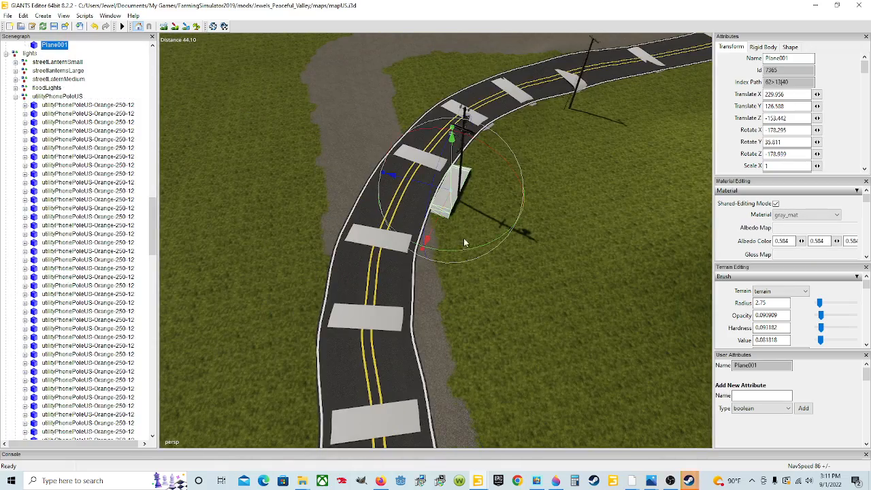
pyautogui.moveTo(470, 246); pyautogui.dragTo(486, 444)
pyautogui.keyDown('alt'); pyautogui.moveTo(486, 444); pyautogui.dragTo(658, 276); pyautogui.keyUp('alt')
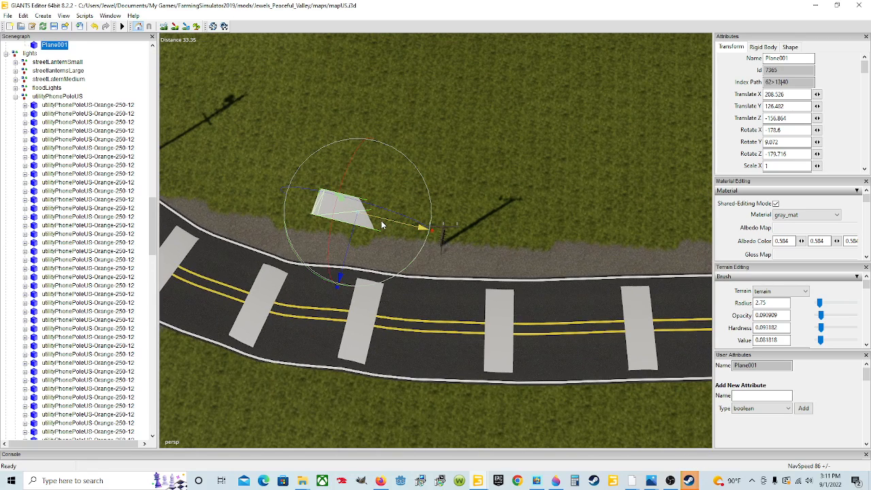
pyautogui.moveTo(391, 220); pyautogui.dragTo(481, 251)
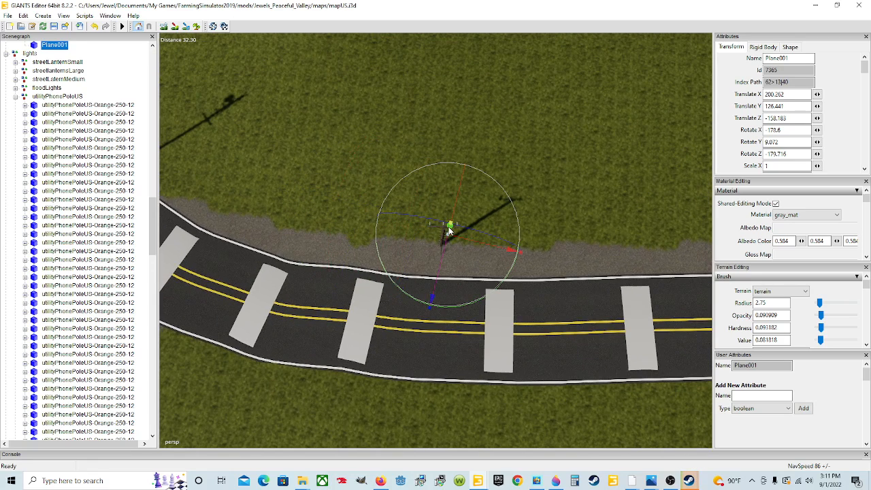
# Fit the concrete pad between the road's edge and the transition pole, at about X 200.69, Y 126.58, Z -160.7, Rotate Y -1.83.
pyautogui.keyDown('alt'); pyautogui.moveTo(472, 291); pyautogui.dragTo(484, 207); pyautogui.keyUp('alt')
pyautogui.scroll(5, 500, 320)
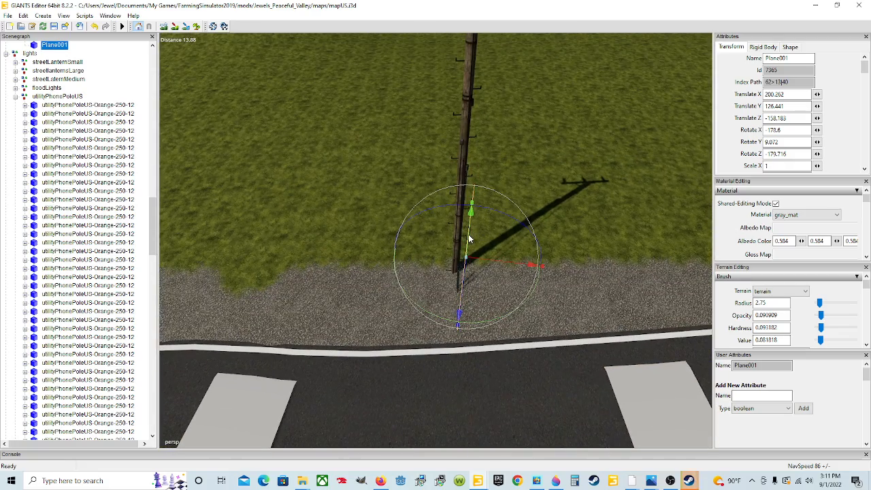
pyautogui.keyDown('alt'); pyautogui.moveTo(468, 238); pyautogui.dragTo(398, 416); pyautogui.keyUp('alt')
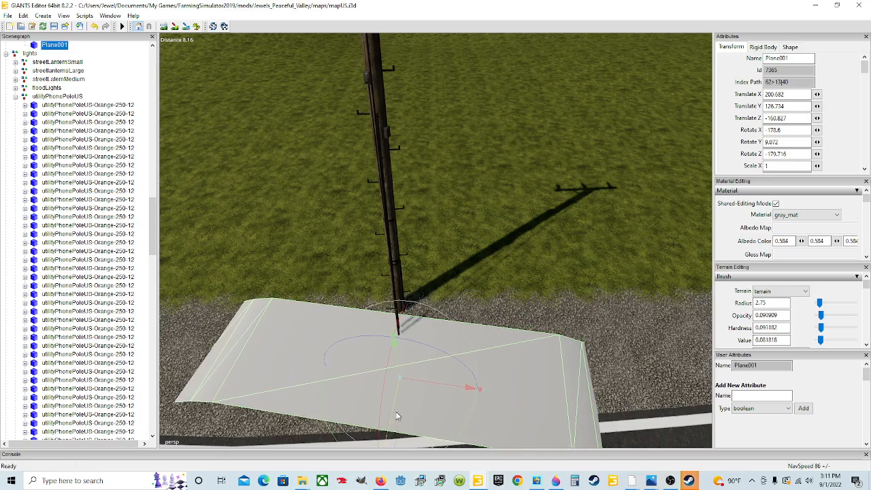
pyautogui.keyDown('alt'); pyautogui.moveTo(551, 344); pyautogui.dragTo(415, 336); pyautogui.keyUp('alt')
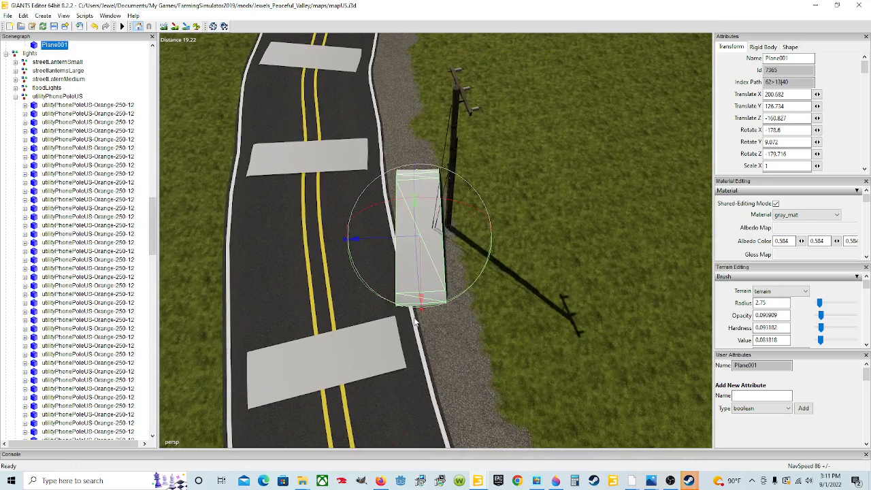
pyautogui.moveTo(403, 306)
pyautogui.mouseDown()
pyautogui.moveTo(421, 308)
pyautogui.moveTo(414, 301)
pyautogui.mouseUp()
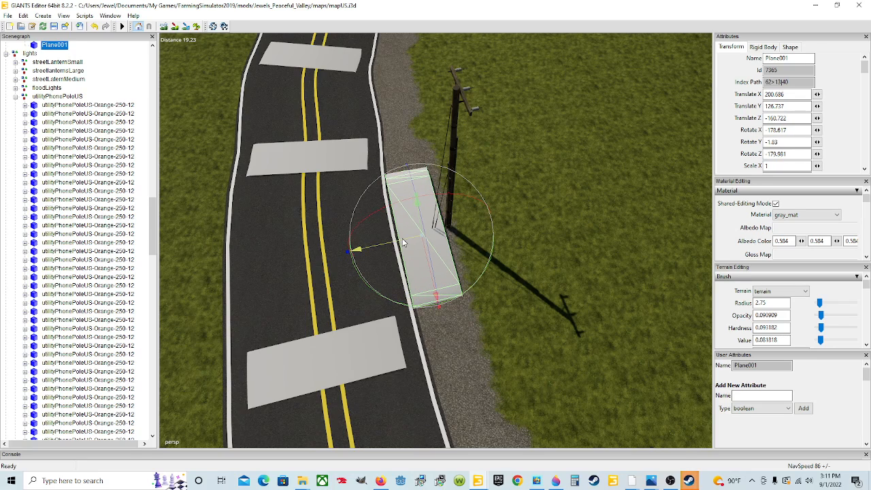
pyautogui.moveTo(402, 238); pyautogui.dragTo(413, 187)
pyautogui.scroll(4, 436, 238)
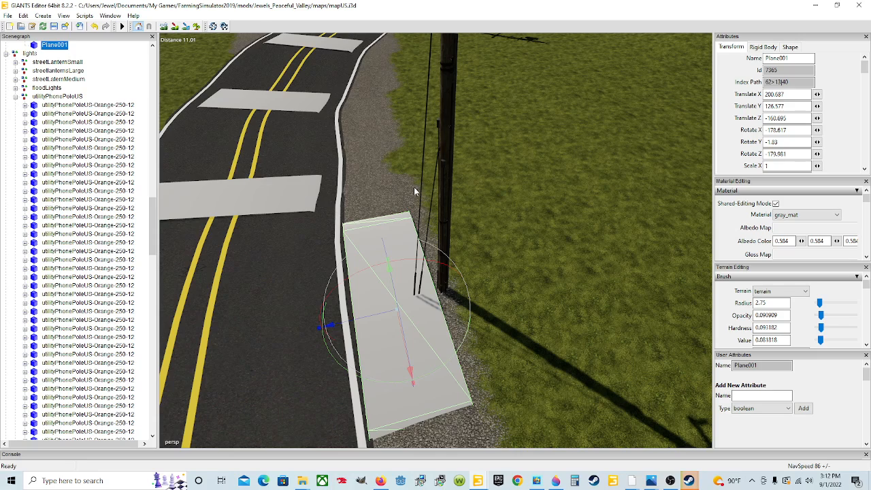
# Turn the transition pole beside the concrete pad to about Rotate Y 0.27 so its crossarm faces across the road.
pyautogui.click(443, 184)
pyautogui.keyDown('alt'); pyautogui.moveTo(482, 254); pyautogui.dragTo(483, 196); pyautogui.keyUp('alt')
pyautogui.scroll(-5, 483, 195)
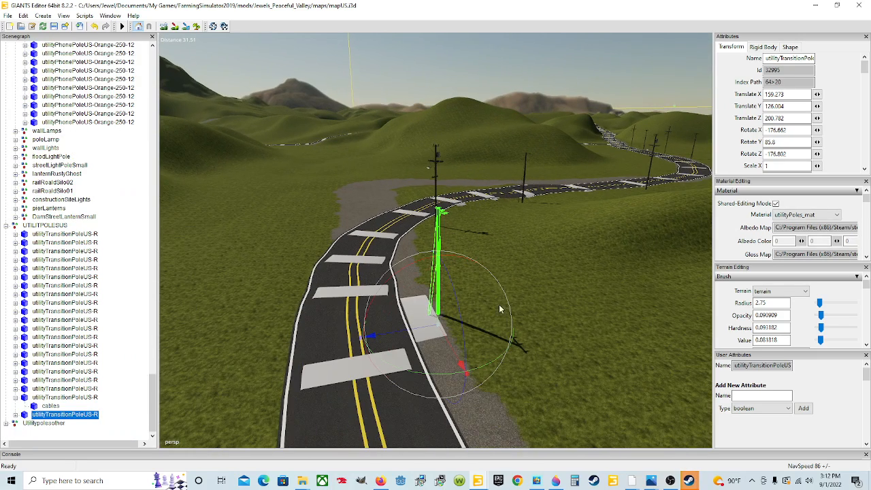
pyautogui.moveTo(494, 359); pyautogui.dragTo(540, 282)
pyautogui.keyDown('alt'); pyautogui.moveTo(541, 282); pyautogui.dragTo(494, 378); pyautogui.keyUp('alt')
pyautogui.scroll(-3, 558, 297)
pyautogui.scroll(4, 554, 280)
pyautogui.scroll(-3, 533, 351)
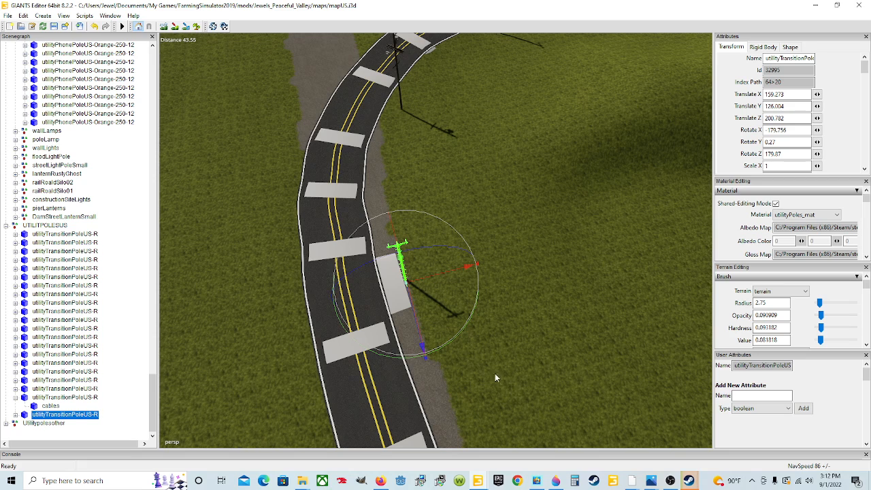
# Fine-tune the transition pole's rotation at the pad to about Rotate Y 3.47.
pyautogui.click(439, 348)
pyautogui.click(400, 255)
pyautogui.click(394, 356)
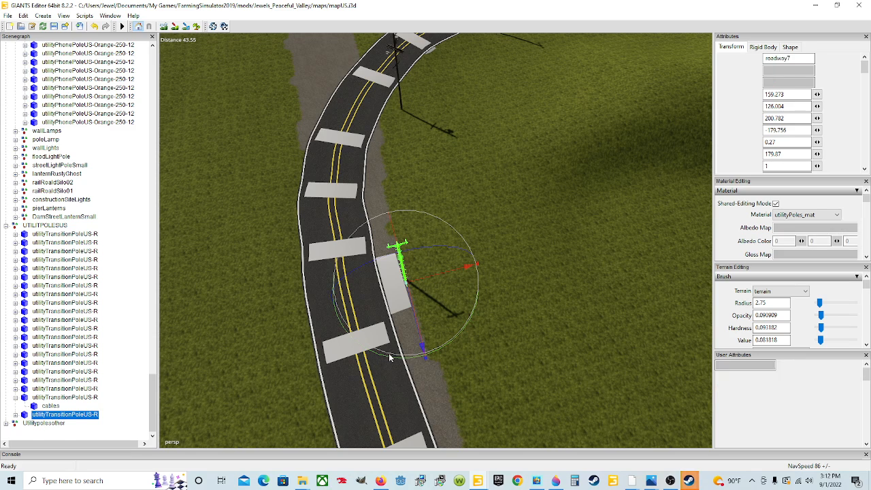
pyautogui.click(400, 260)
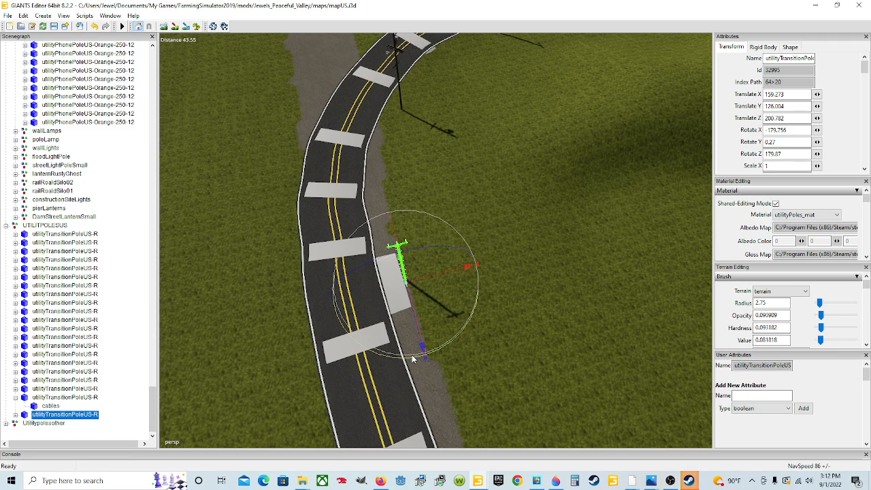
pyautogui.moveTo(412, 359); pyautogui.dragTo(408, 360)
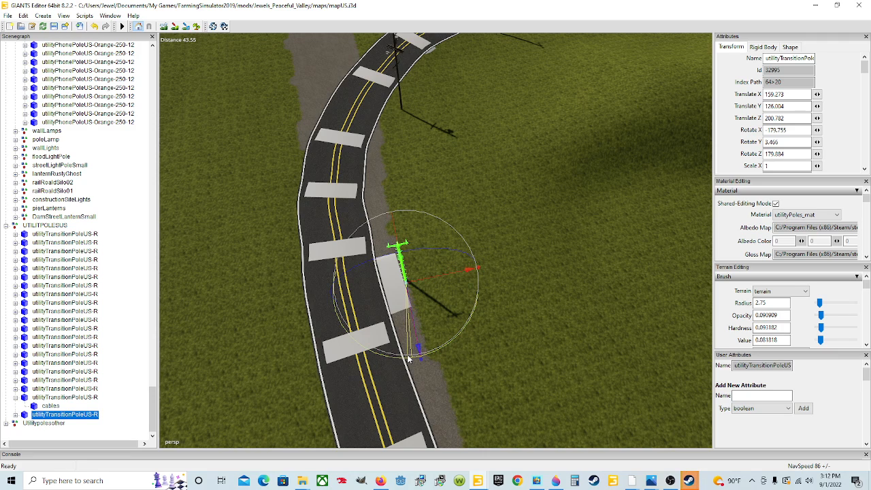
# Raise the transition pole at the concrete pad to about Y 127.14.
pyautogui.scroll(5, 368, 343)
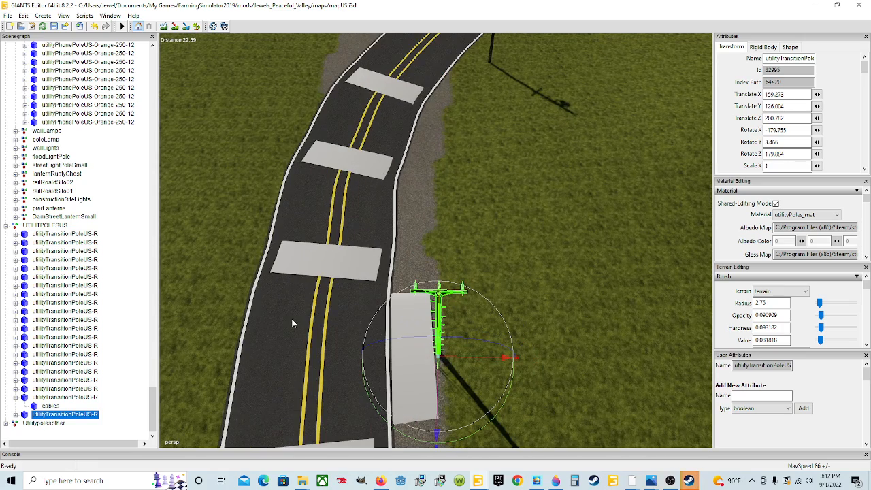
pyautogui.keyDown('alt'); pyautogui.moveTo(317, 302); pyautogui.dragTo(457, 271); pyautogui.keyUp('alt')
pyautogui.scroll(-5, 457, 270)
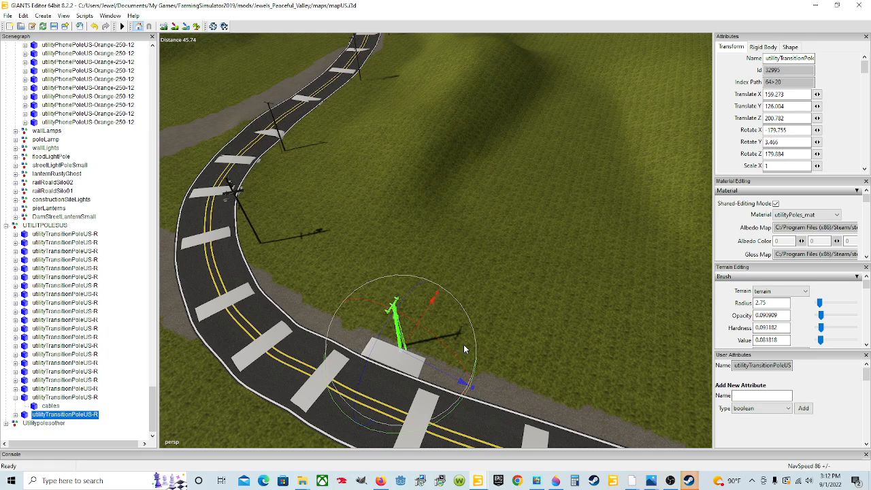
pyautogui.keyDown('alt'); pyautogui.moveTo(464, 350); pyautogui.dragTo(529, 348); pyautogui.keyUp('alt')
pyautogui.scroll(-3, 528, 348)
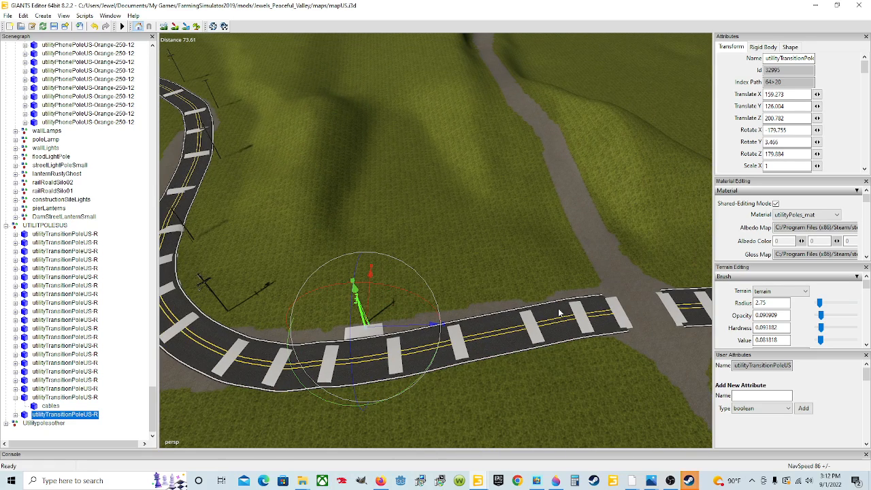
pyautogui.keyDown('alt'); pyautogui.moveTo(582, 315); pyautogui.dragTo(391, 278); pyautogui.keyUp('alt')
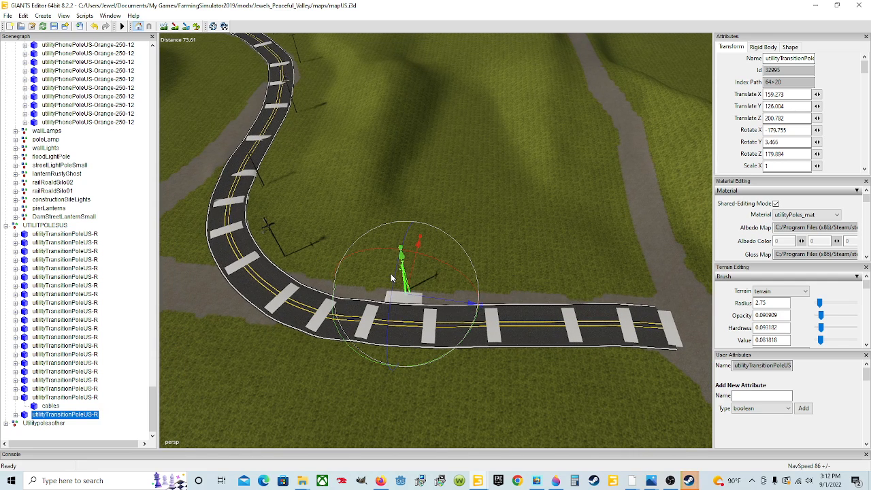
pyautogui.scroll(10, 511, 329)
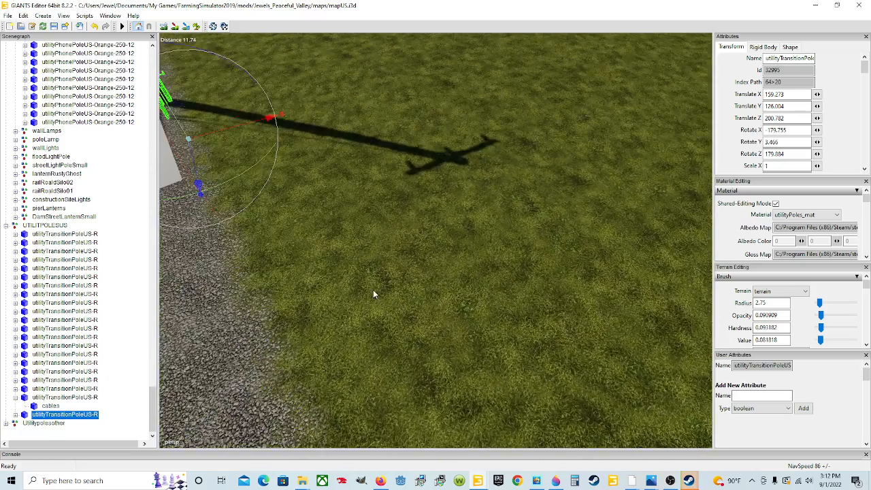
pyautogui.keyDown('alt'); pyautogui.moveTo(373, 294); pyautogui.dragTo(333, 259); pyautogui.keyUp('alt')
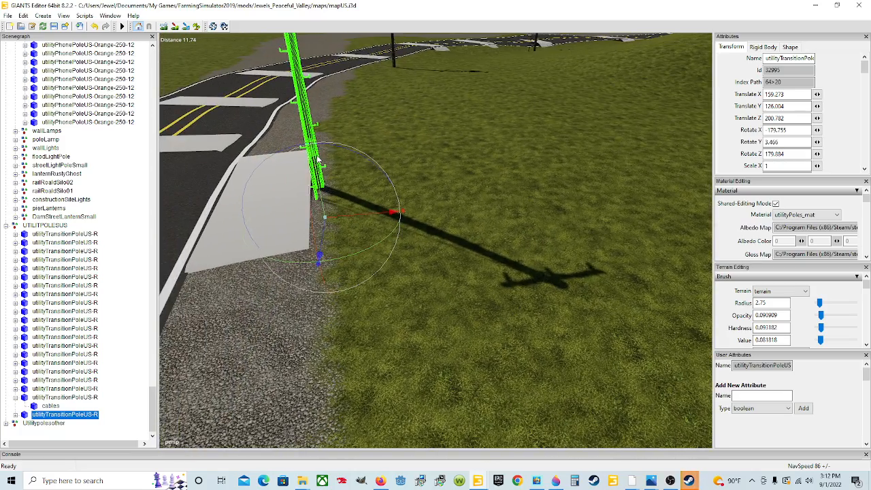
pyautogui.moveTo(314, 155); pyautogui.dragTo(361, 179)
pyautogui.scroll(-5, 413, 186)
pyautogui.scroll(-3, 485, 279)
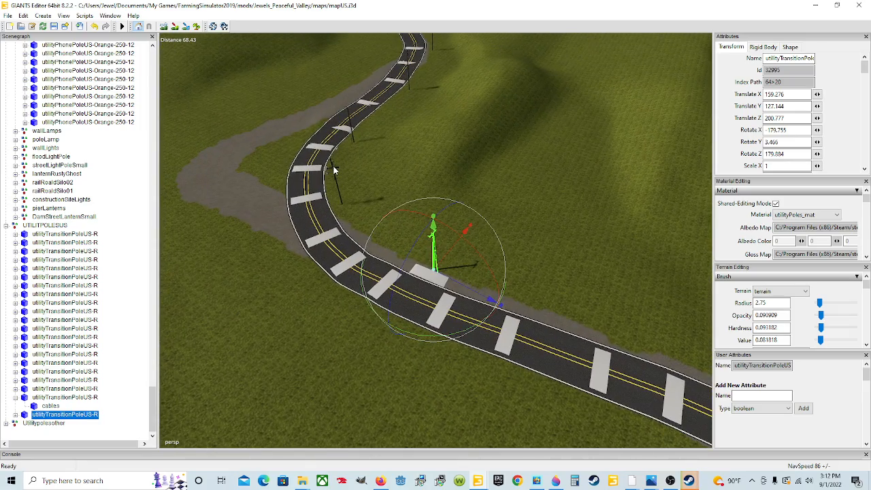
# Bring the next unused phone pole in the list to the roadside past the transition pole, at about X 157, Y 127.12, Z 178.59.
pyautogui.click(333, 170)
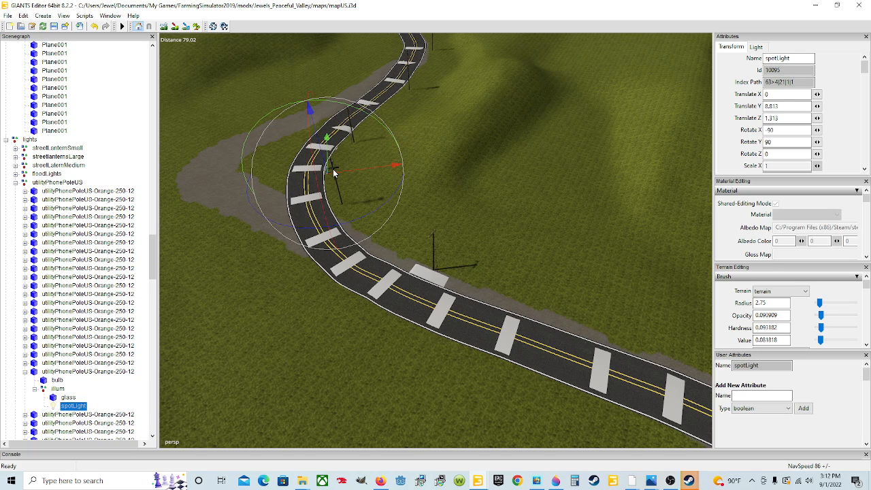
pyautogui.click(333, 169)
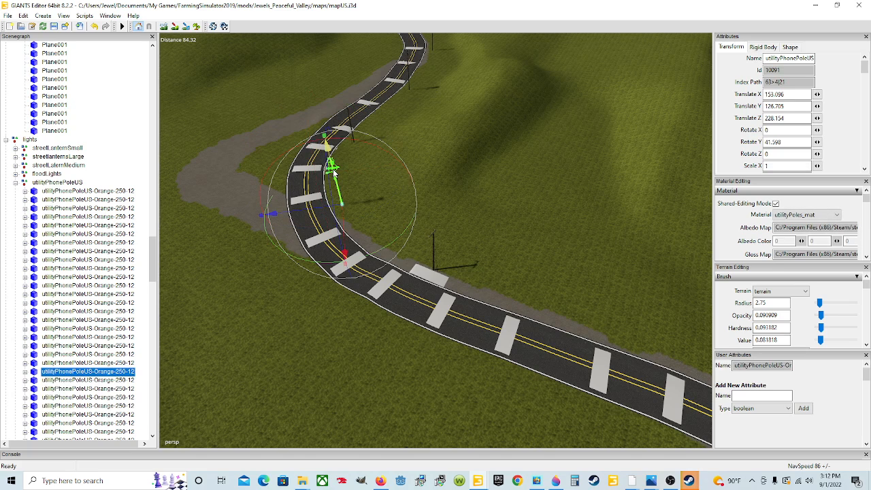
pyautogui.click(95, 380)
pyautogui.press('f')
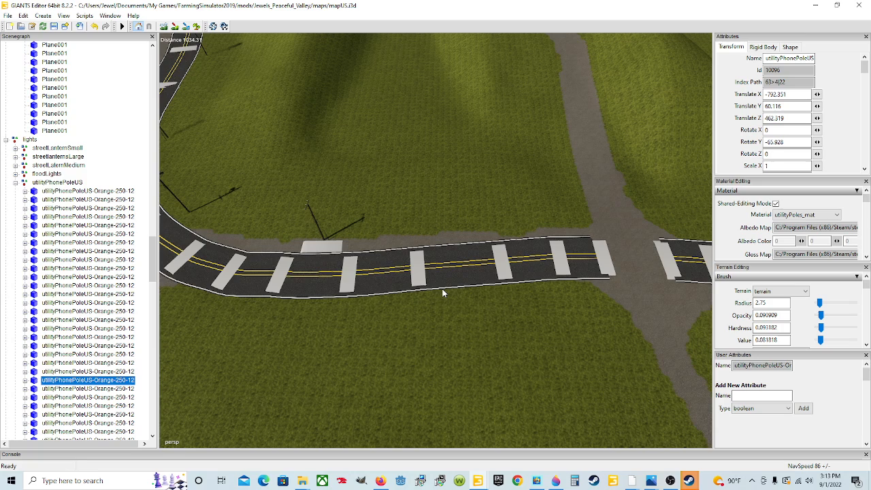
pyautogui.hotkey('ctrl', 'b')
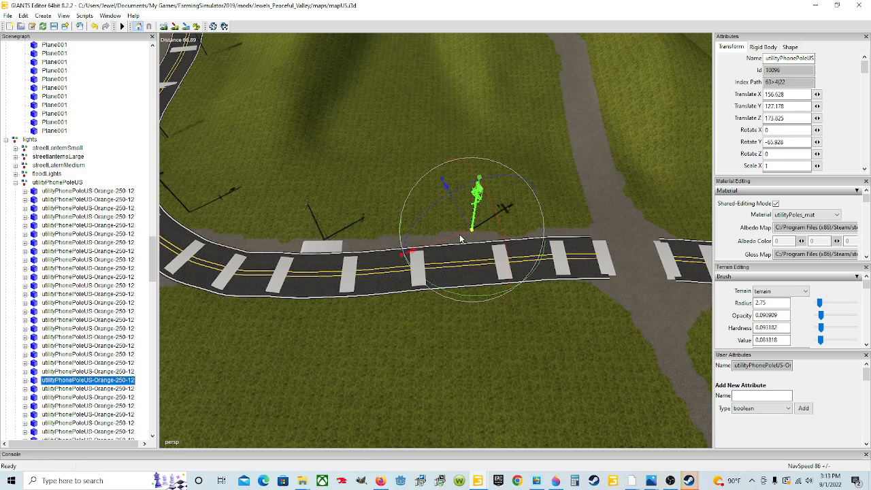
pyautogui.hotkey('ctrl', 'b')
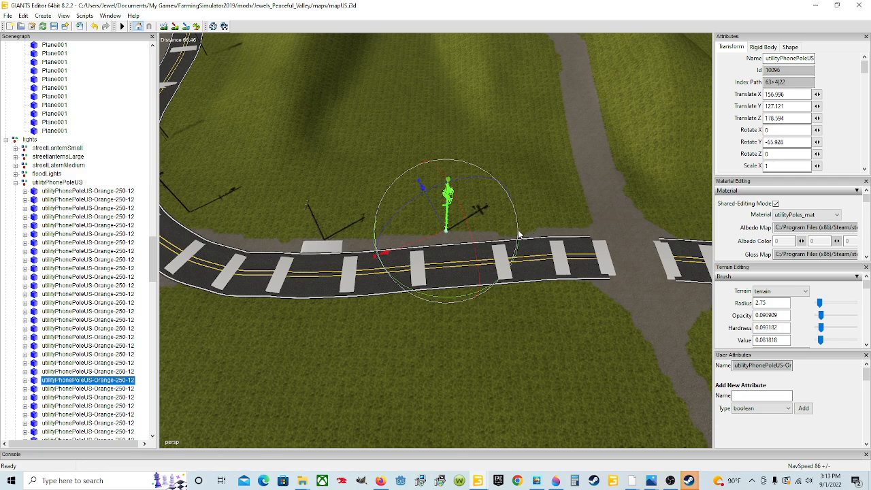
# Turn the phone pole to about Rotate Y 87.11, with Rotate X and Z at 180, so its lamp arm reaches over the road.
pyautogui.moveTo(451, 299); pyautogui.dragTo(364, 215)
pyautogui.scroll(6, 469, 283)
pyautogui.scroll(-5, 340, 275)
pyautogui.scroll(4, 364, 216)
pyautogui.press('f')
pyautogui.scroll(-5, 412, 363)
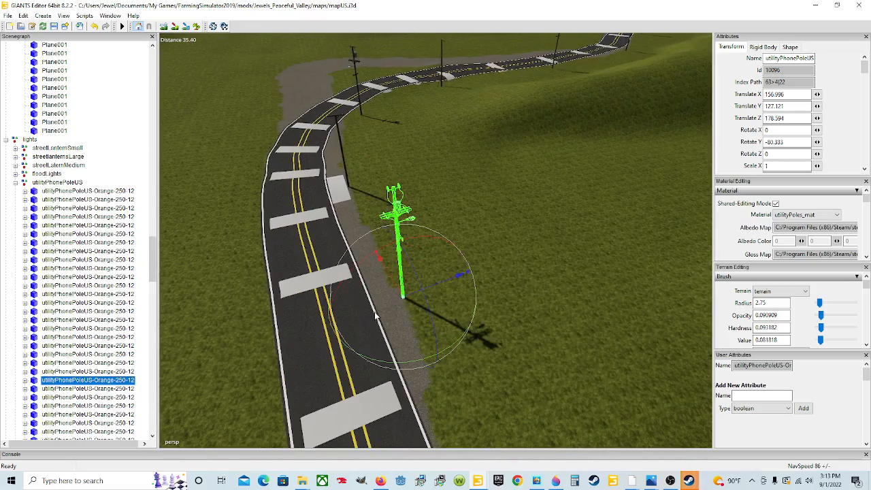
pyautogui.moveTo(416, 364); pyautogui.dragTo(397, 155)
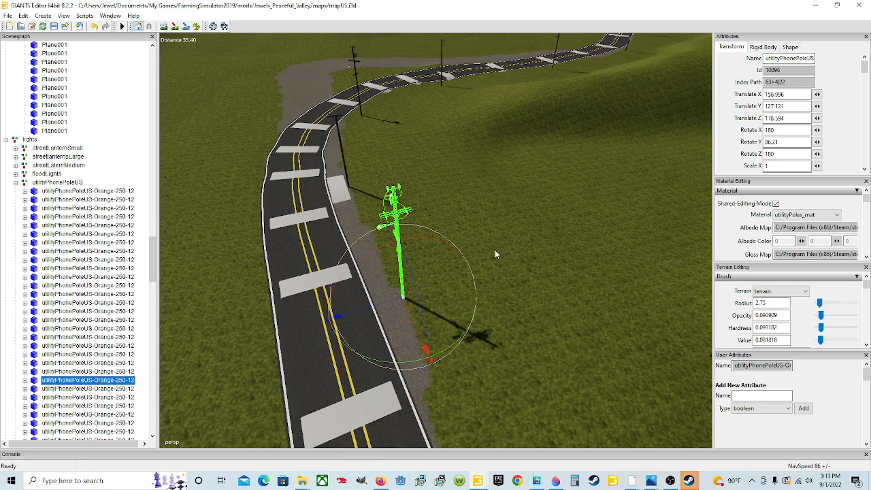
pyautogui.scroll(-4, 495, 249)
pyautogui.keyDown('alt'); pyautogui.moveTo(494, 249); pyautogui.dragTo(498, 231); pyautogui.keyUp('alt')
pyautogui.scroll(5, 460, 261)
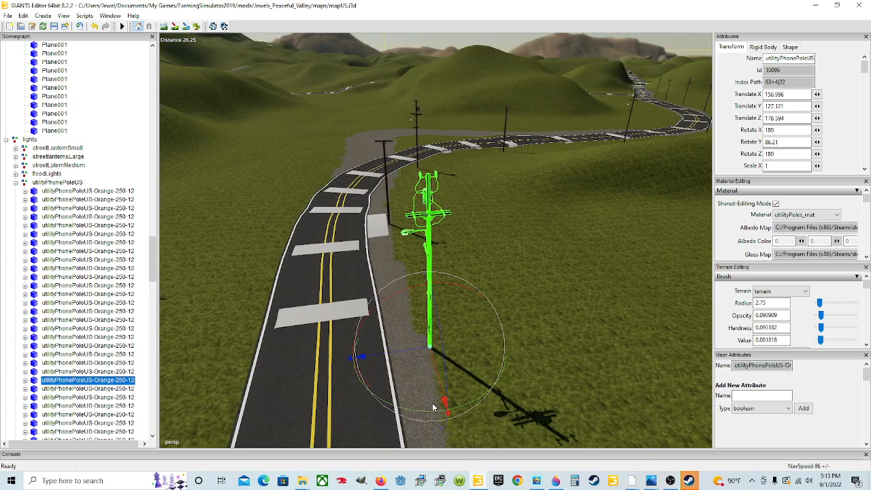
pyautogui.moveTo(432, 412); pyautogui.dragTo(410, 415)
# Move the concrete pad along the road to the phone pole and fit it against the road's edge.
pyautogui.click(378, 226)
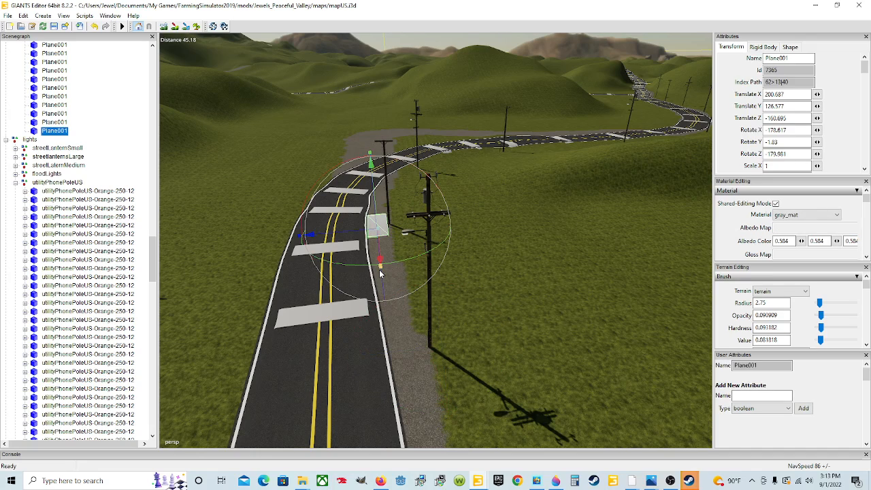
pyautogui.moveTo(382, 264); pyautogui.dragTo(385, 347)
pyautogui.moveTo(392, 283); pyautogui.dragTo(391, 278)
pyautogui.moveTo(371, 399); pyautogui.dragTo(378, 401)
pyautogui.moveTo(371, 346)
pyautogui.mouseDown()
pyautogui.moveTo(379, 345)
pyautogui.moveTo(366, 344)
pyautogui.moveTo(379, 333)
pyautogui.mouseUp()
pyautogui.scroll(6, 379, 366)
pyautogui.scroll(-6, 366, 344)
# Move the phone pole to the pad's grass-side edge, at about X 157.28, Z 178.58, and raise it to about Y 127.15.
pyautogui.click(457, 294)
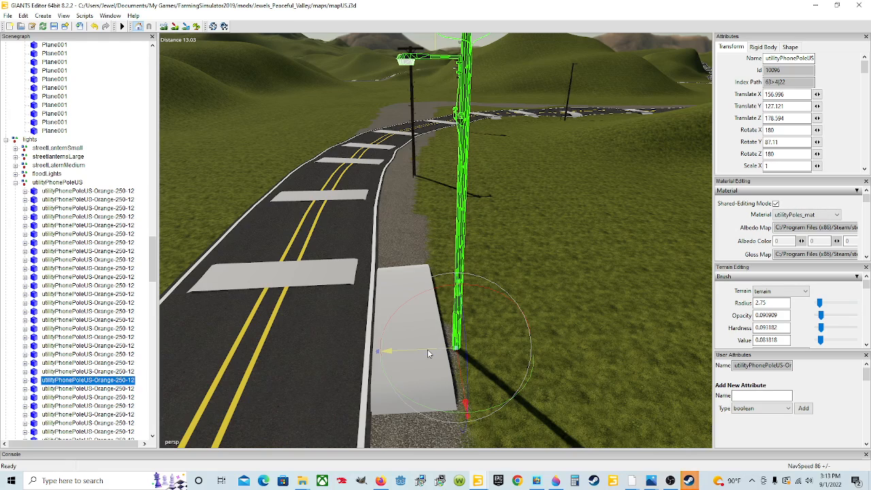
pyautogui.moveTo(427, 349); pyautogui.dragTo(455, 360)
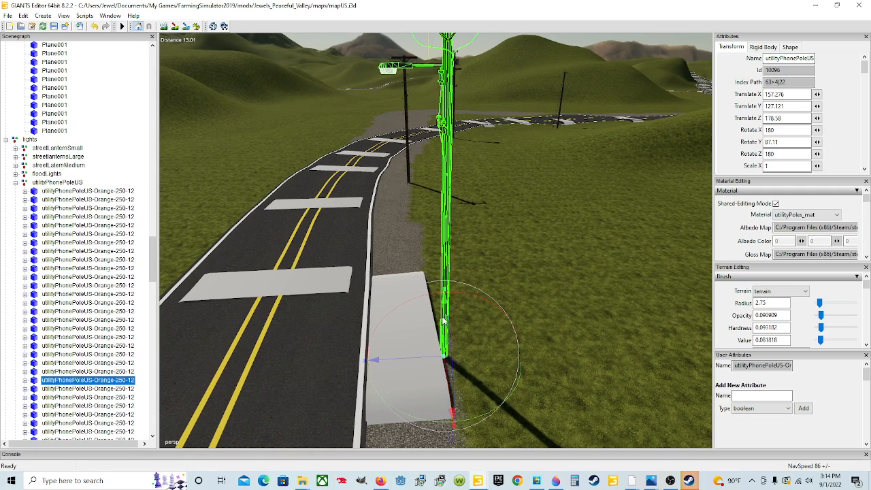
pyautogui.moveTo(444, 321)
pyautogui.mouseDown()
pyautogui.moveTo(446, 284)
pyautogui.moveTo(450, 326)
pyautogui.mouseUp()
pyautogui.scroll(-5, 450, 327)
pyautogui.keyDown('alt'); pyautogui.moveTo(450, 326); pyautogui.dragTo(545, 330); pyautogui.keyUp('alt')
pyautogui.scroll(4, 387, 365)
pyautogui.scroll(-5, 585, 347)
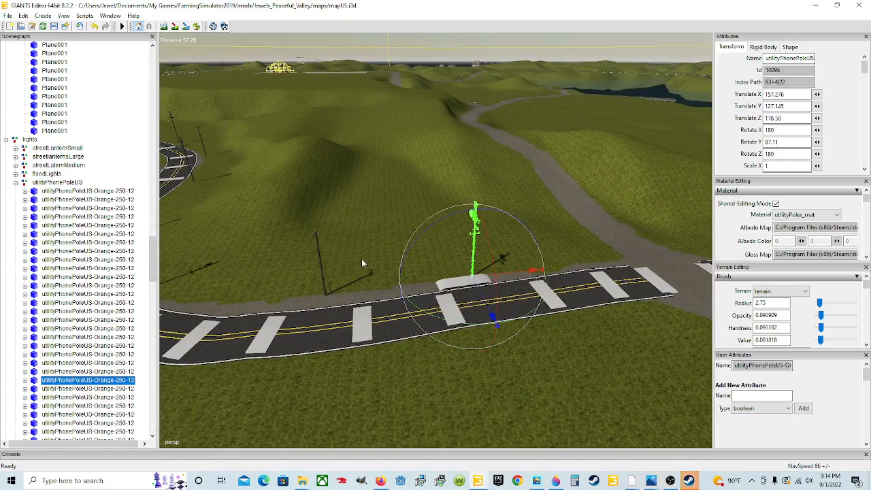
# Duplicate the last transition pole and place the copy near the dirt road crossing, at about X 153.7, Y 126.99, Z 161.76.
pyautogui.click(318, 259)
pyautogui.click(319, 259)
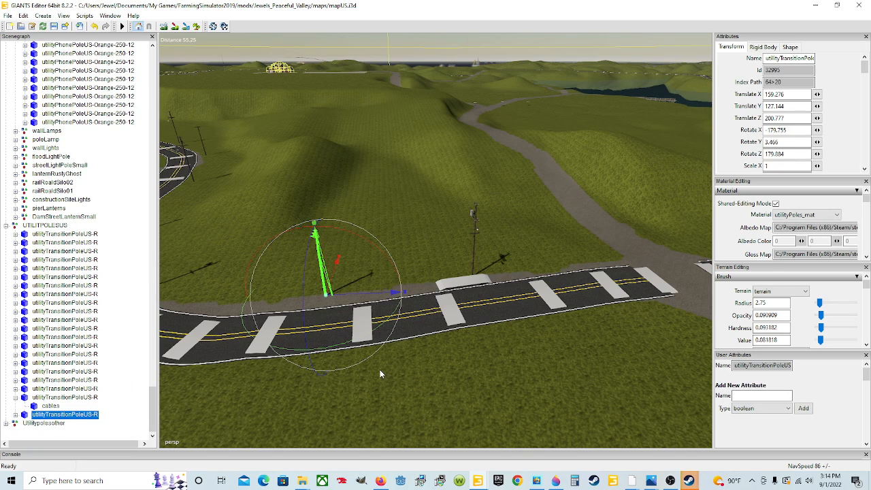
pyautogui.hotkey('ctrl', 'd')
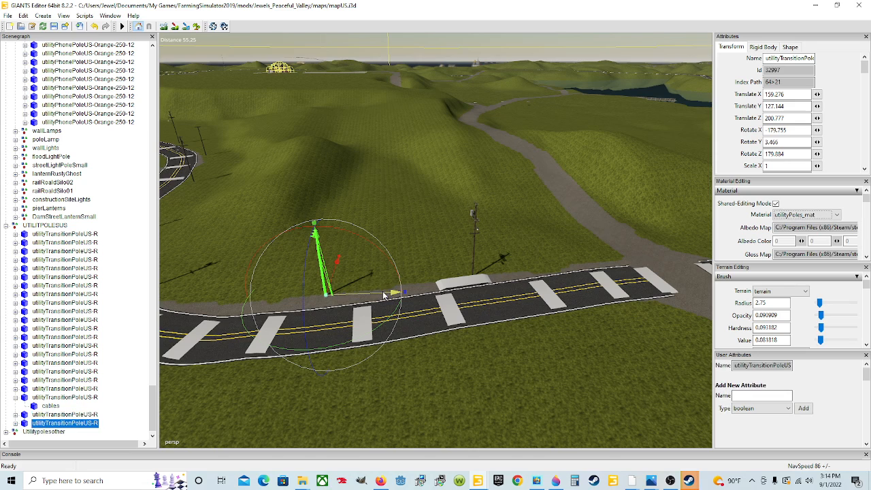
pyautogui.moveTo(381, 297); pyautogui.dragTo(622, 262)
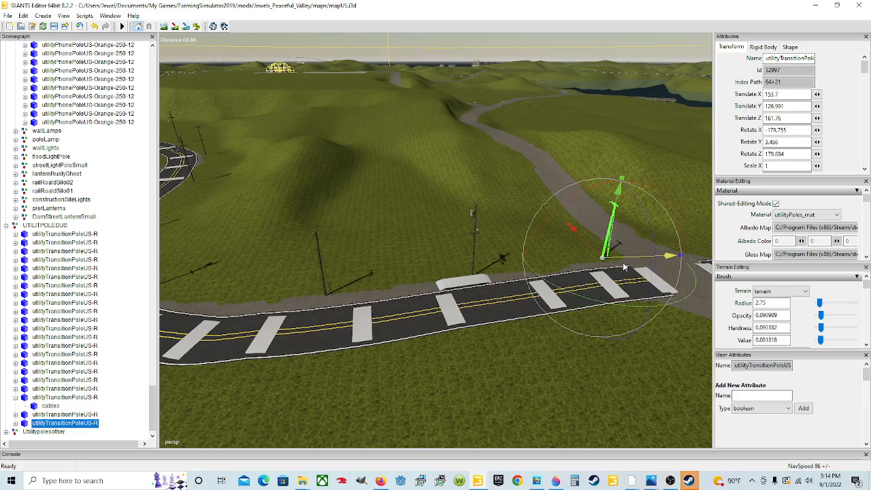
# Move the concrete pad to the dirt road crossing and place the transition pole at its edge, about X 154.95, Y 126.96, Z 155.4.
pyautogui.scroll(5, 527, 306)
pyautogui.keyDown('alt'); pyautogui.moveTo(612, 309); pyautogui.dragTo(562, 342); pyautogui.keyUp('alt')
pyautogui.scroll(-4, 335, 320)
pyautogui.hotkey('ctrl', 'b')
pyautogui.scroll(5, 409, 362)
pyautogui.scroll(-5, 562, 342)
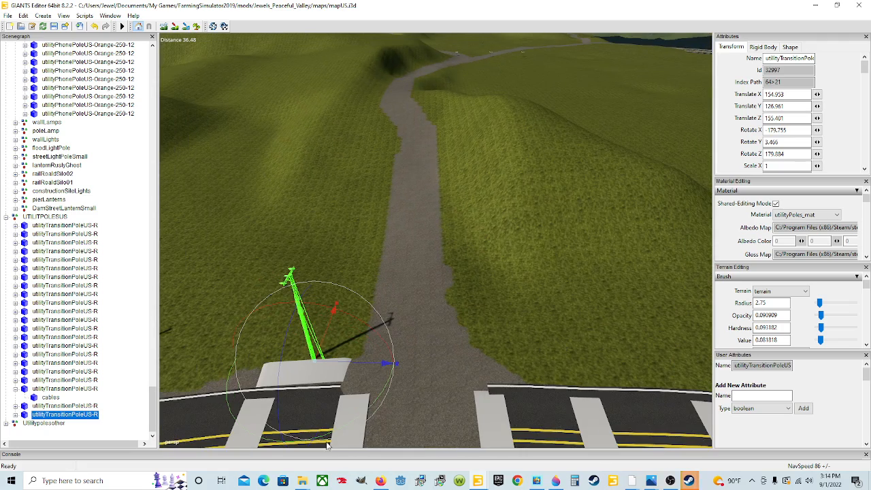
# Shift the transition pole to about X 155.07 and turn it to about Rotate Y -4.09 so its crossarm lines up with the pole line.
pyautogui.keyDown('alt'); pyautogui.moveTo(359, 342); pyautogui.dragTo(510, 349); pyautogui.keyUp('alt')
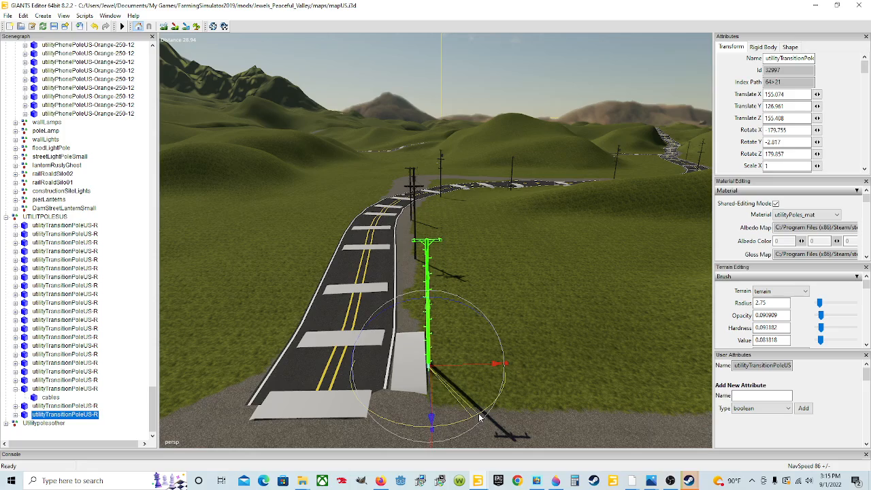
pyautogui.moveTo(478, 413); pyautogui.dragTo(321, 362)
pyautogui.scroll(3, 364, 366)
pyautogui.scroll(-4, 632, 369)
pyautogui.scroll(-3, 534, 371)
pyautogui.scroll(5, 564, 371)
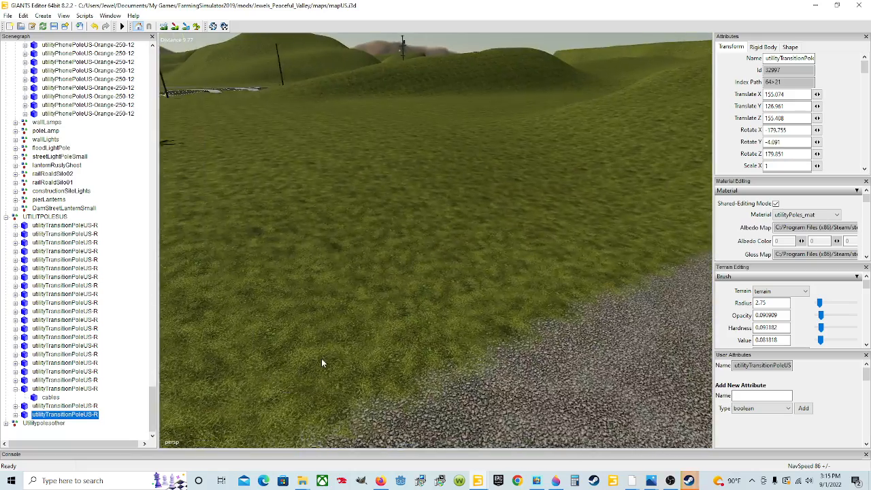
# Raise the transition pole at the dirt road crossing to about Y 127.33.
pyautogui.scroll(-3, 402, 322)
pyautogui.scroll(2, 372, 321)
pyautogui.keyDown('alt'); pyautogui.moveTo(402, 321); pyautogui.dragTo(472, 302); pyautogui.keyUp('alt')
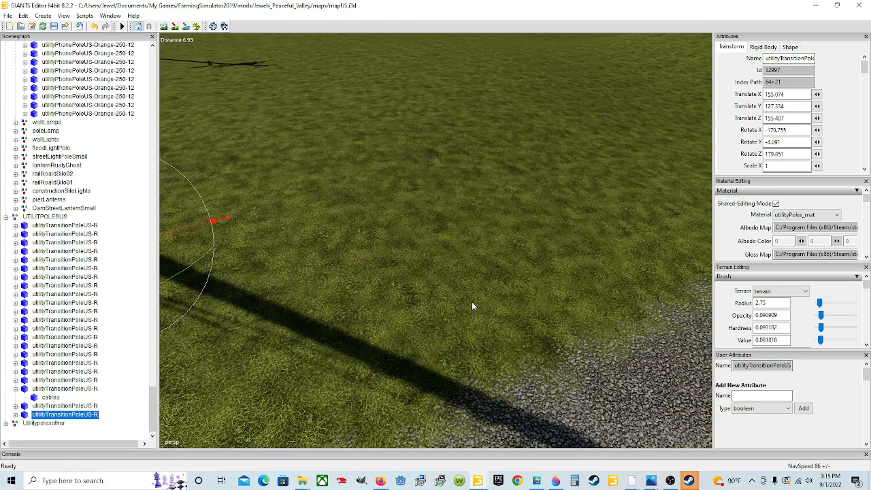
# Examine the spacing and course of the pole line along the road from a distance.
pyautogui.scroll(-5, 472, 302)
pyautogui.keyDown('alt'); pyautogui.moveTo(479, 407); pyautogui.dragTo(632, 377); pyautogui.keyUp('alt')
pyautogui.scroll(2, 530, 336)
pyautogui.scroll(2, 490, 334)
pyautogui.scroll(-5, 622, 366)
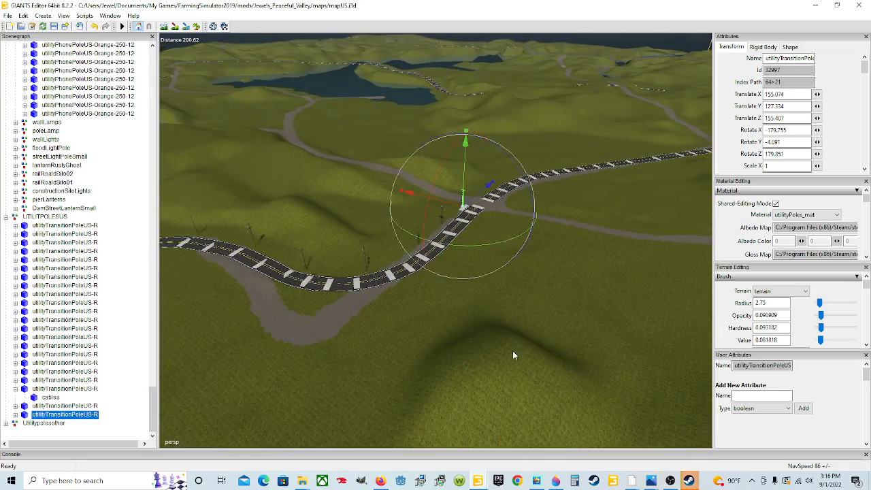
pyautogui.scroll(-2, 497, 348)
pyautogui.scroll(2, 487, 347)
pyautogui.keyDown('alt'); pyautogui.moveTo(487, 347); pyautogui.dragTo(409, 101); pyautogui.keyUp('alt')
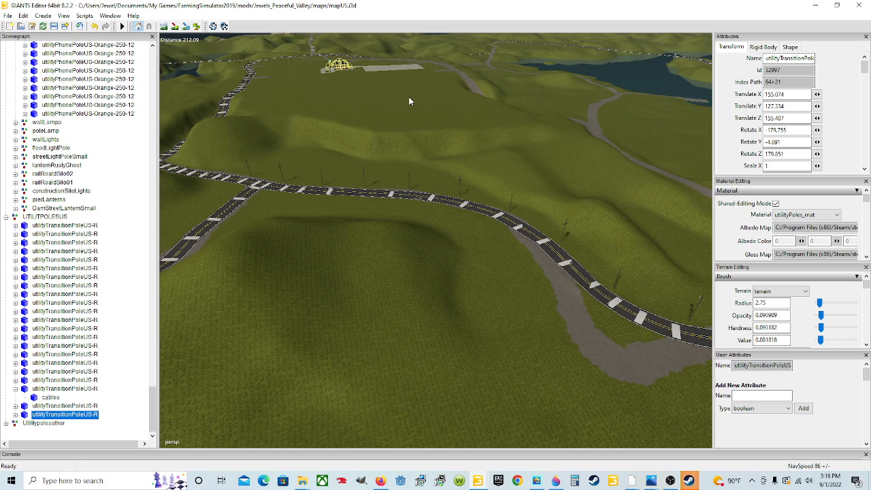